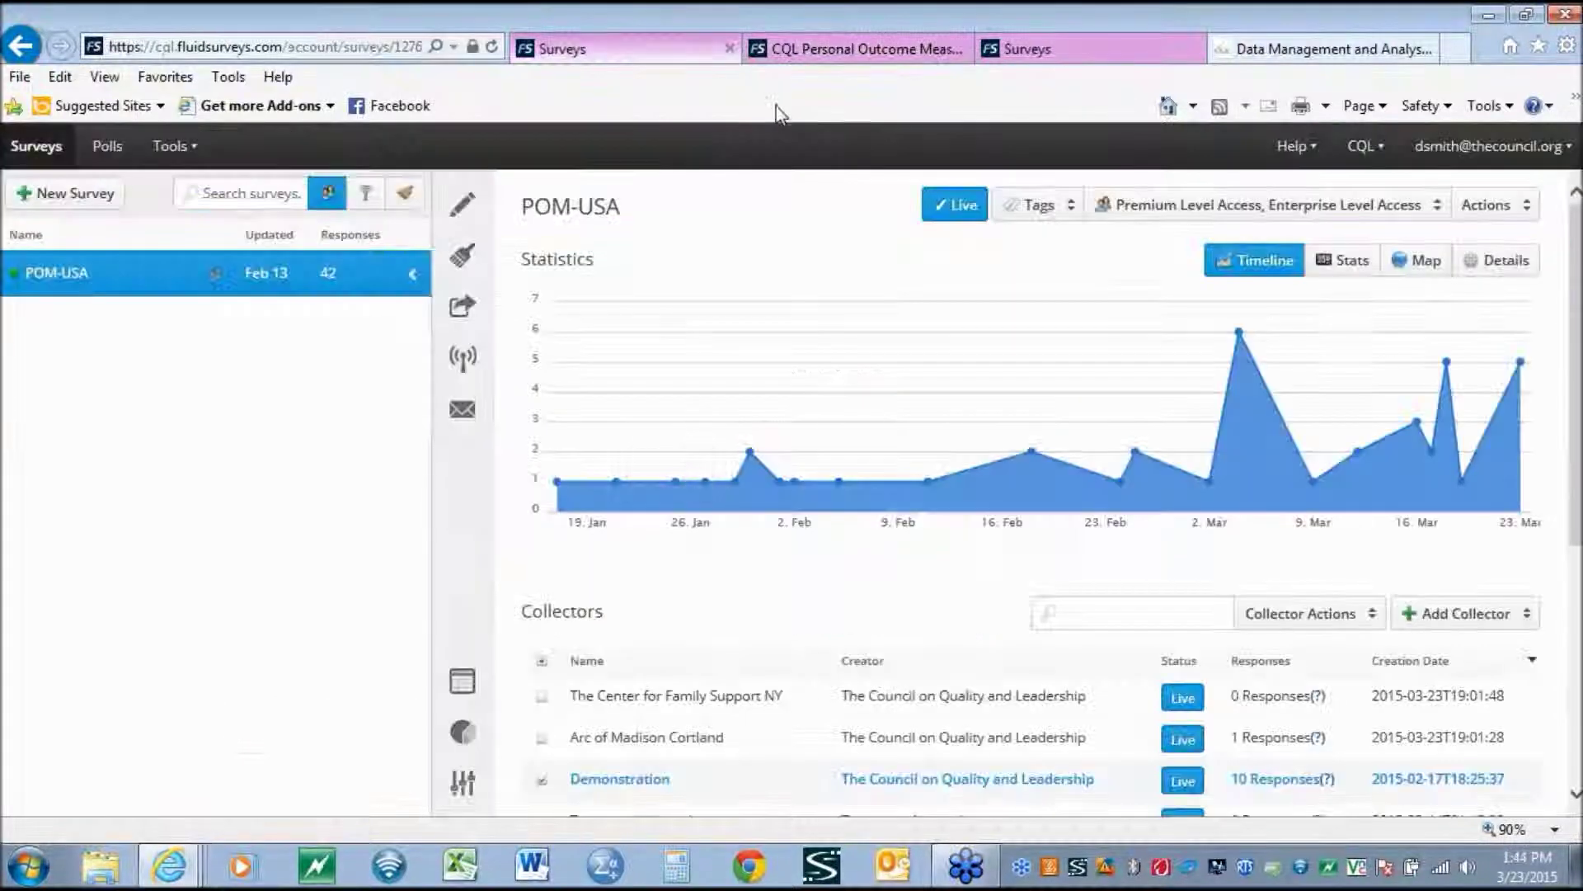
Switch to the CQL Personal Outcome Measures tab to show the survey's Page 1 – Demographics
click(812, 51)
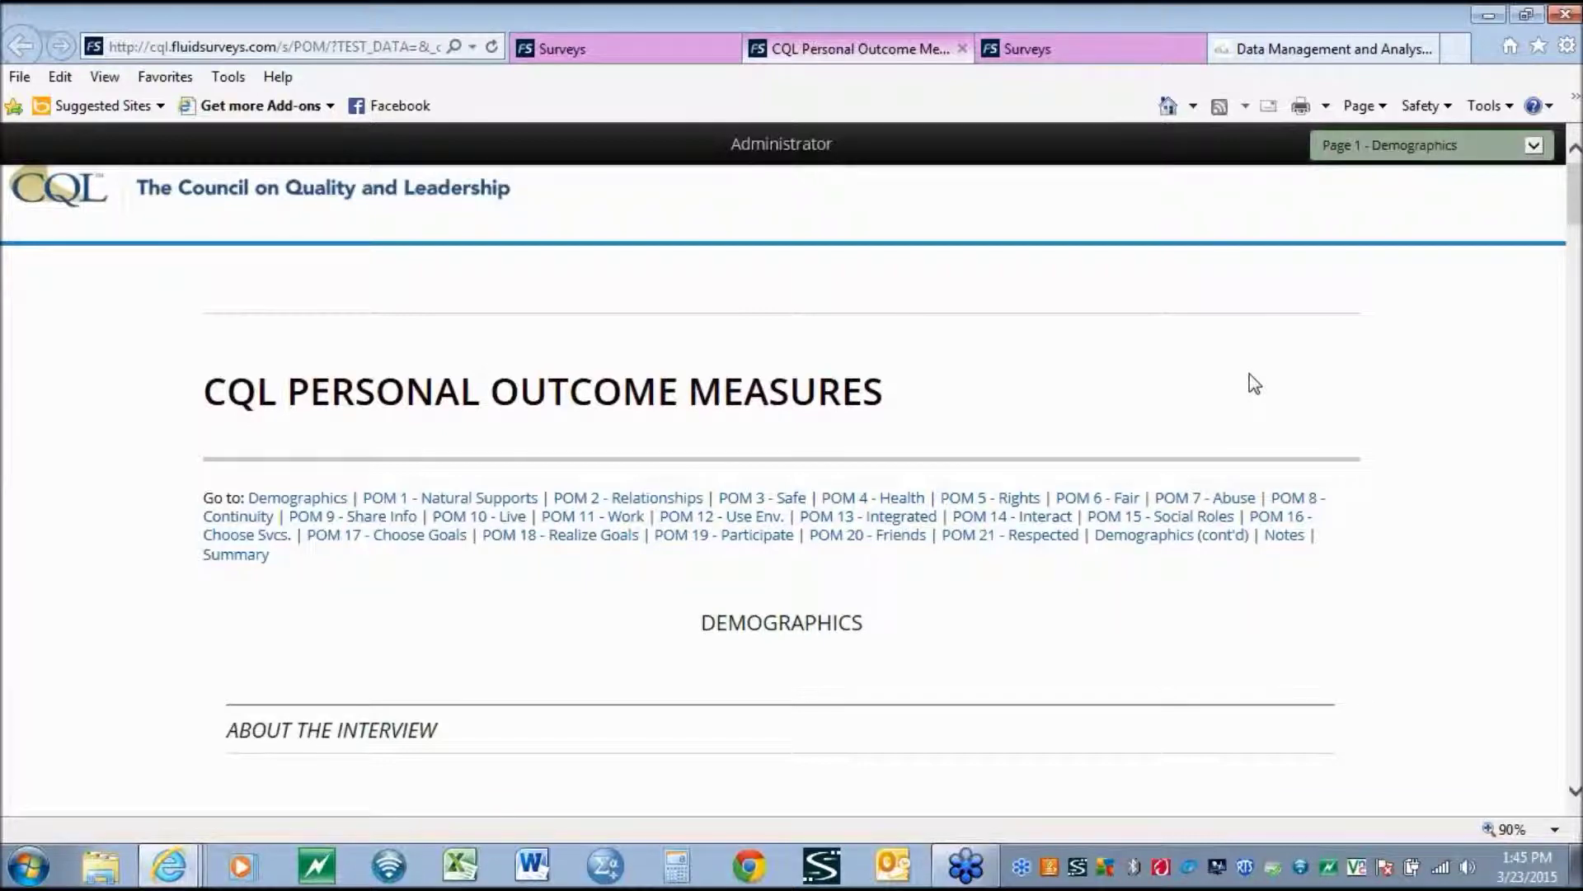
Scroll through the Demographics questions from D1 down to D13 Decision-Making Authority/Guardianship
scroll(1347, 453, down, 5)
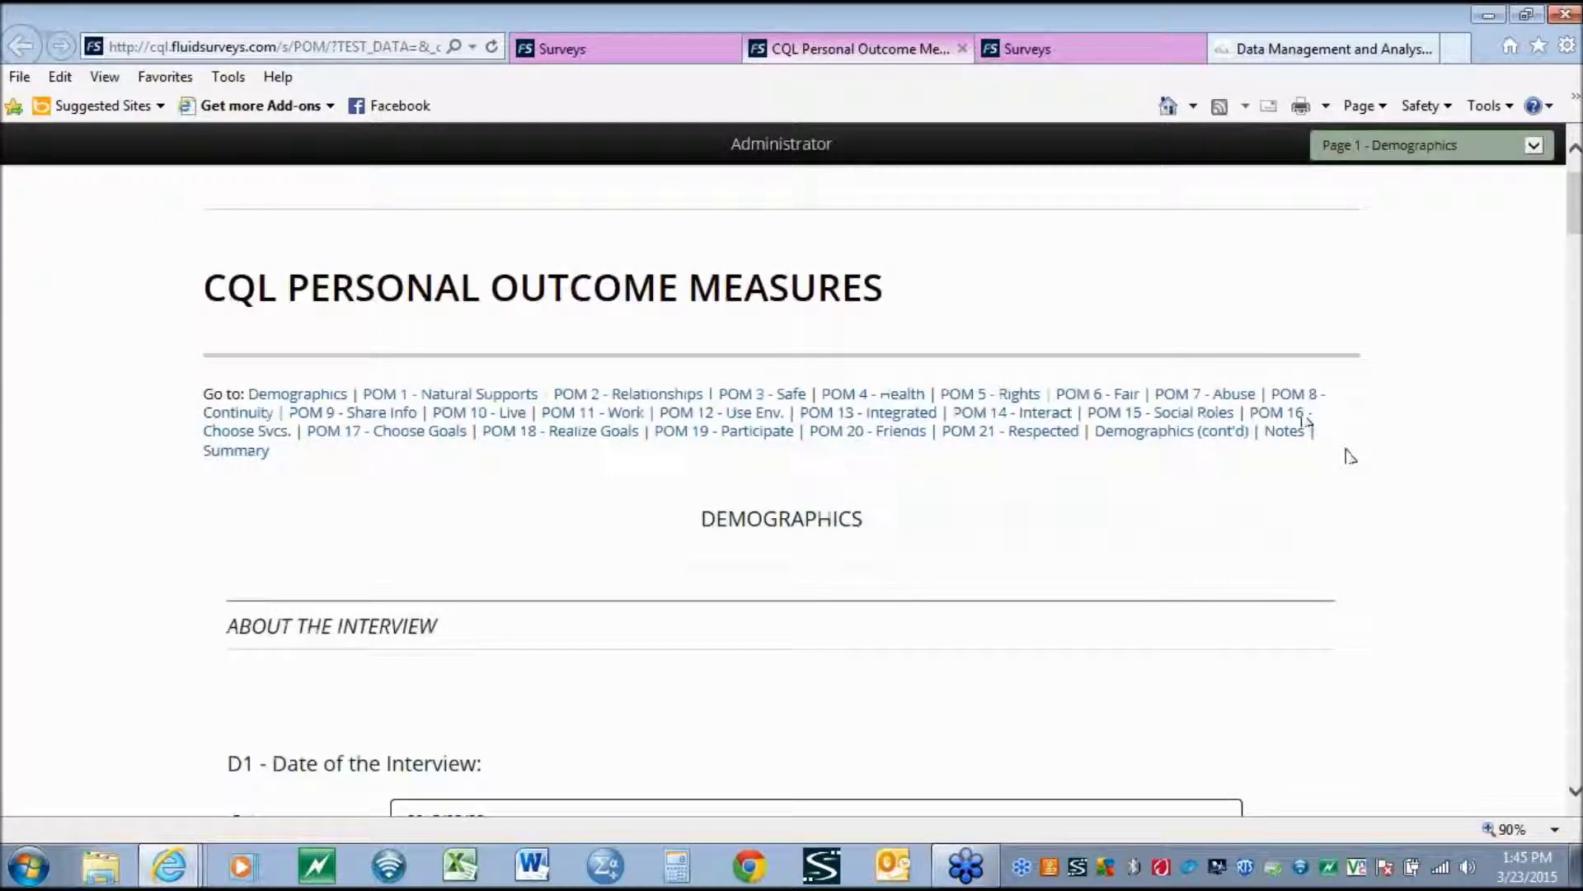
scroll(1350, 456, down, 3)
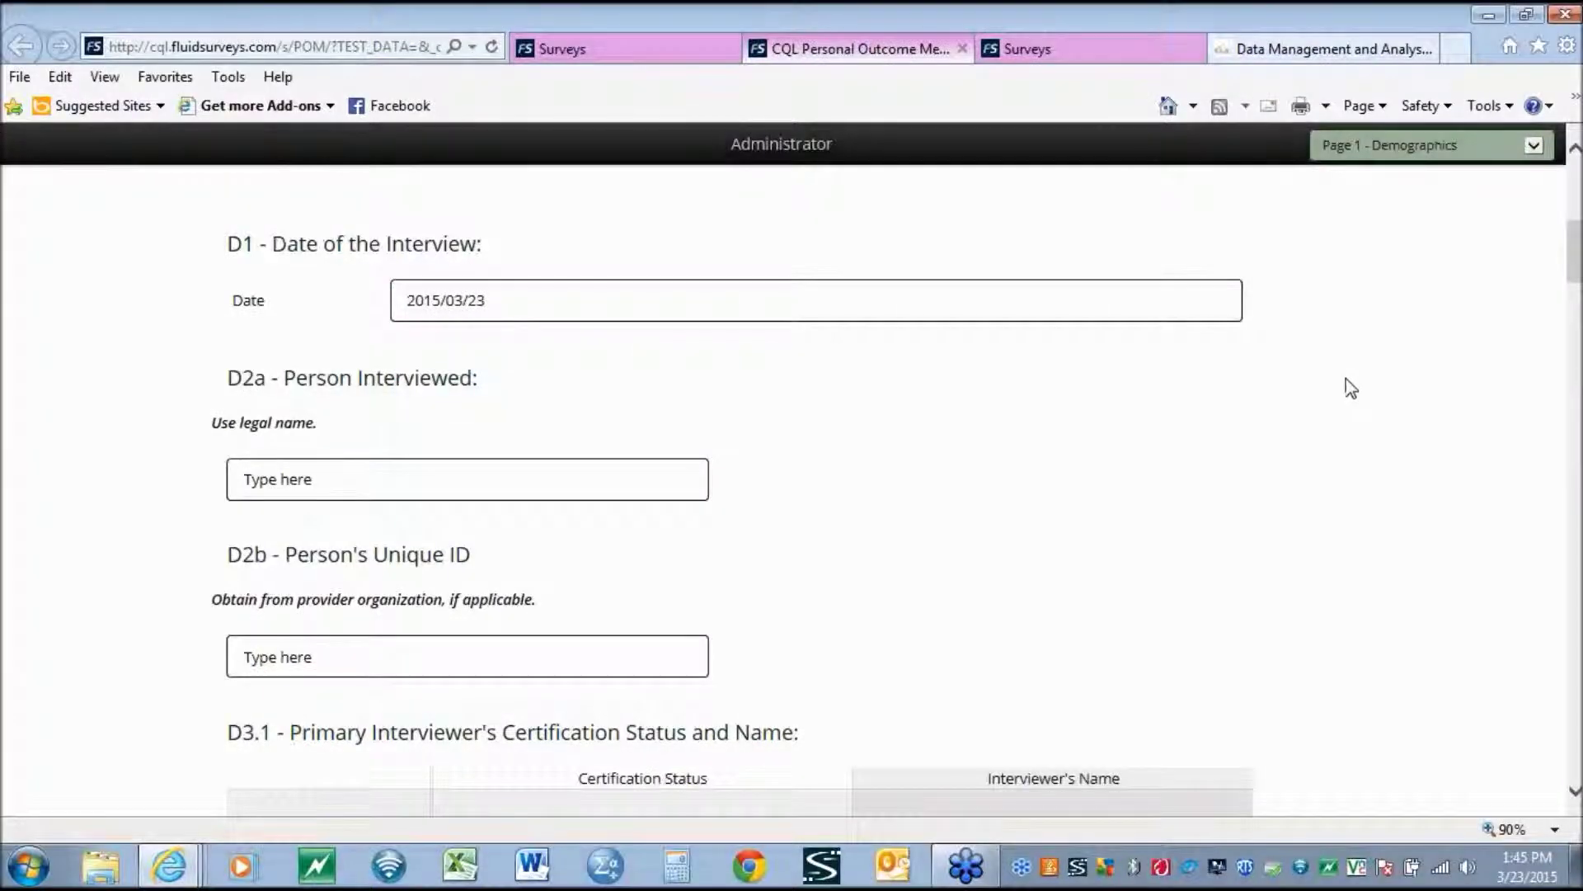
scroll(1350, 387, down, 1)
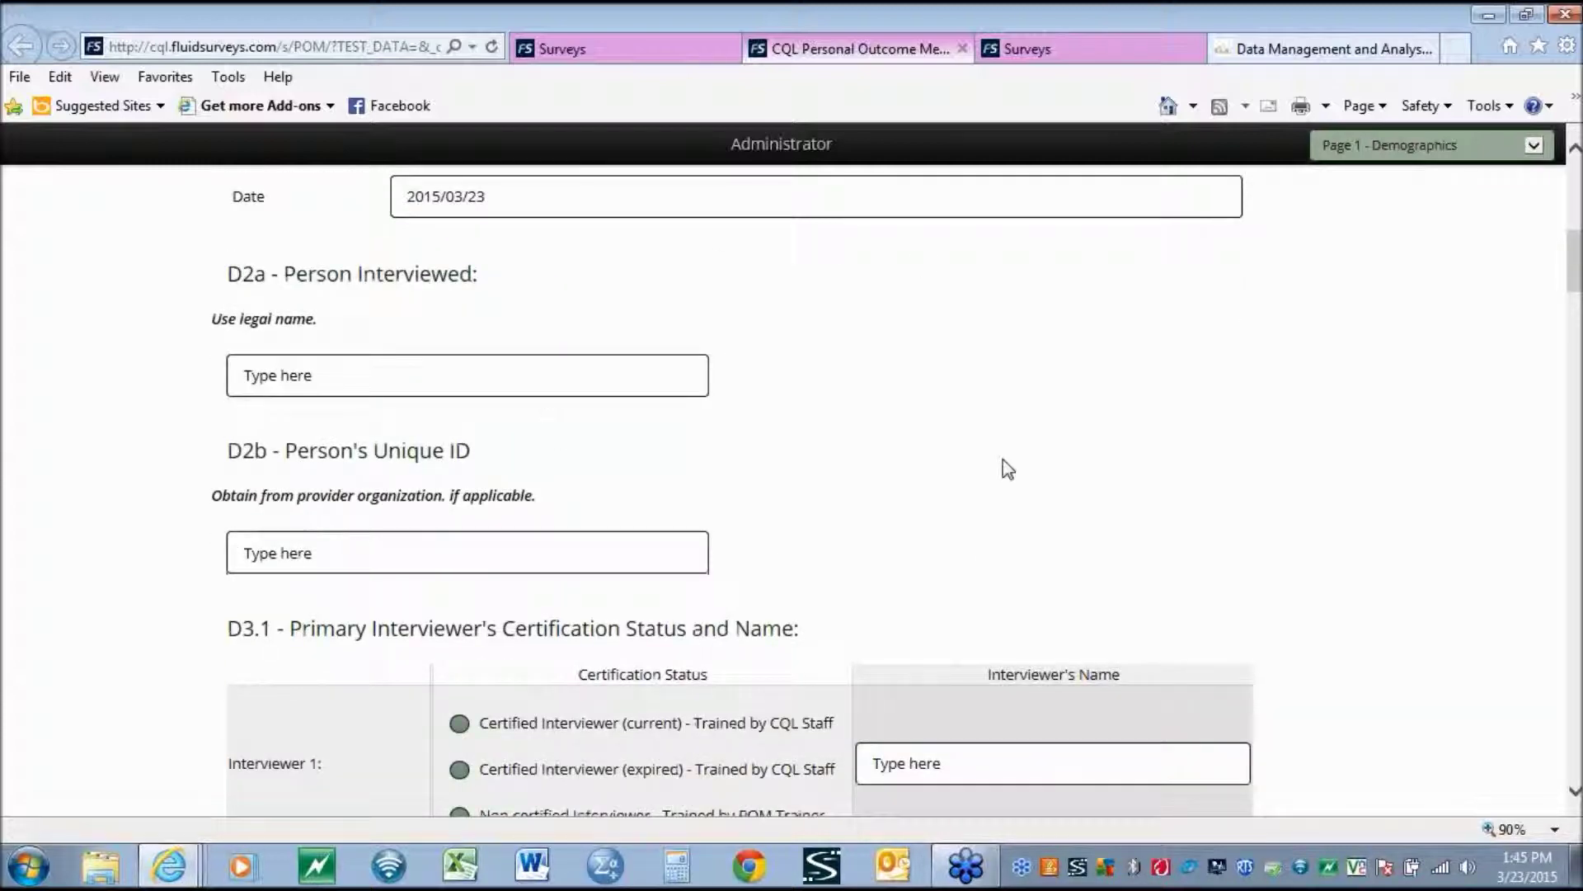
scroll(1007, 468, down, 10)
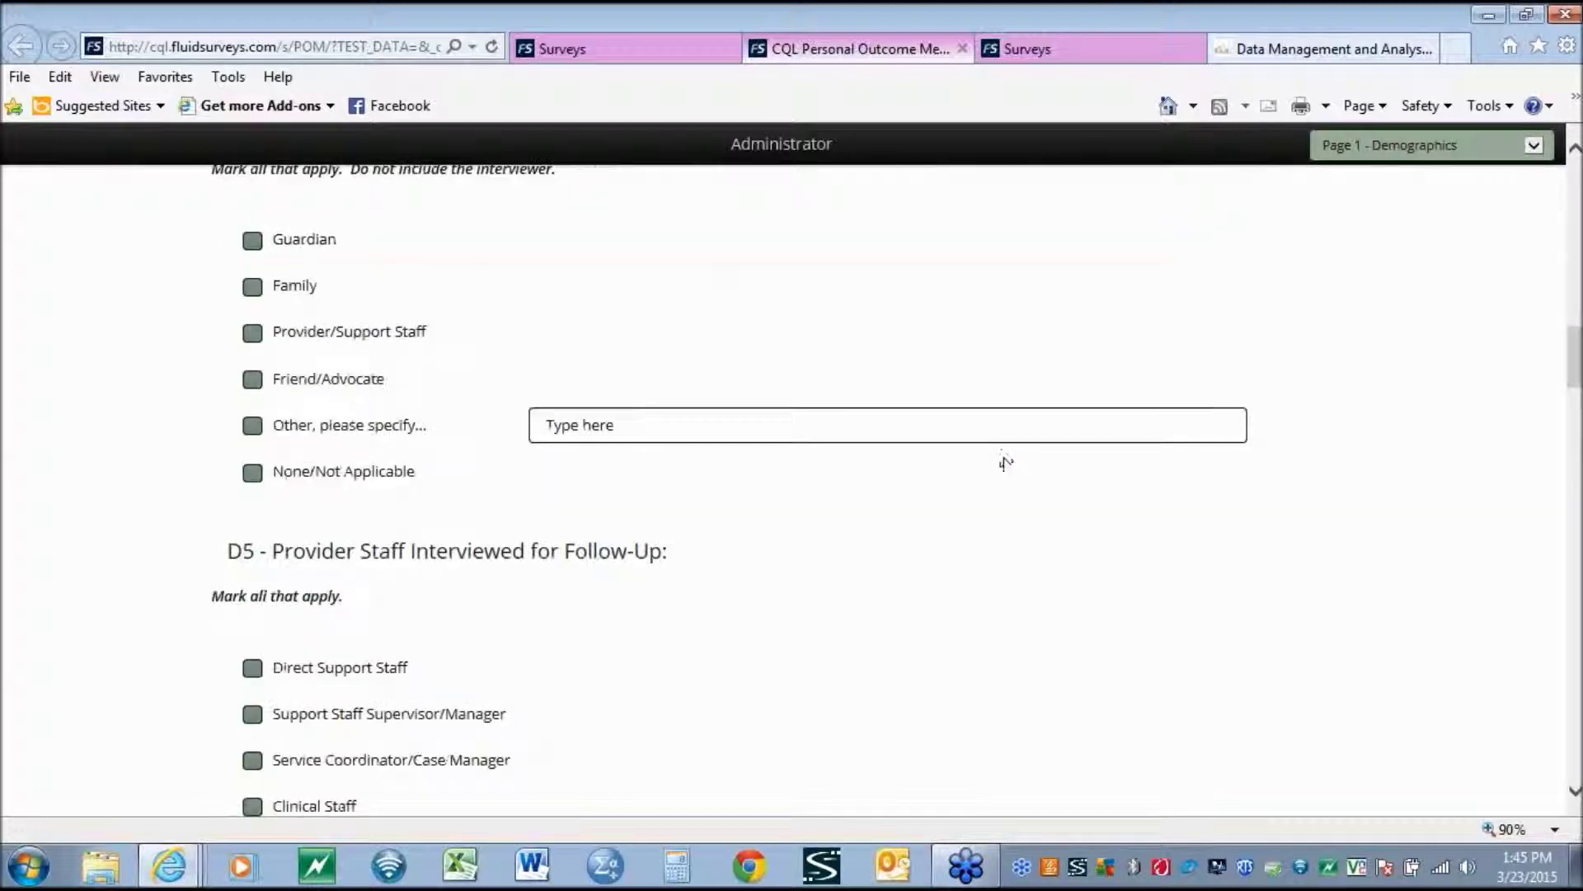
scroll(863, 534, down, 7)
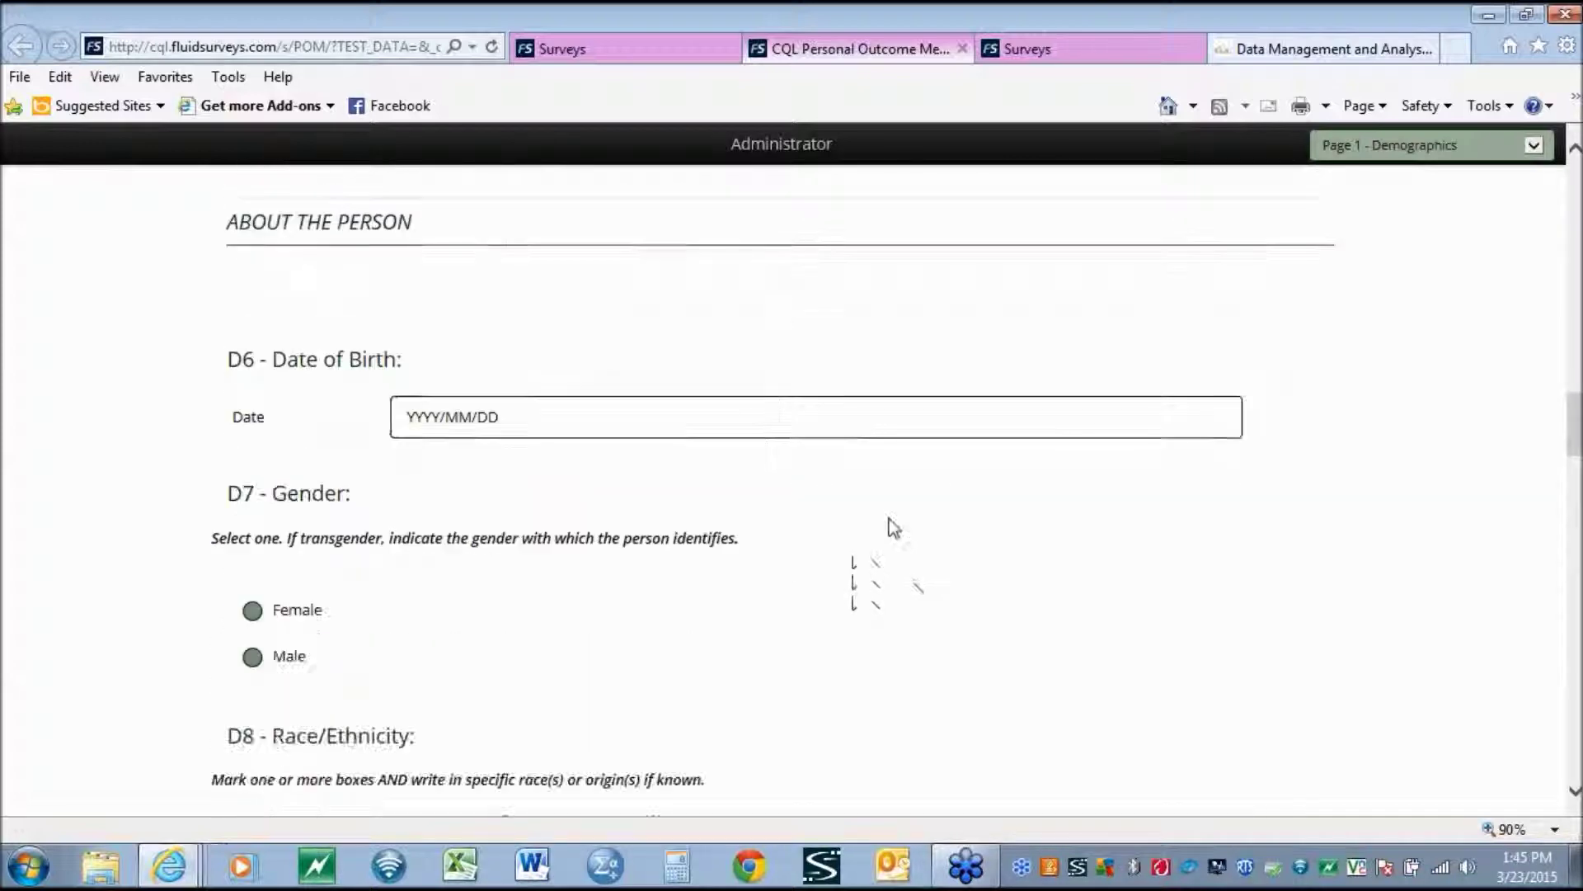
scroll(894, 526, down, 10)
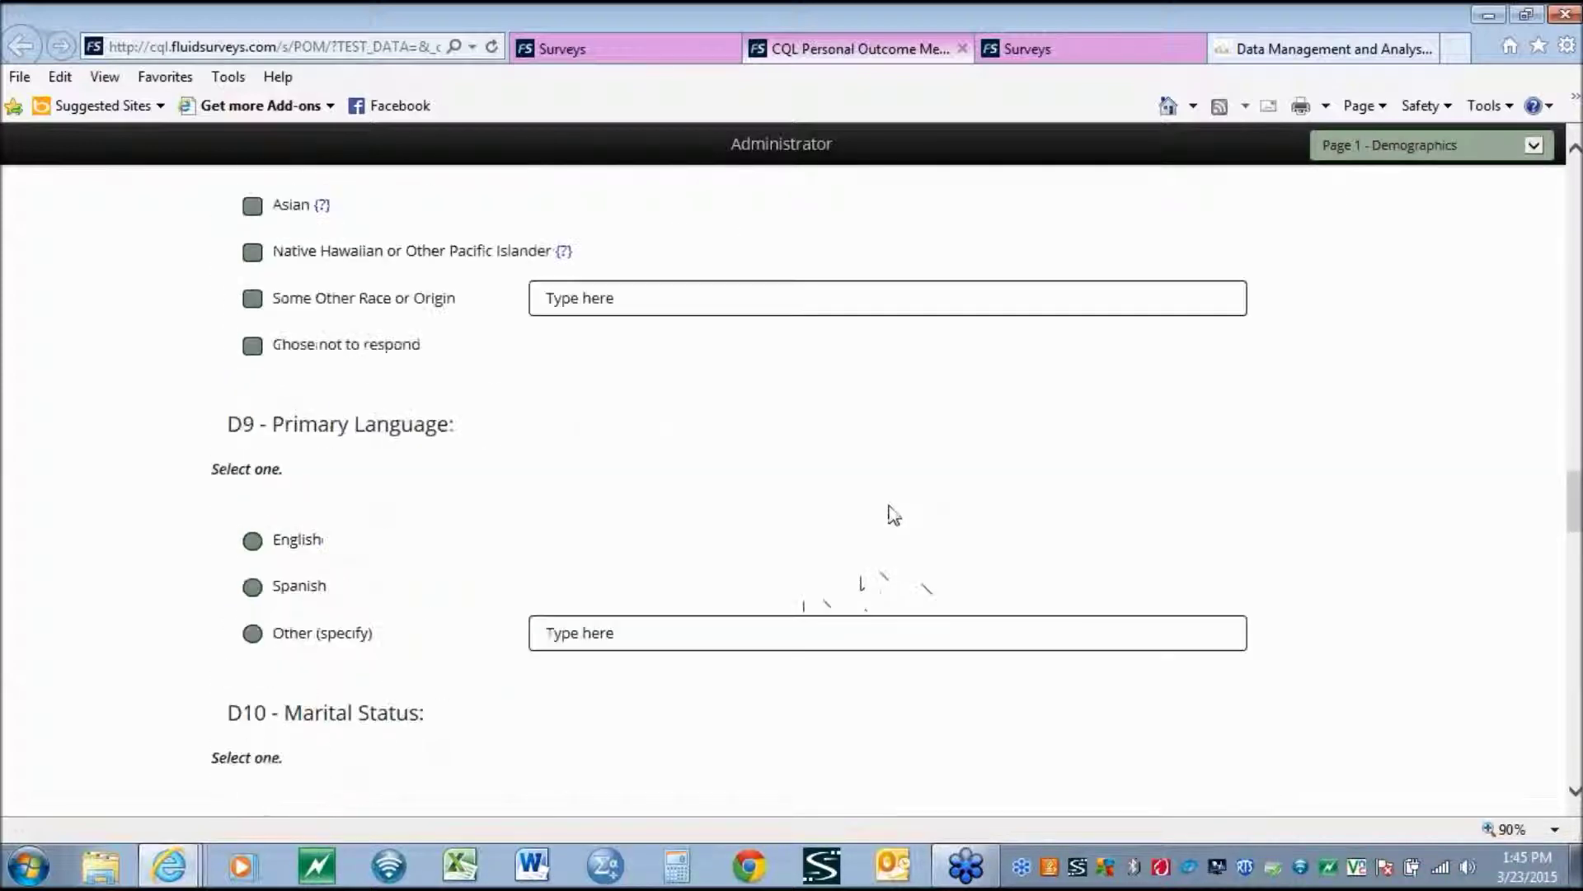
scroll(894, 514, down, 13)
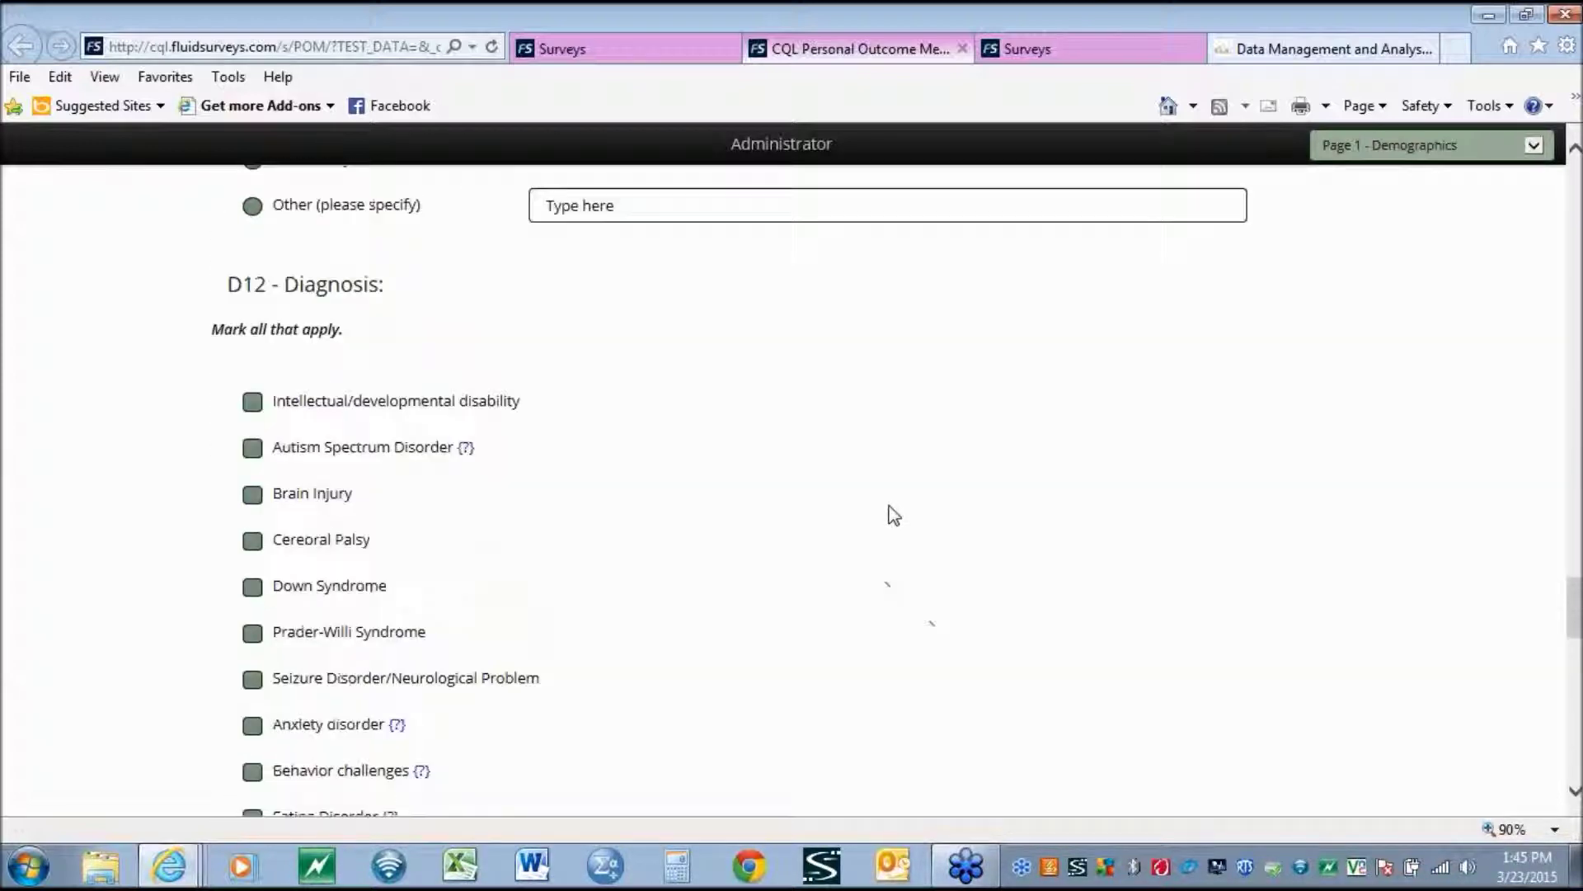
scroll(893, 512, down, 9)
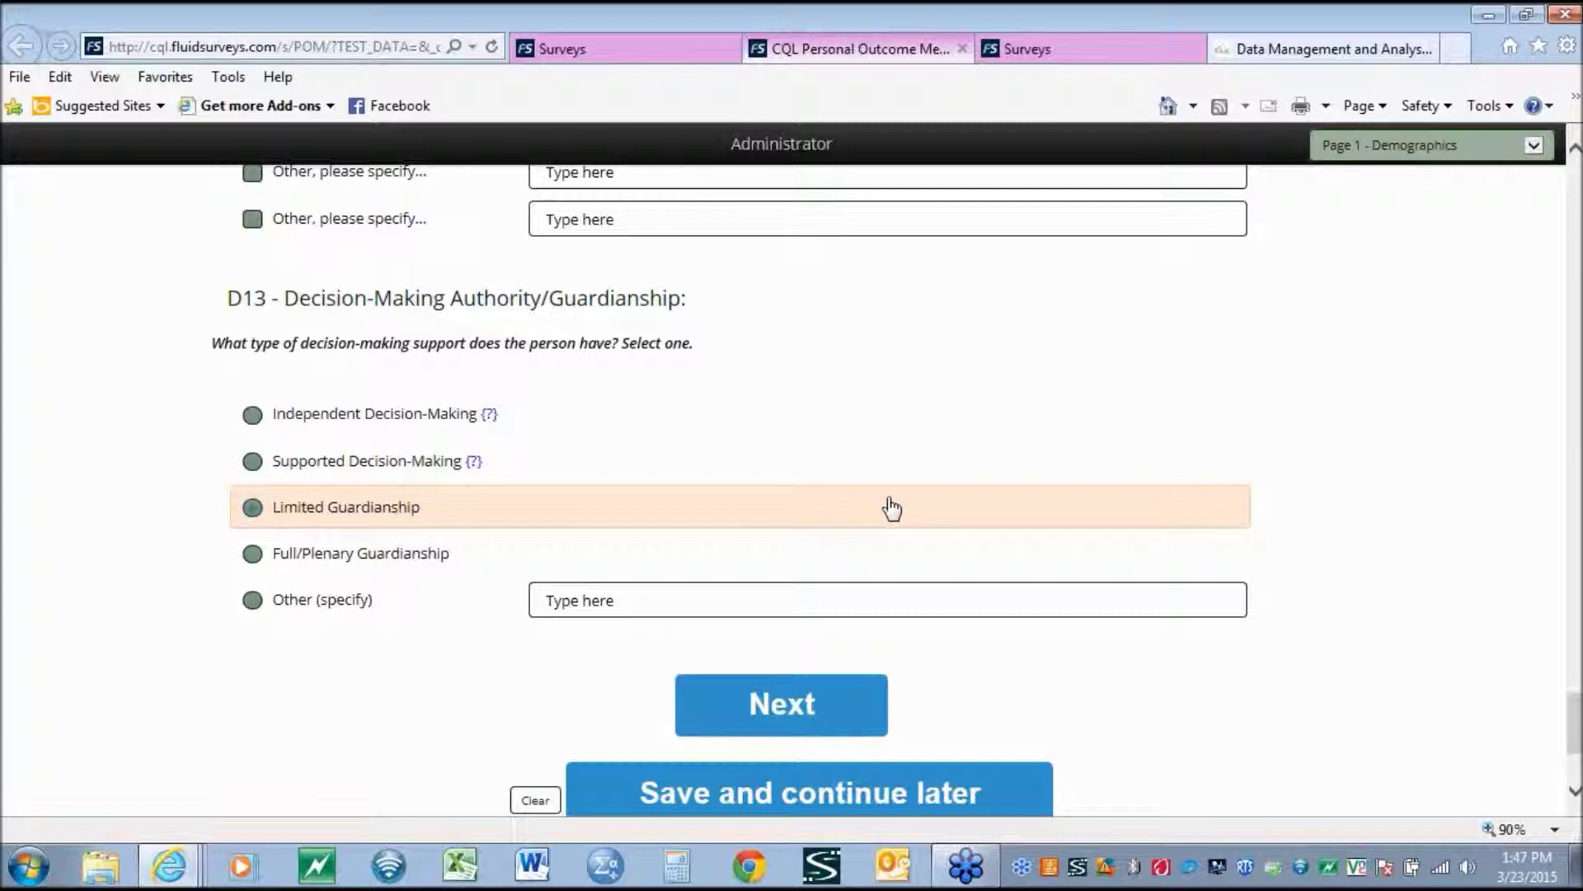
Return to the top and jump to the Demographics (cont'd) section through the Go to links
scroll(1056, 563, up, 15)
scroll(1062, 570, up, 20)
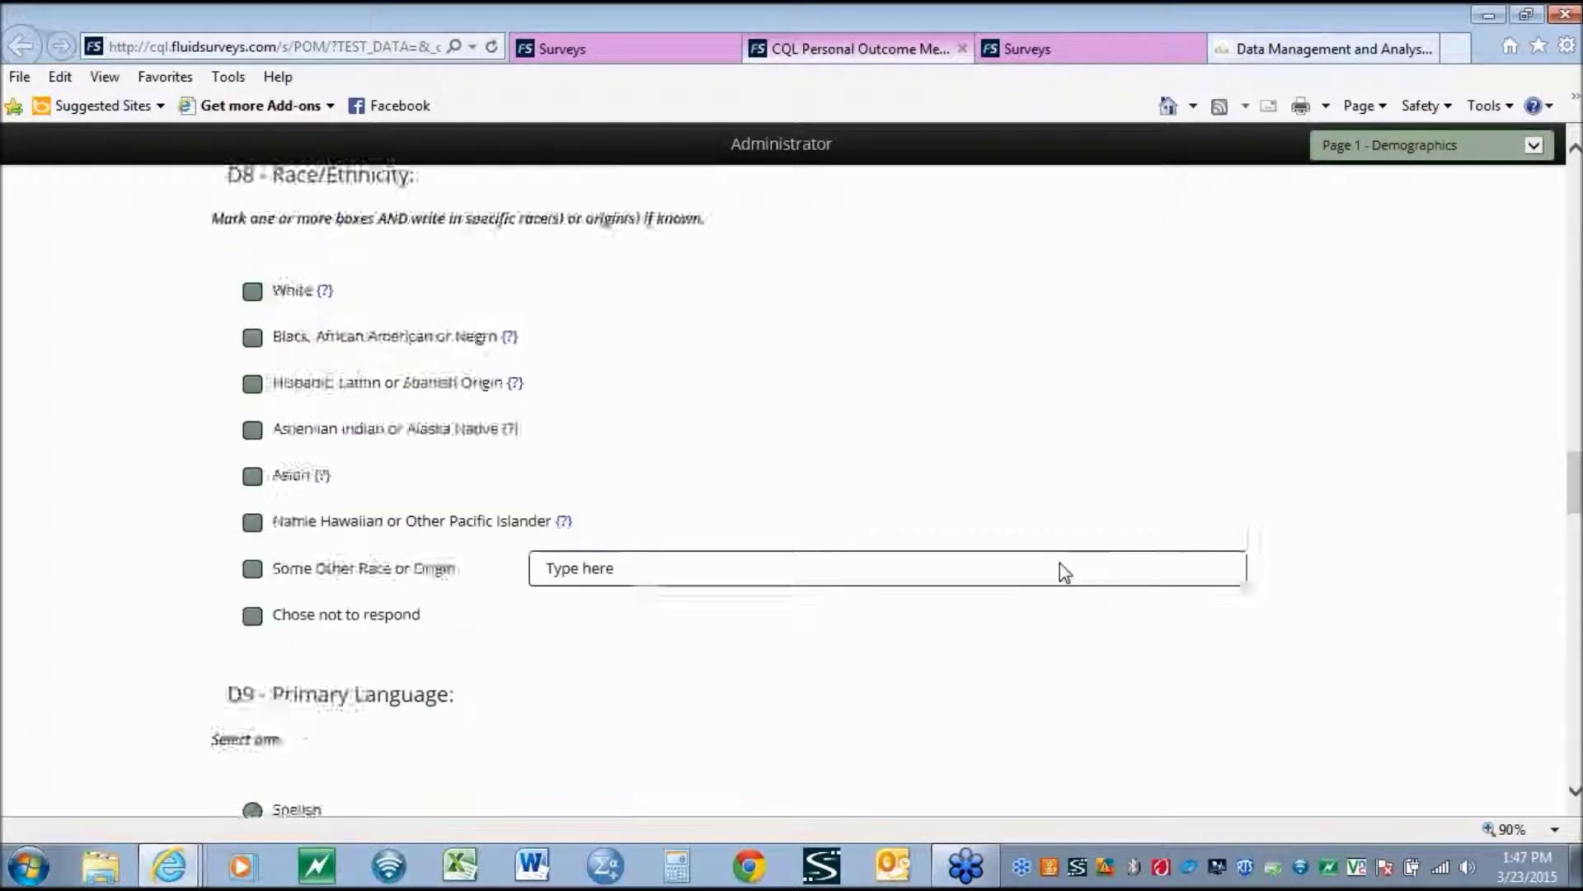
scroll(1054, 560, up, 5)
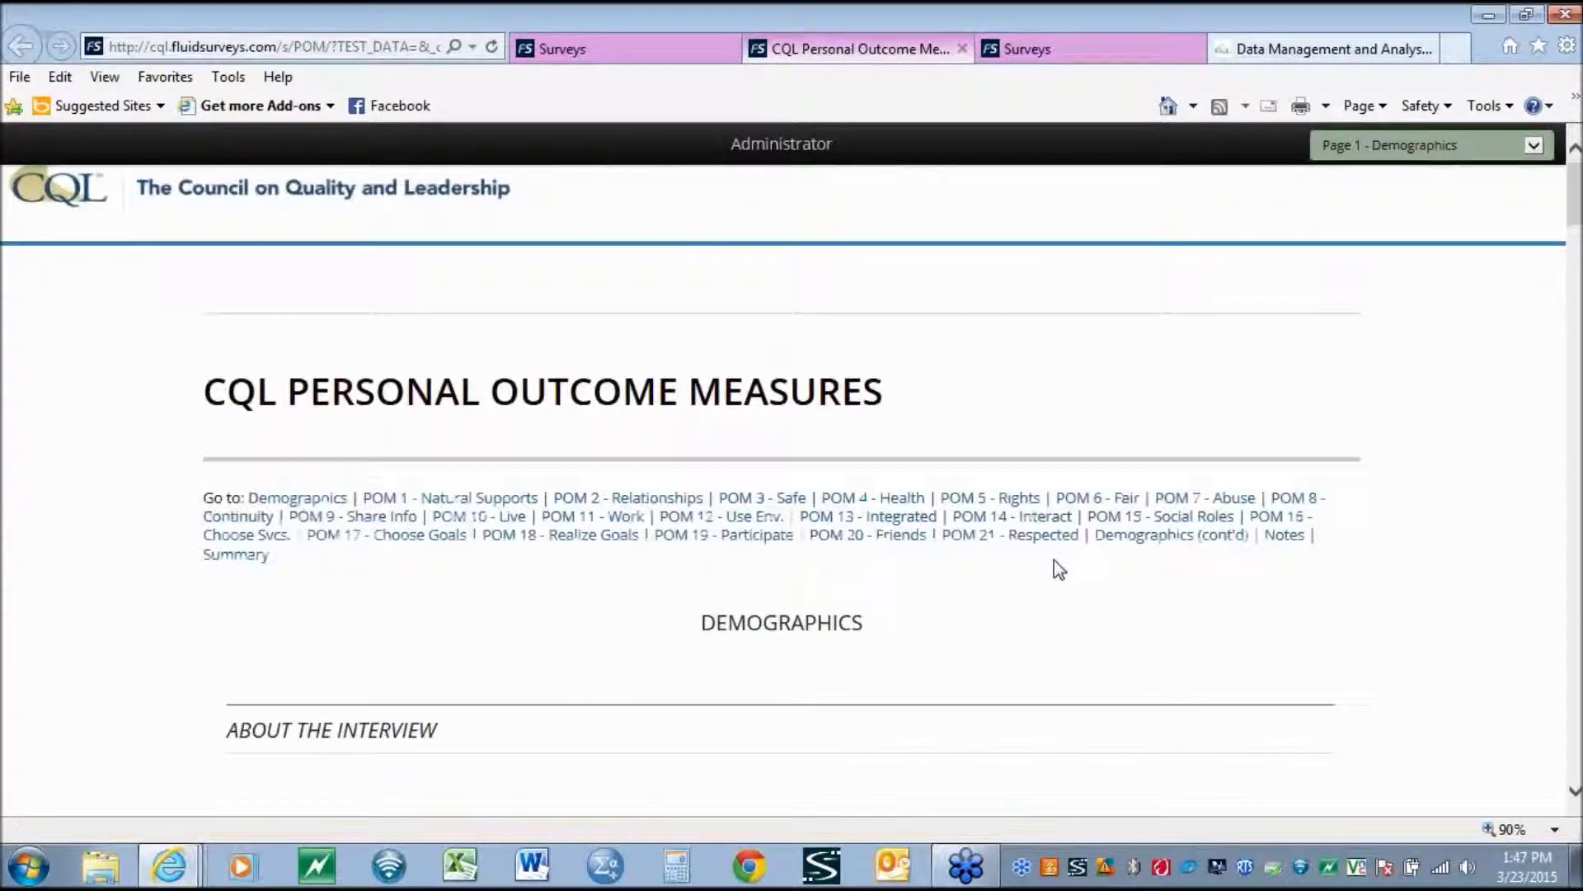
click(1181, 538)
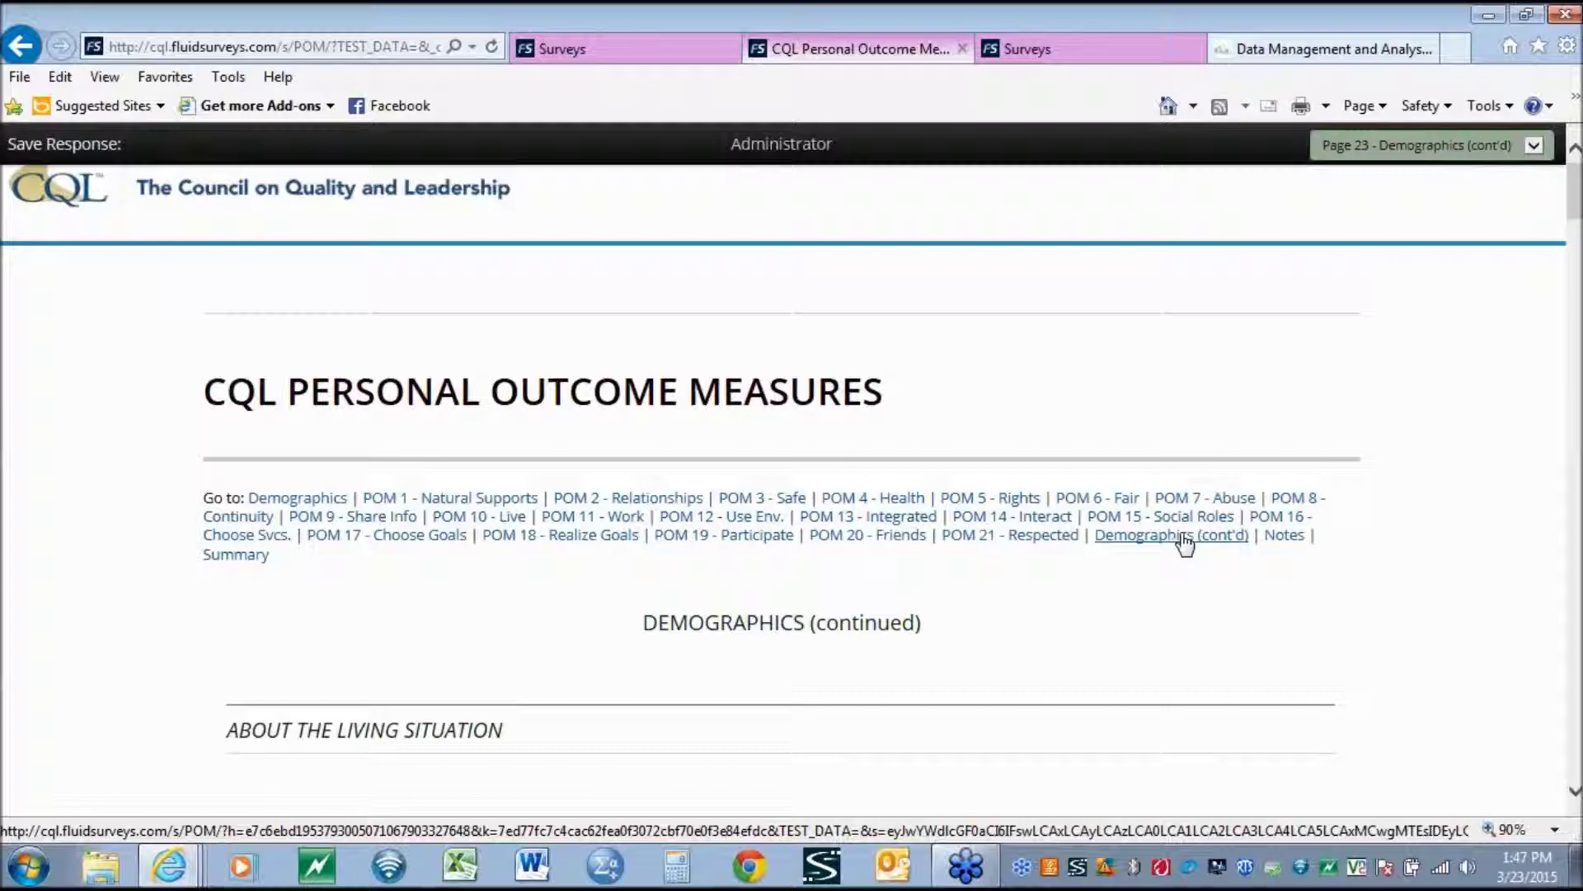
scroll(1210, 544, down, 10)
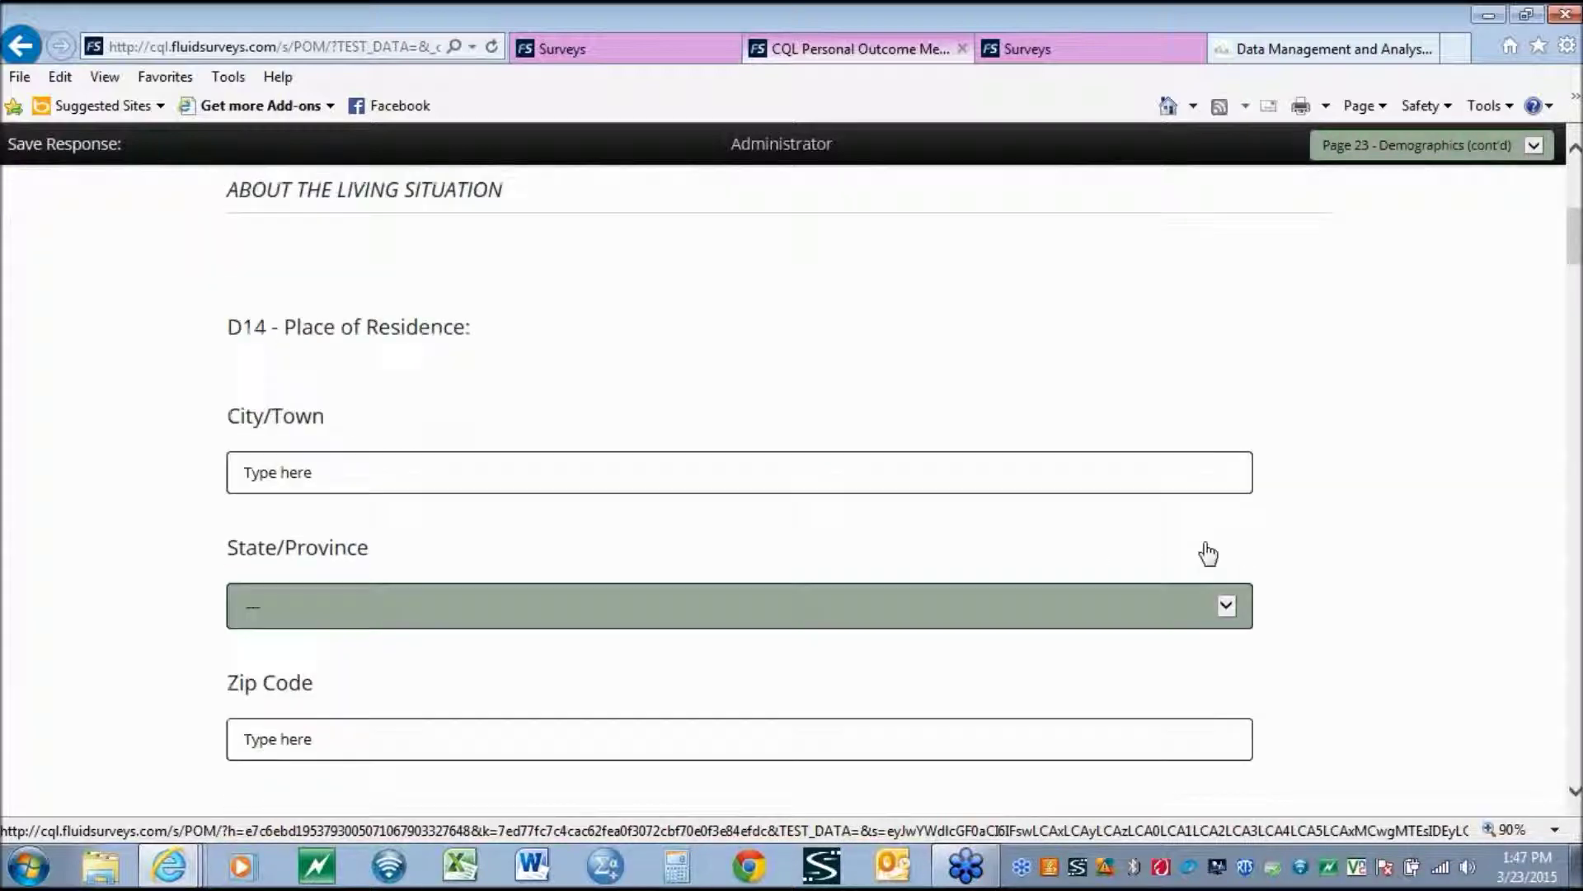
scroll(1211, 545, down, 6)
scroll(1211, 544, up, 1)
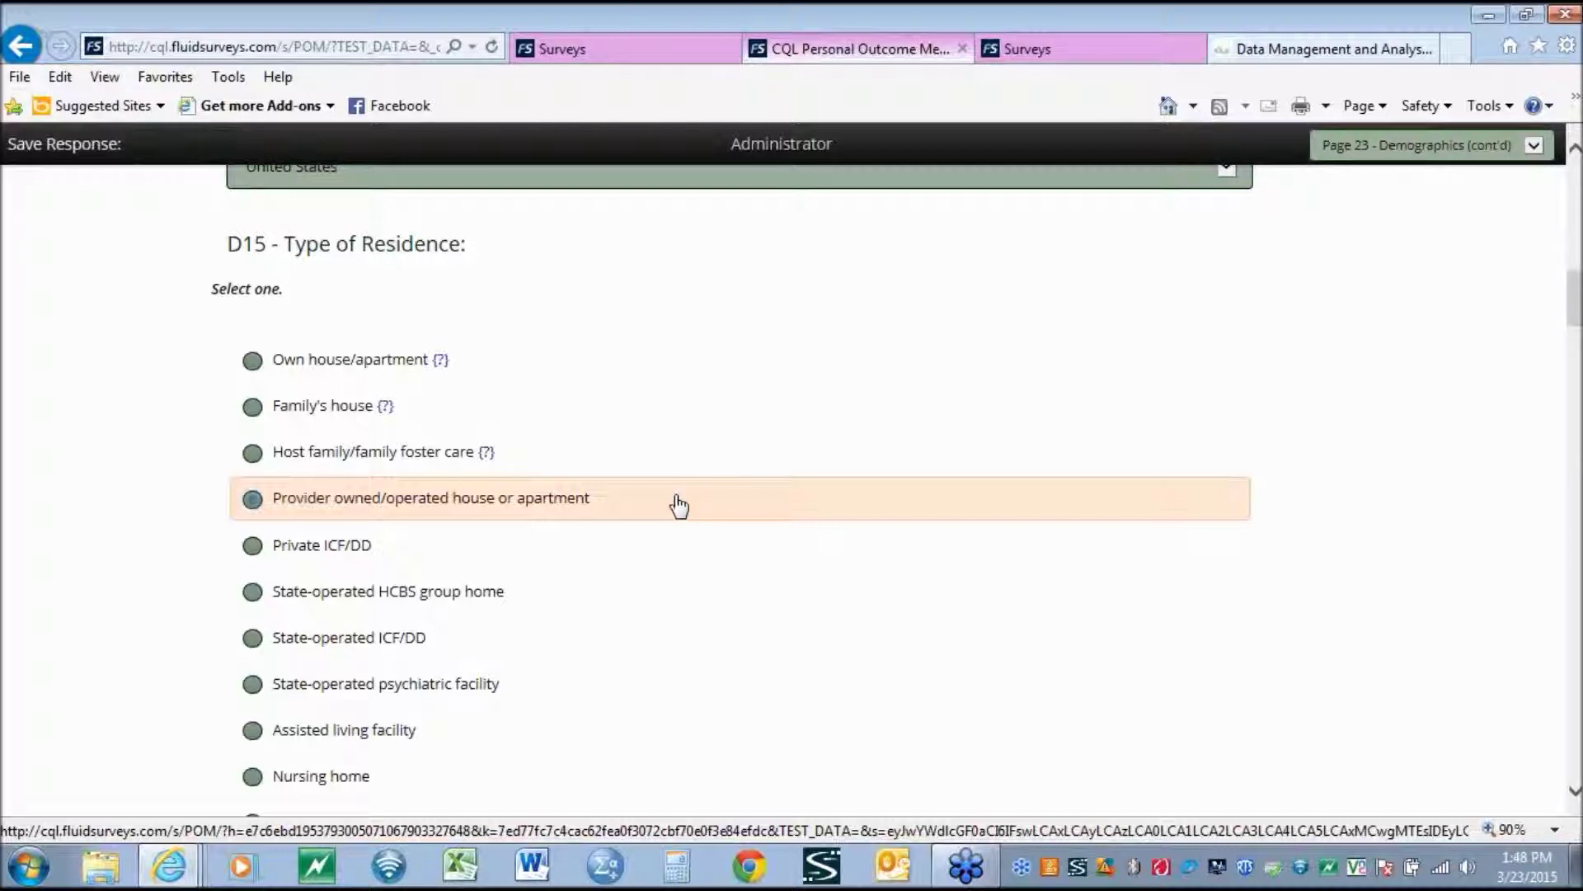
Review questions D14–D19, then move on to the POM 1 – Natural Supports page
scroll(681, 504, down, 7)
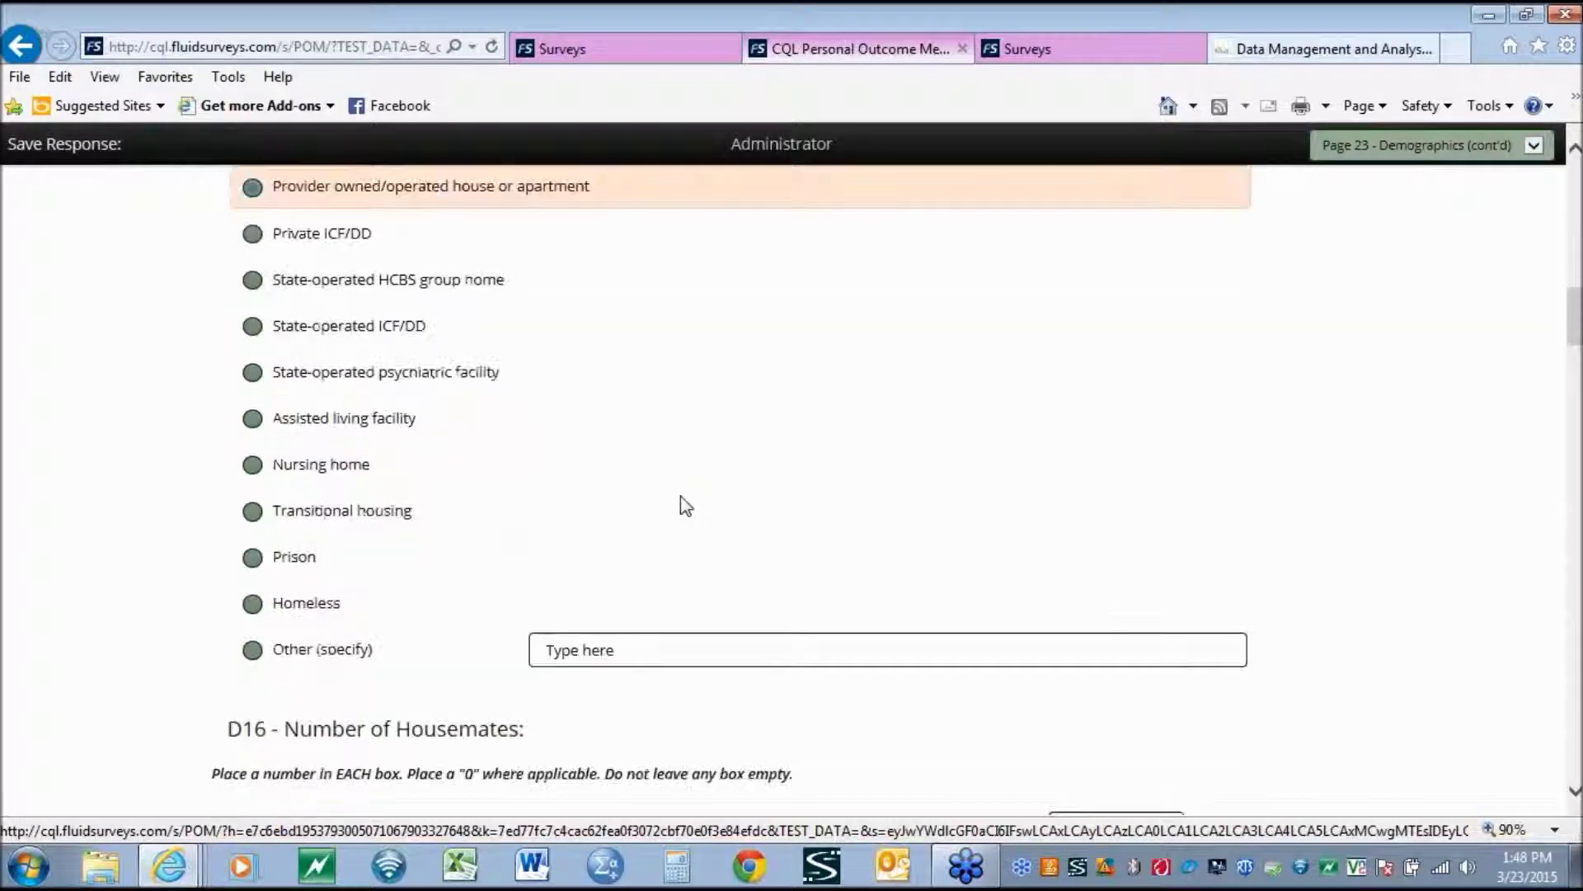
scroll(681, 504, down, 10)
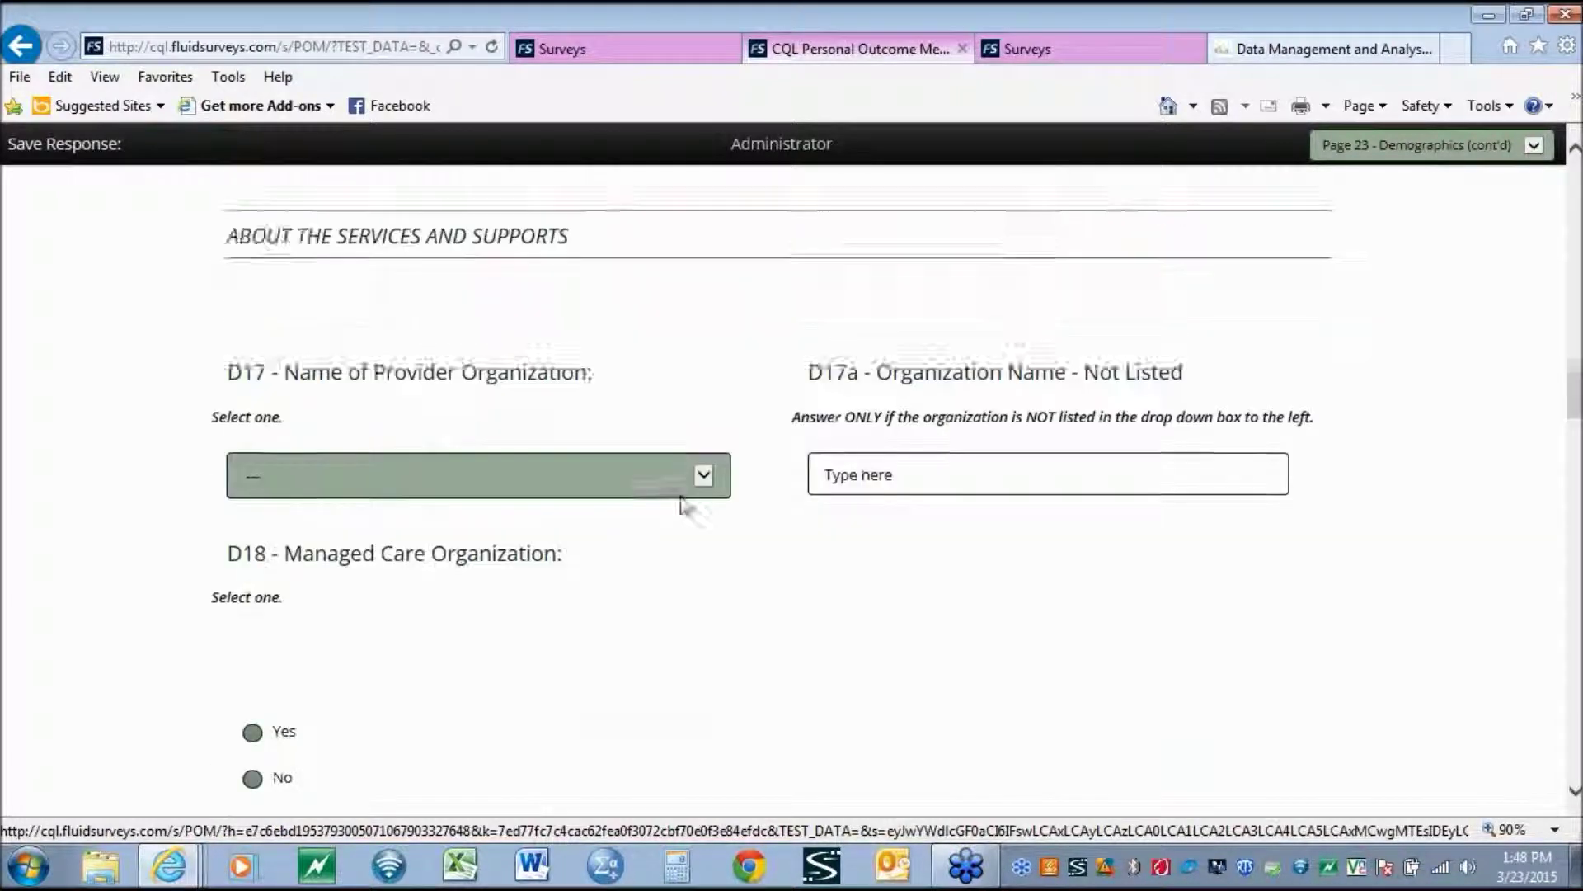
scroll(686, 505, down, 1)
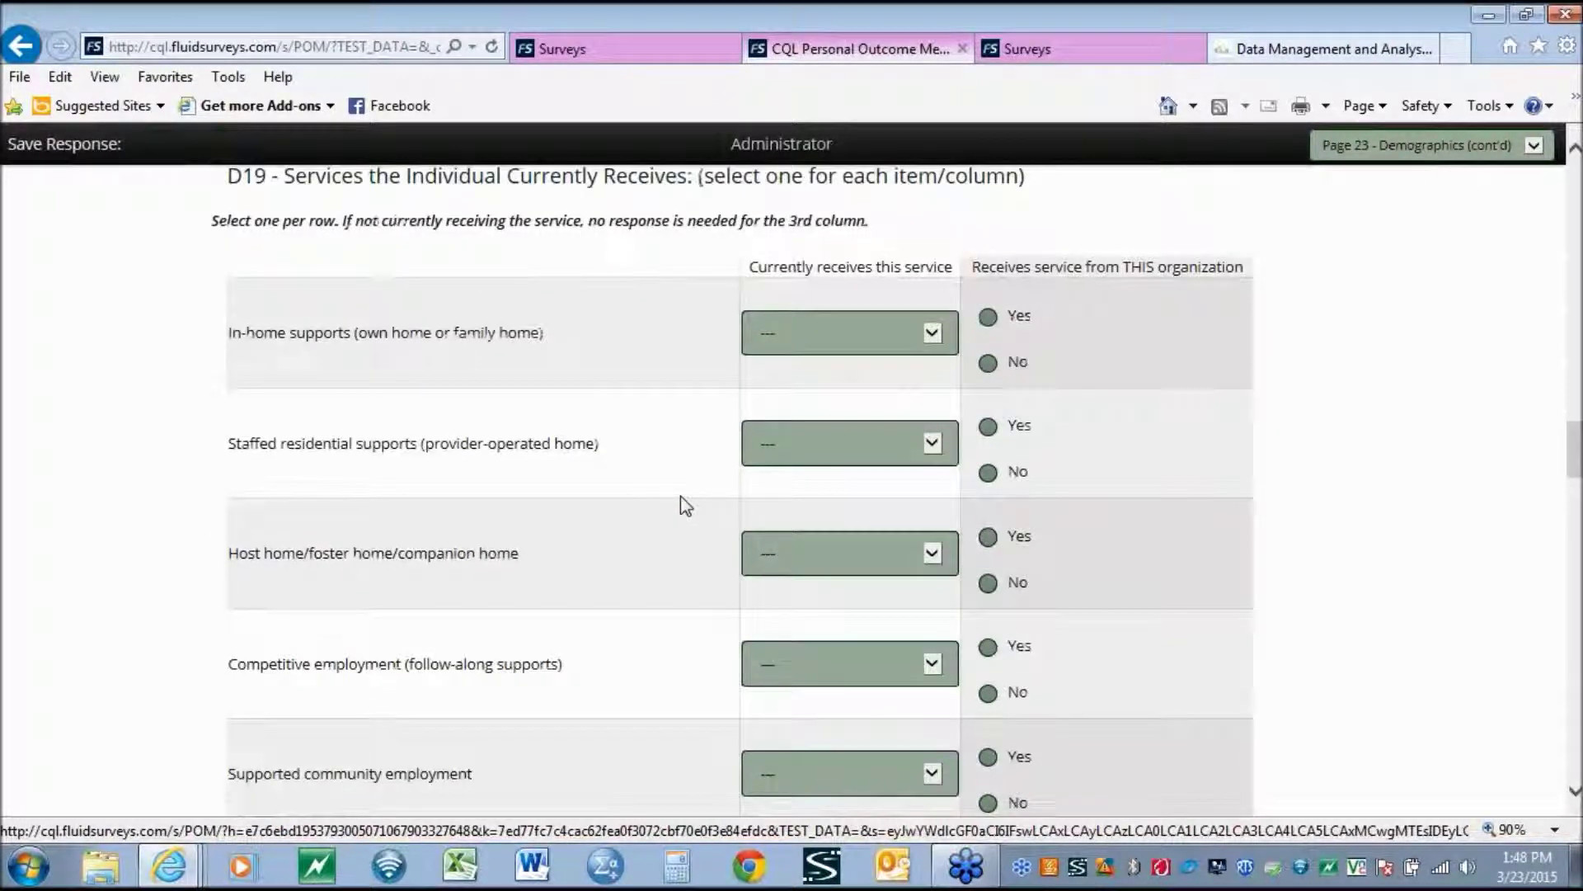
scroll(404, 532, down, 1)
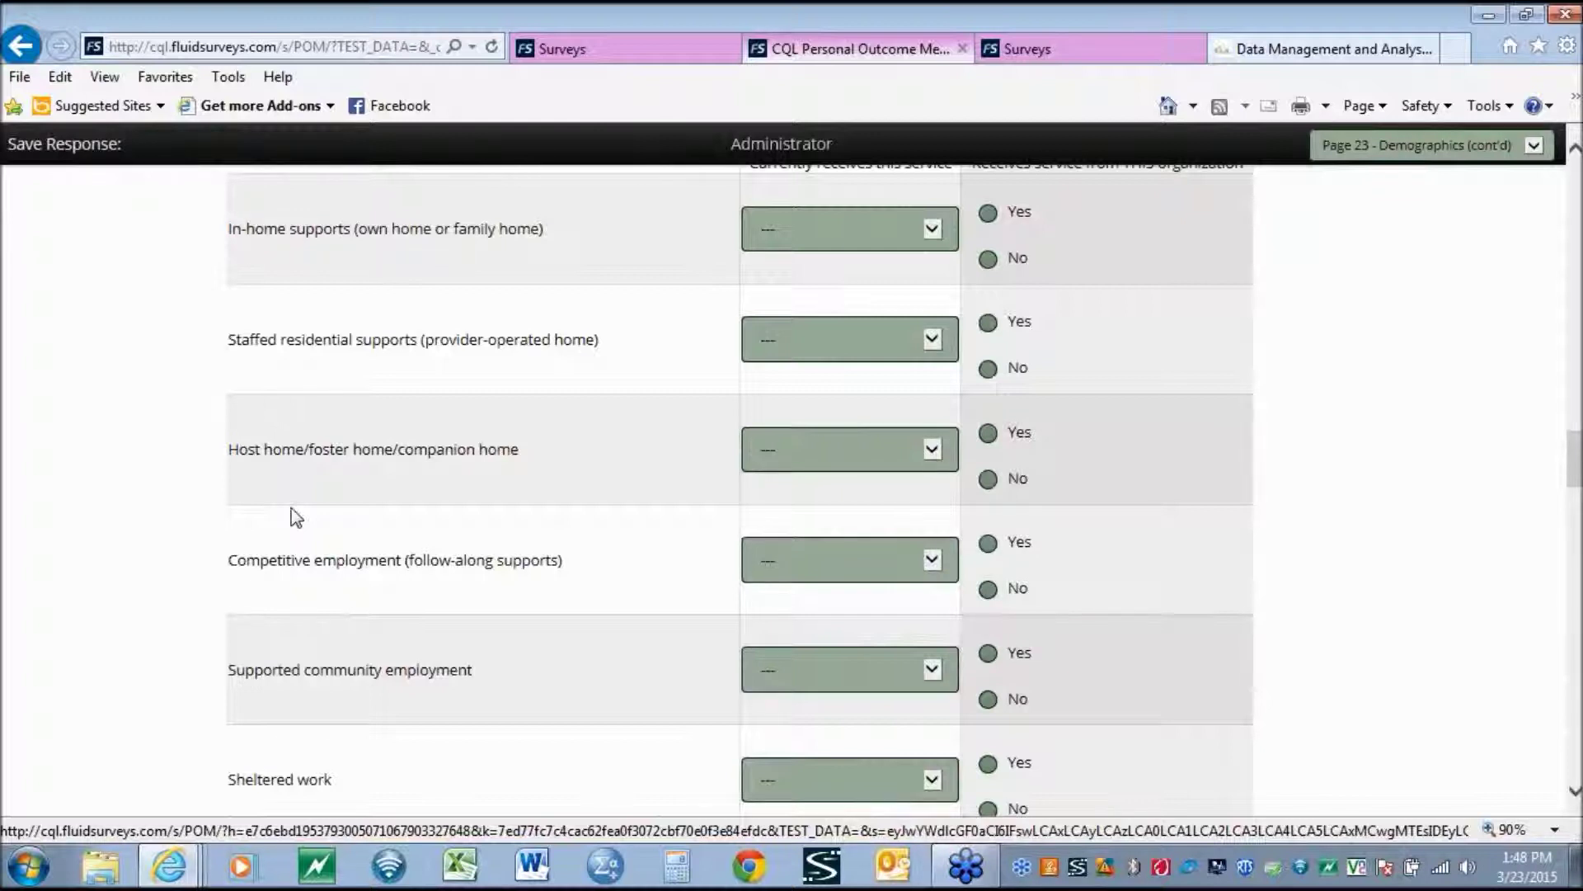
scroll(296, 518, down, 3)
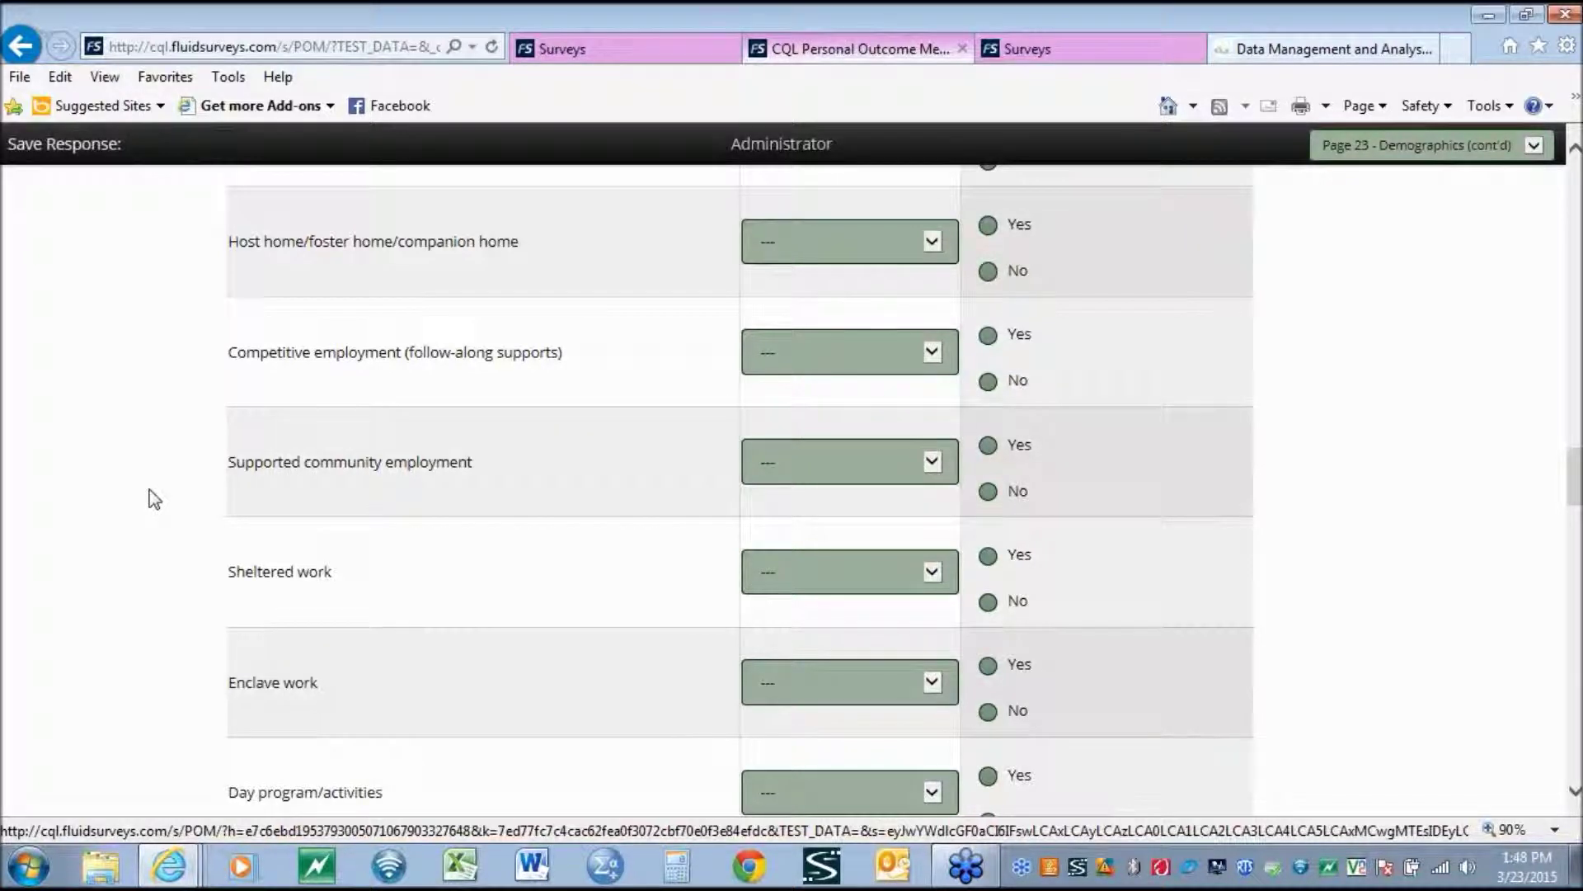
scroll(153, 498, up, 20)
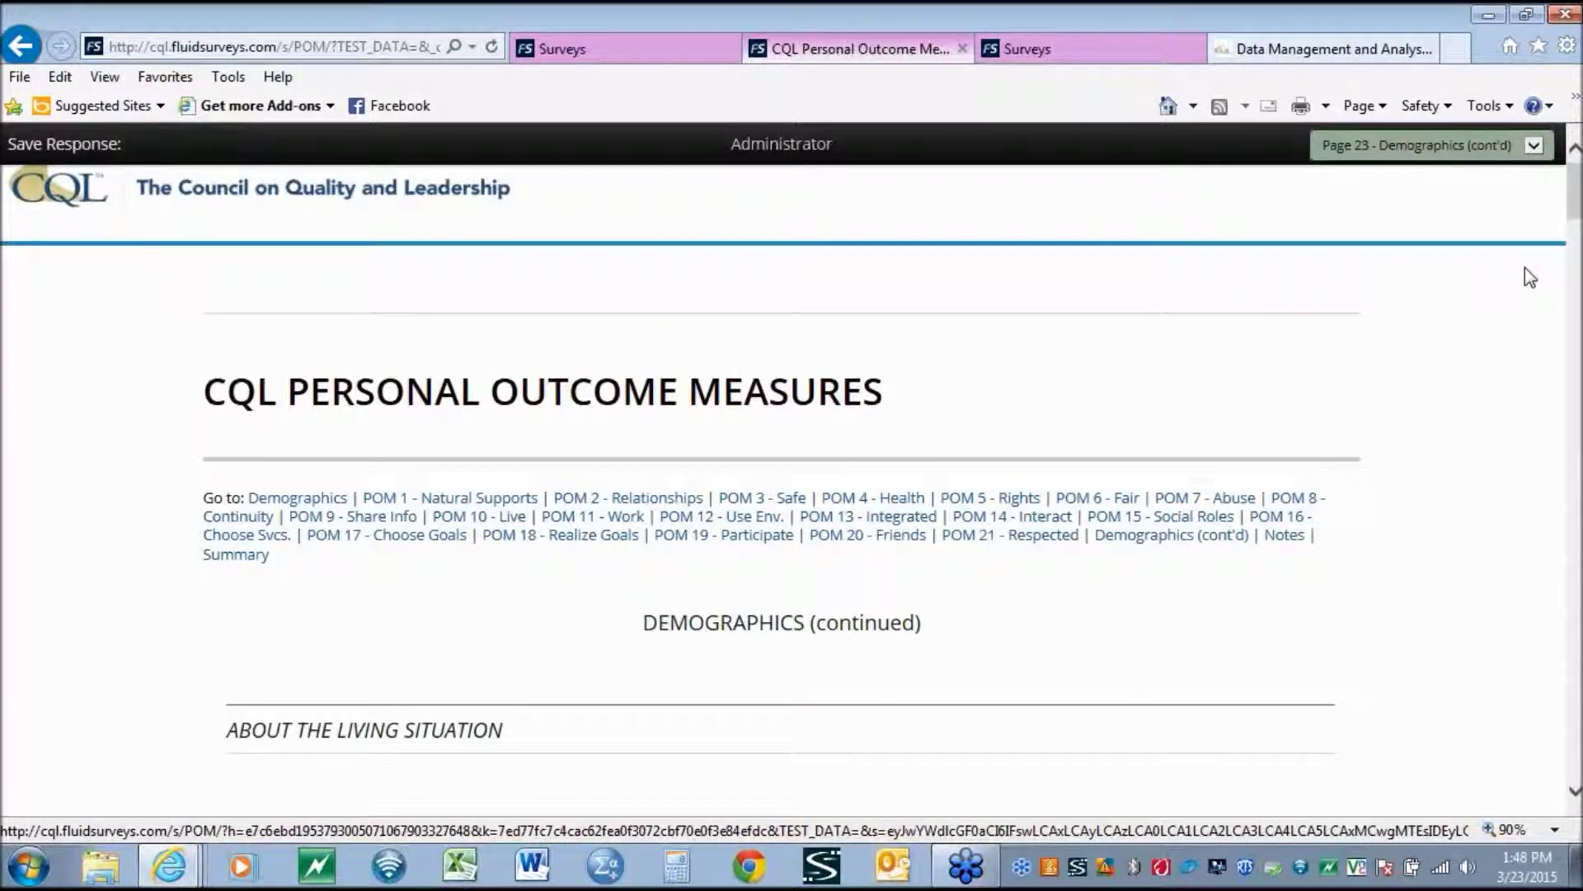
click(486, 498)
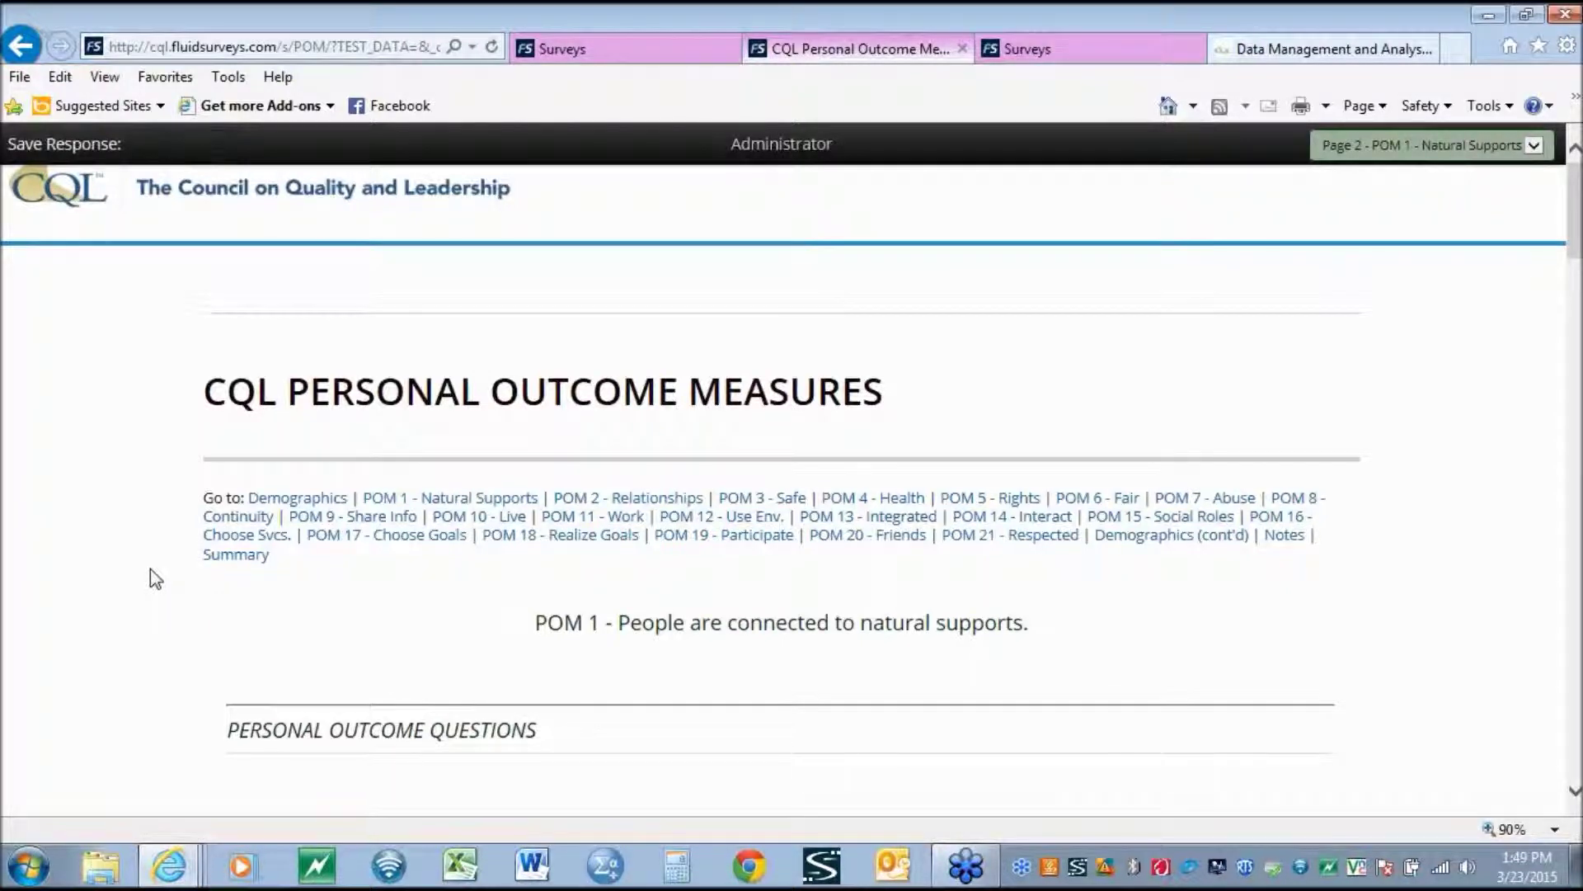
scroll(395, 742, down, 5)
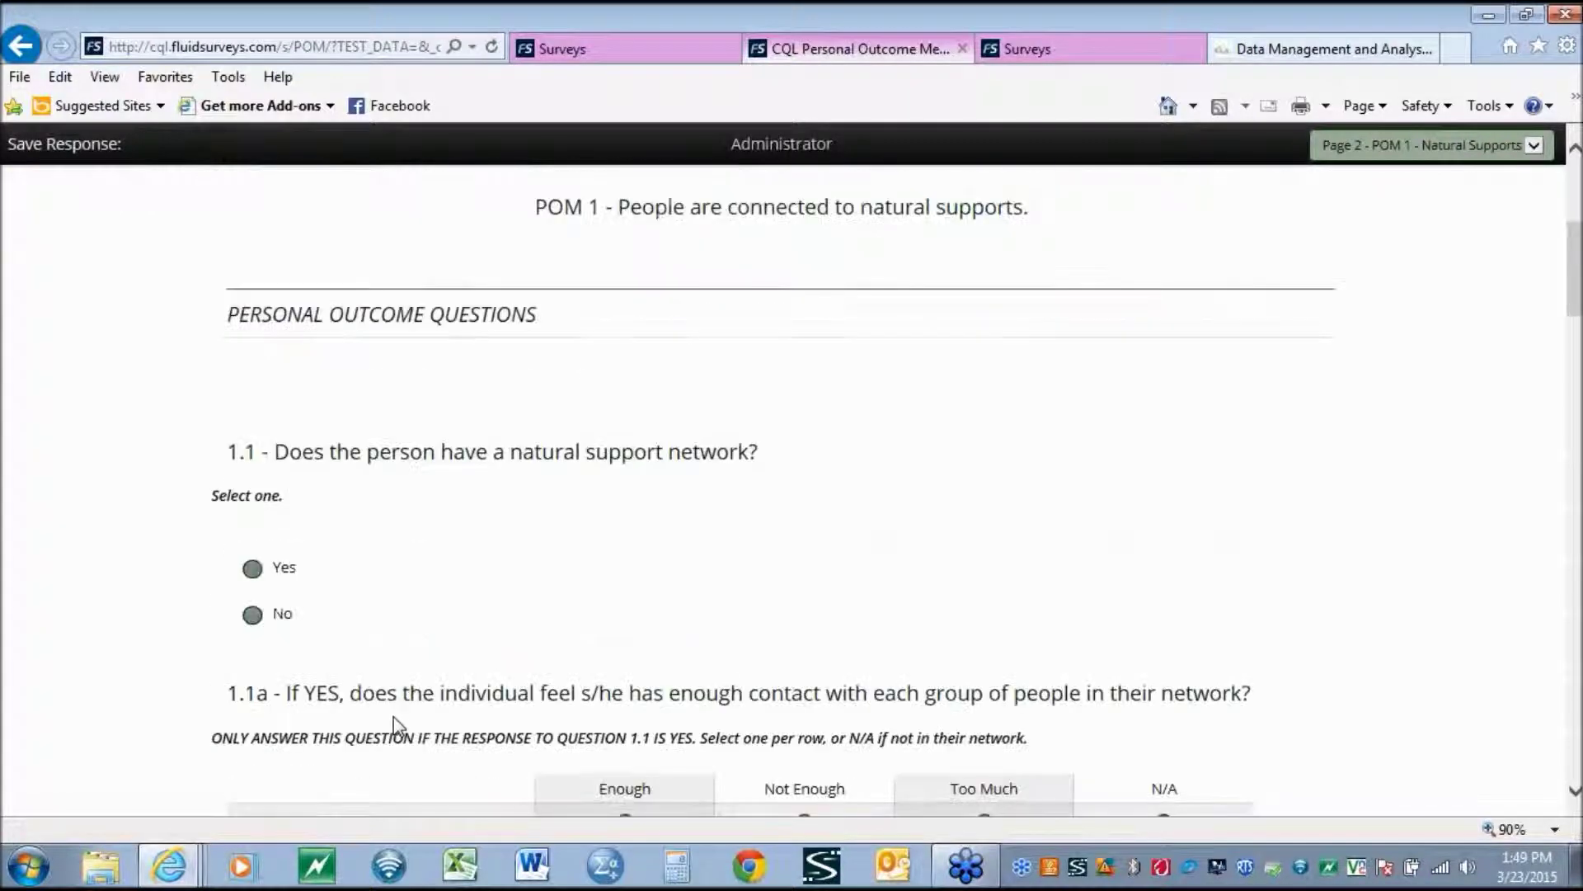
scroll(40, 591, down, 12)
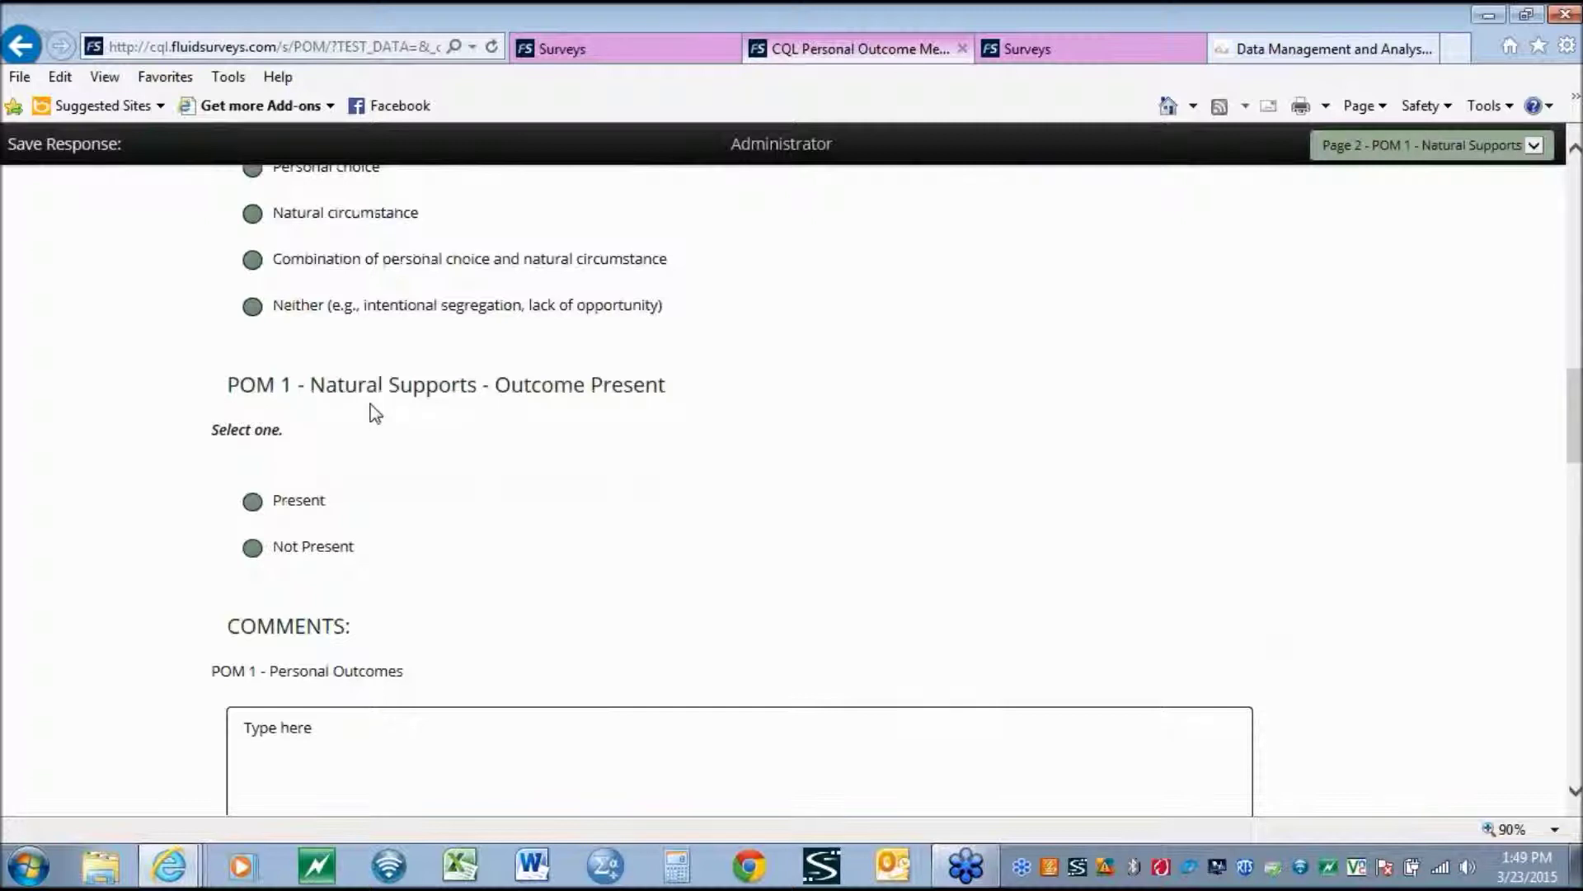
scroll(379, 410, up, 12)
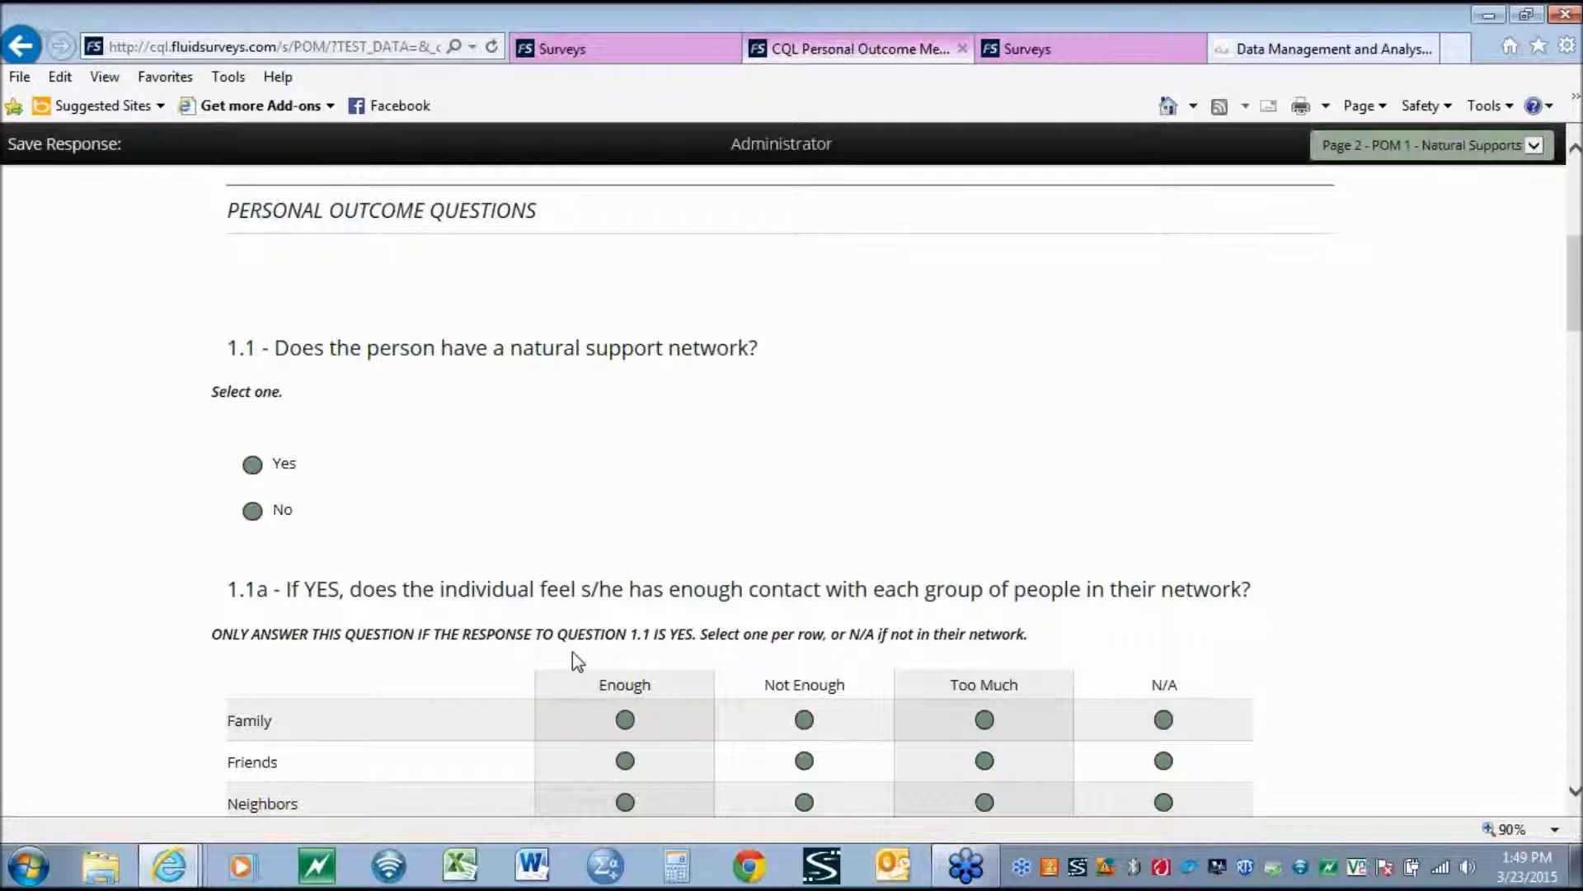
scroll(1185, 635, down, 1)
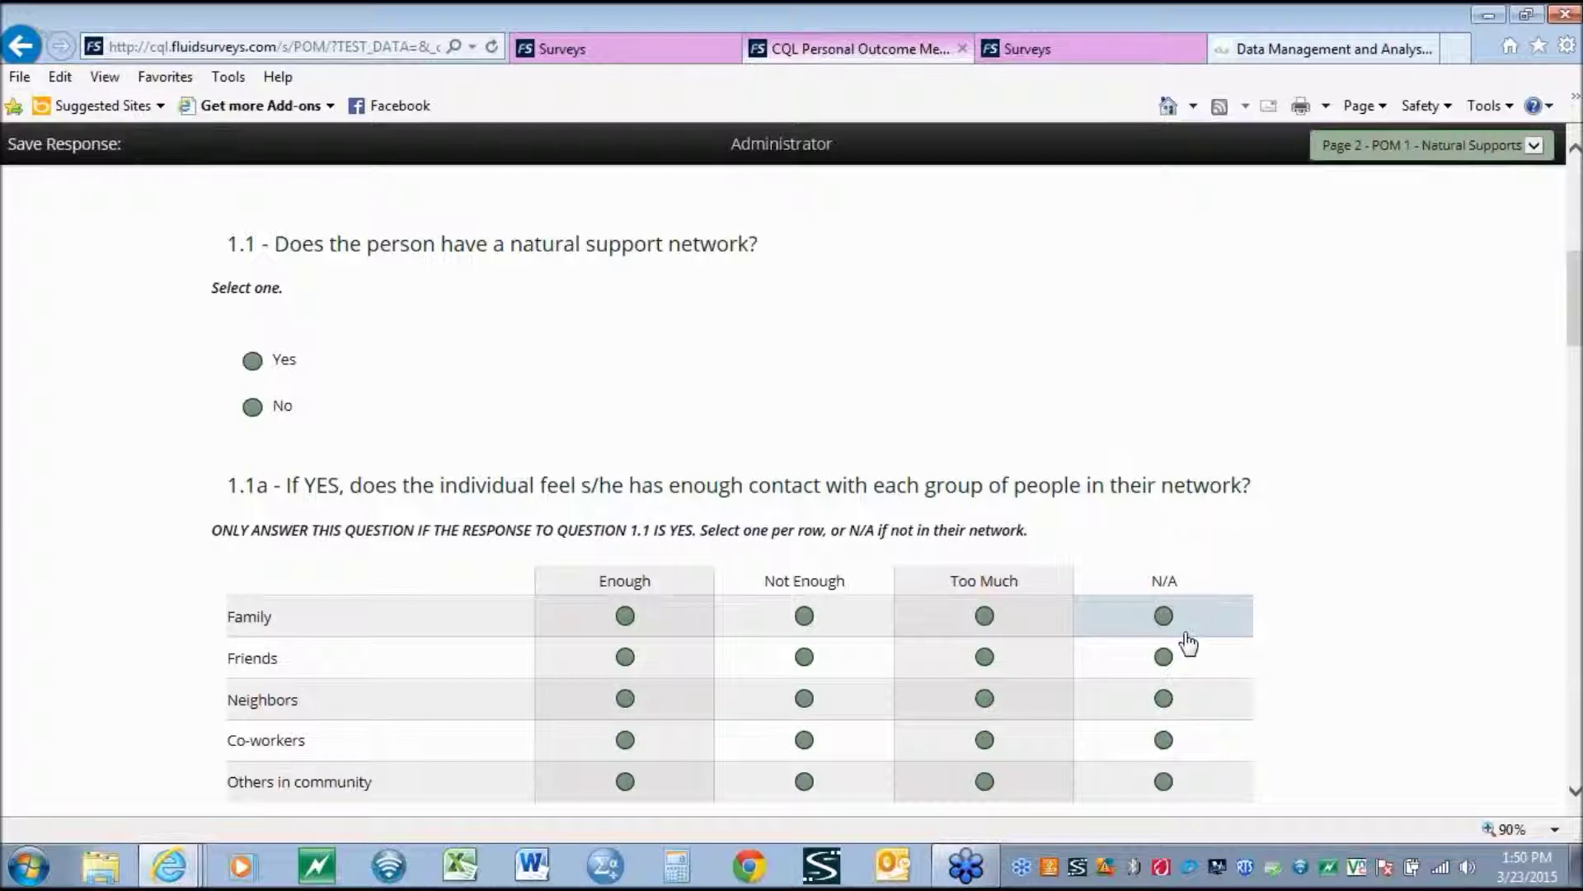
scroll(1188, 643, down, 9)
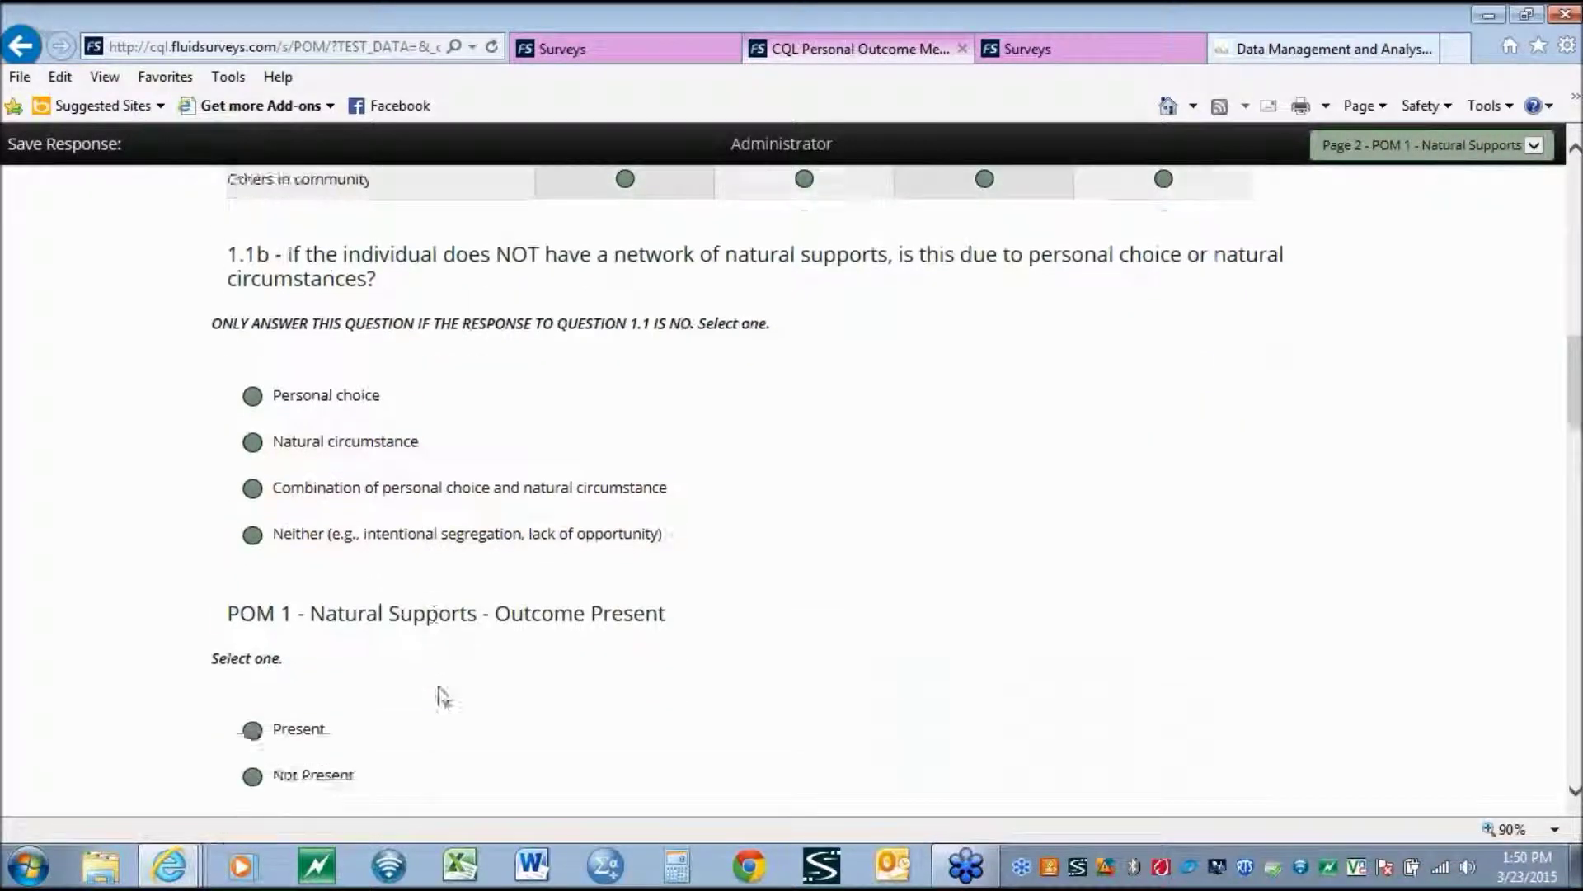
scroll(819, 646, up, 8)
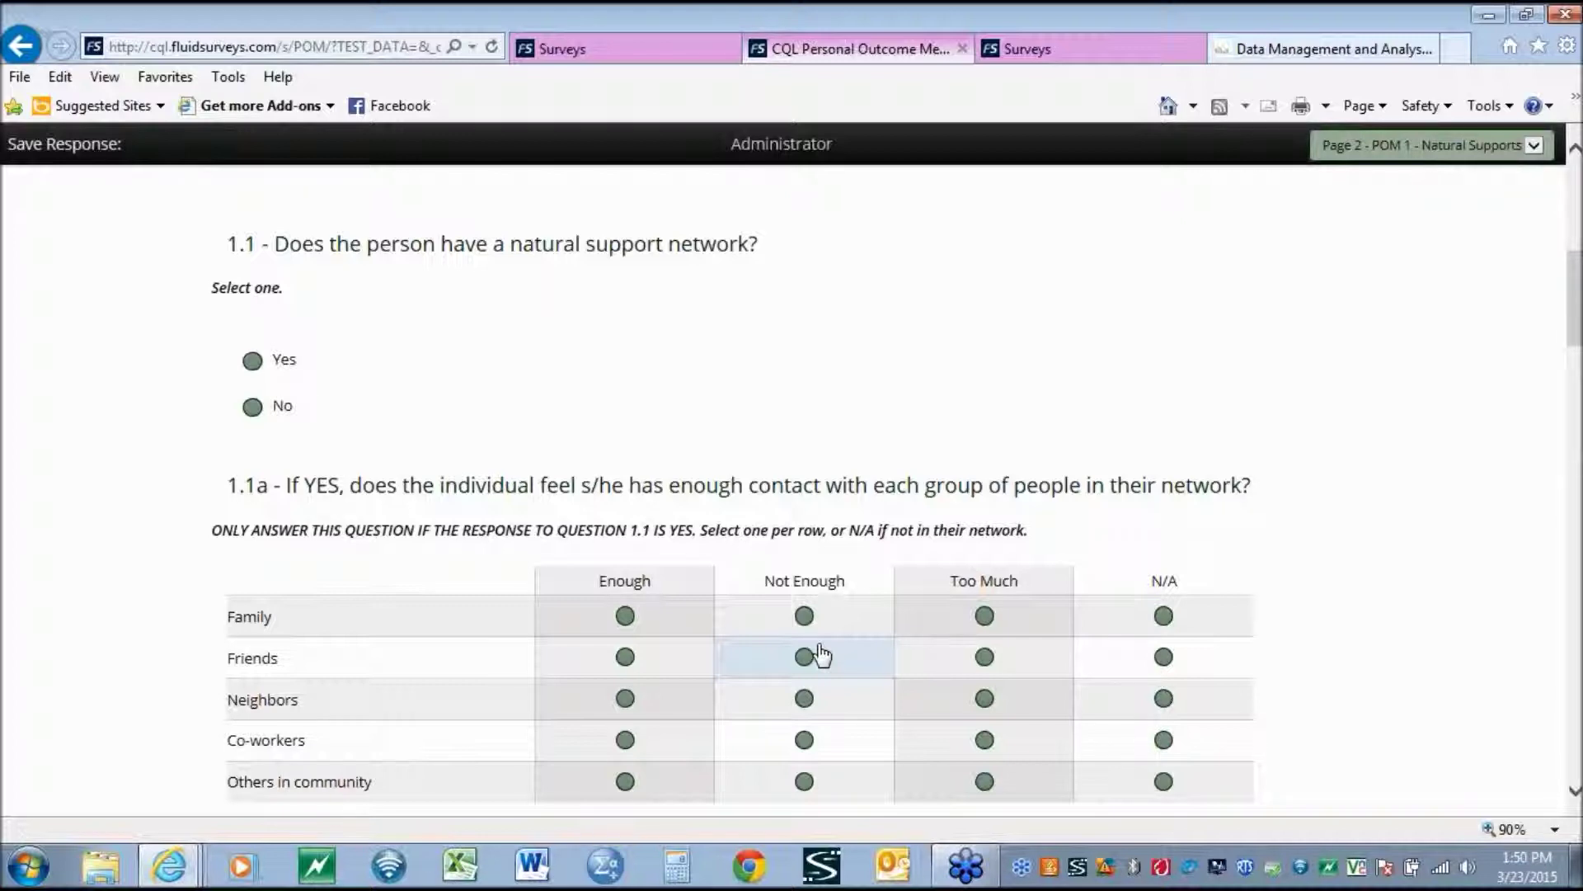
scroll(821, 655, down, 7)
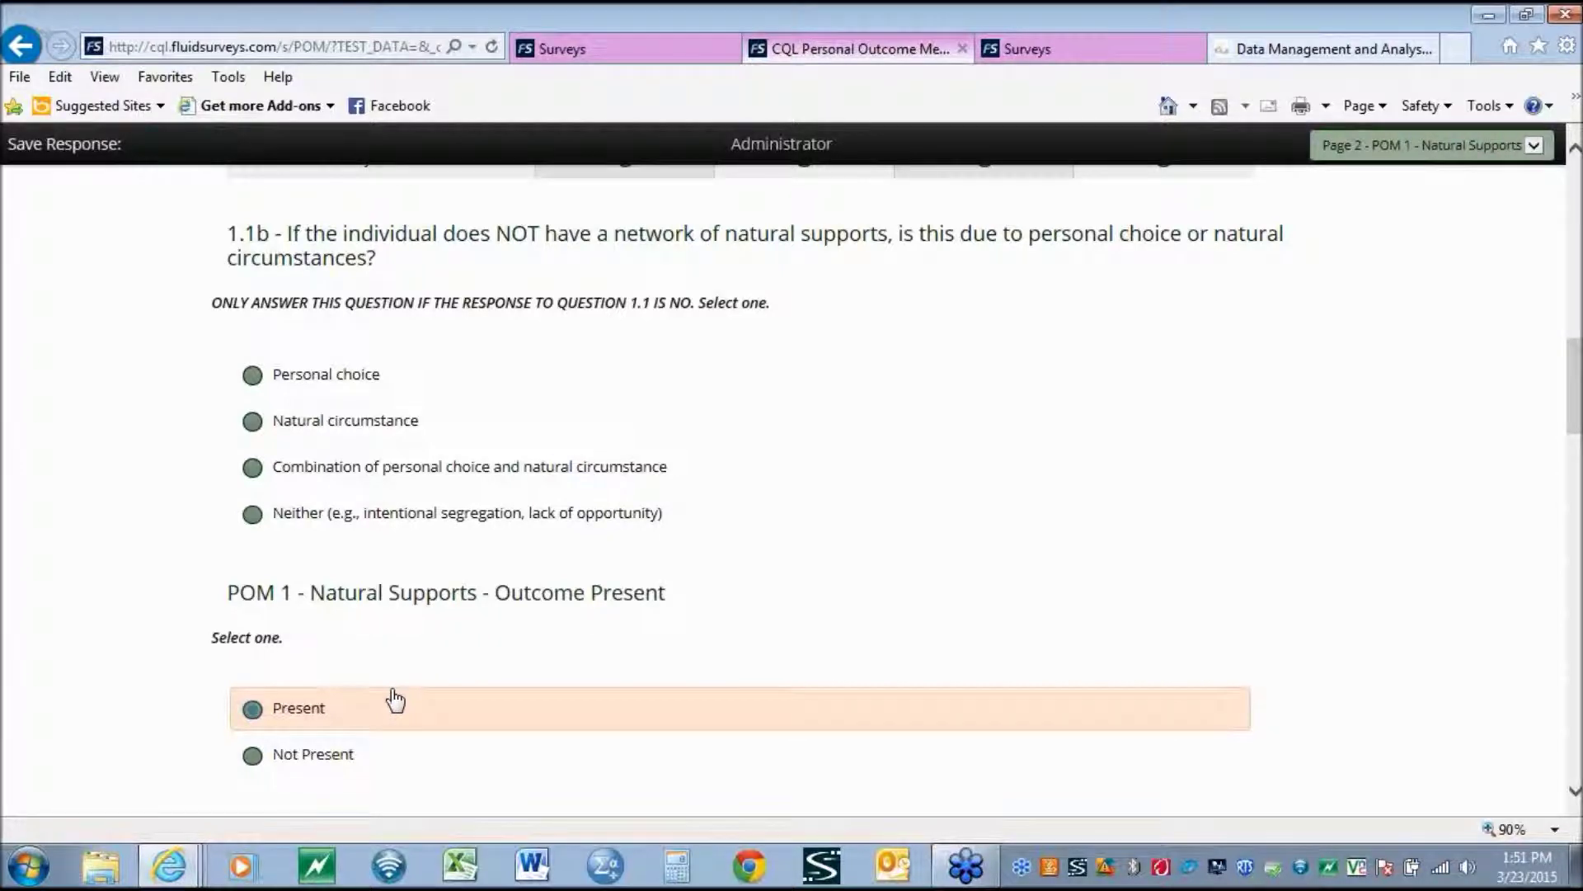
scroll(486, 691, up, 3)
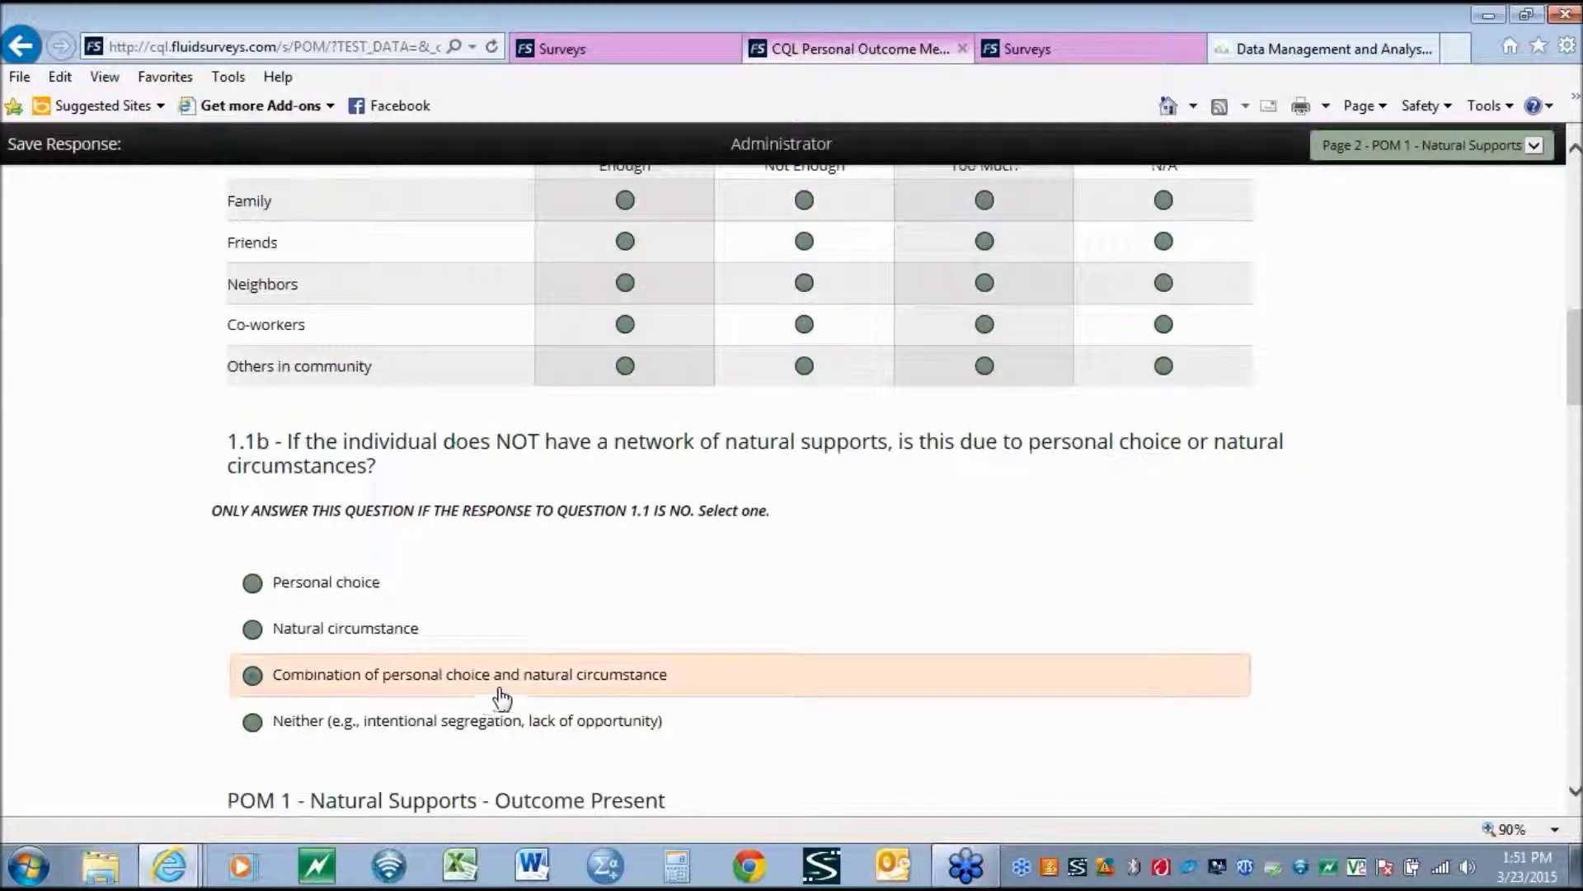
scroll(551, 577, down, 2)
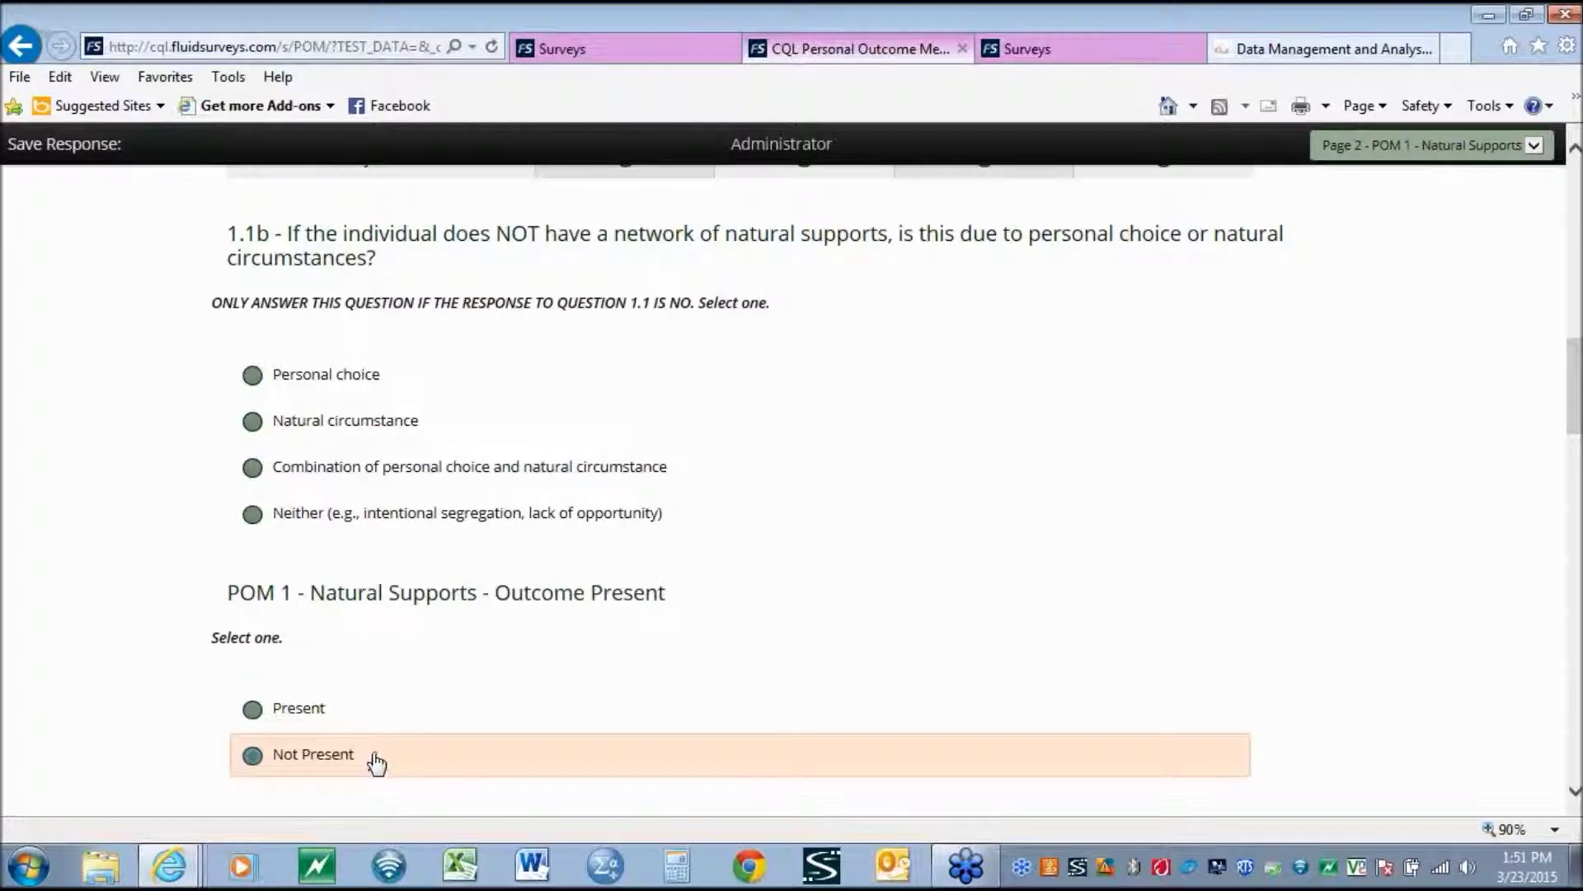
scroll(372, 758, down, 3)
scroll(371, 733, down, 7)
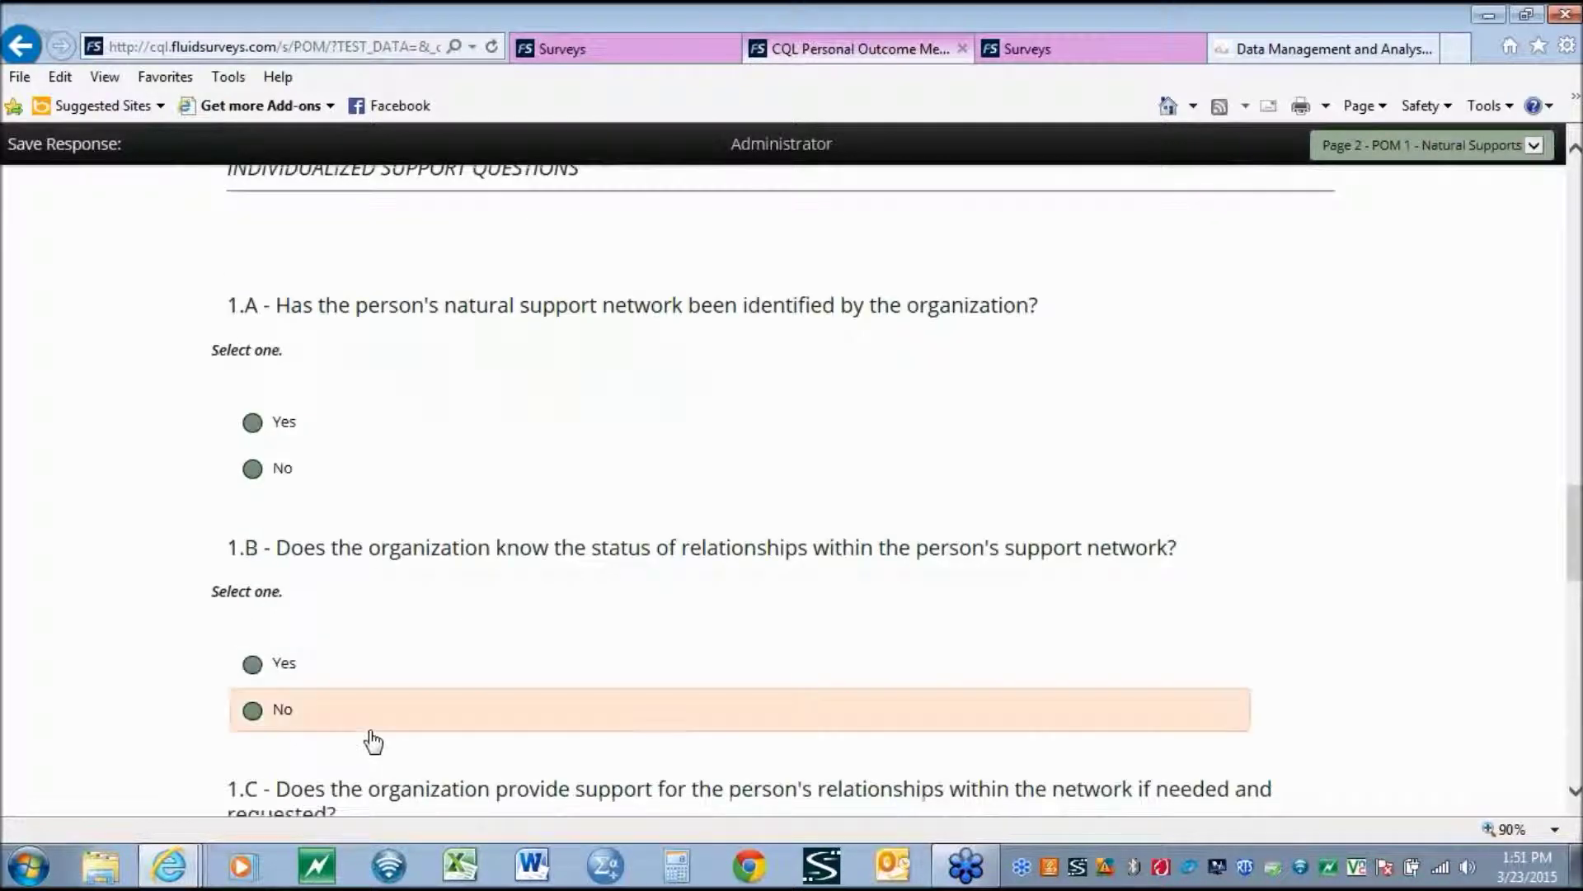
scroll(371, 743, up, 1)
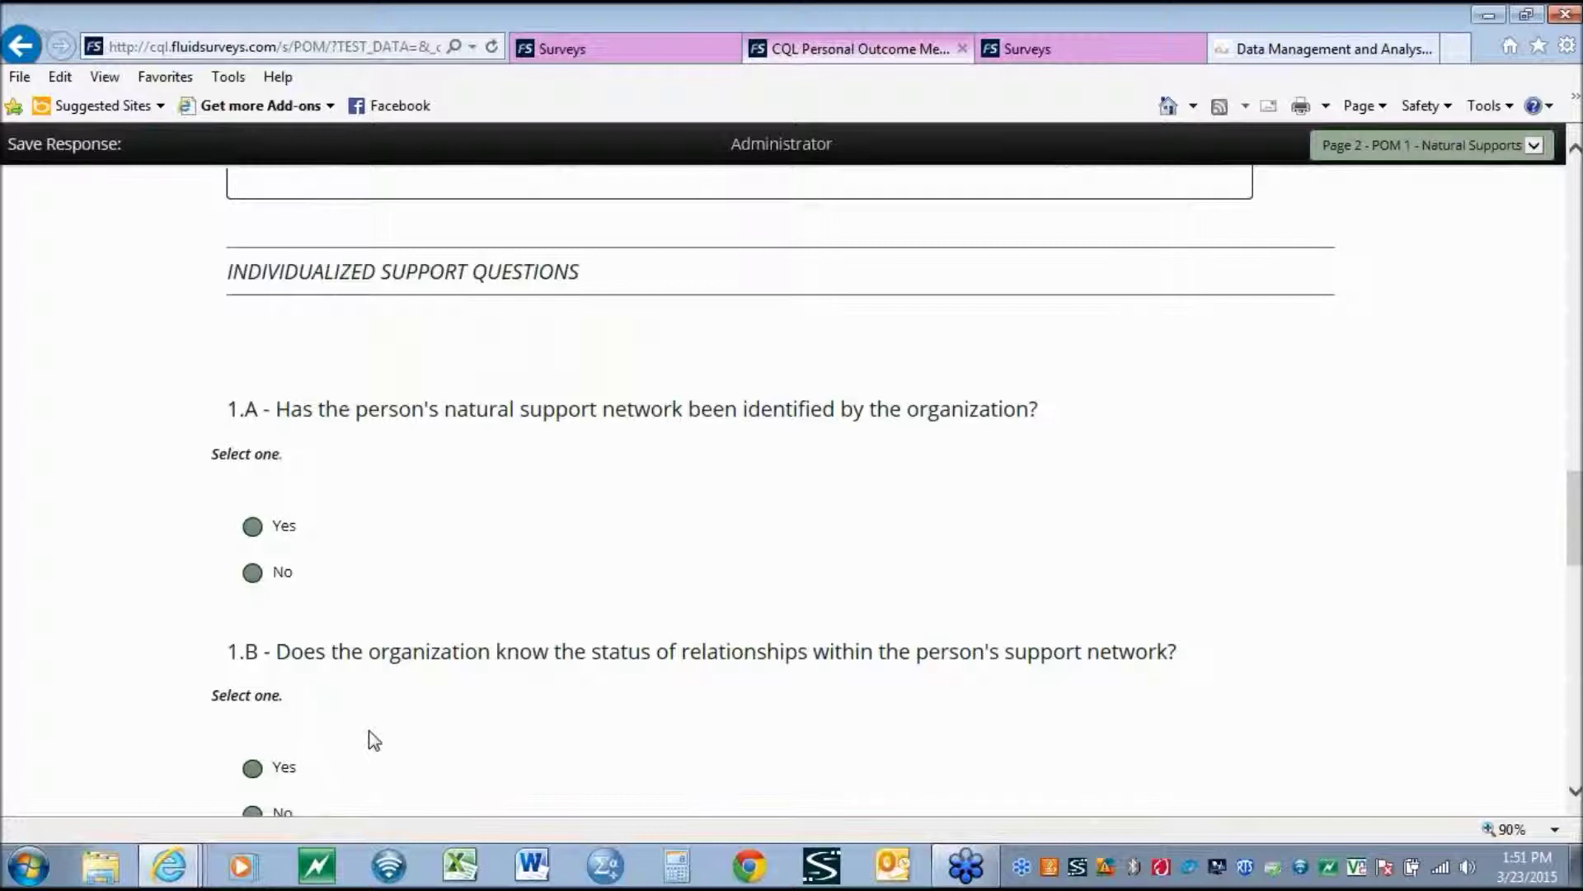
scroll(375, 737, down, 1)
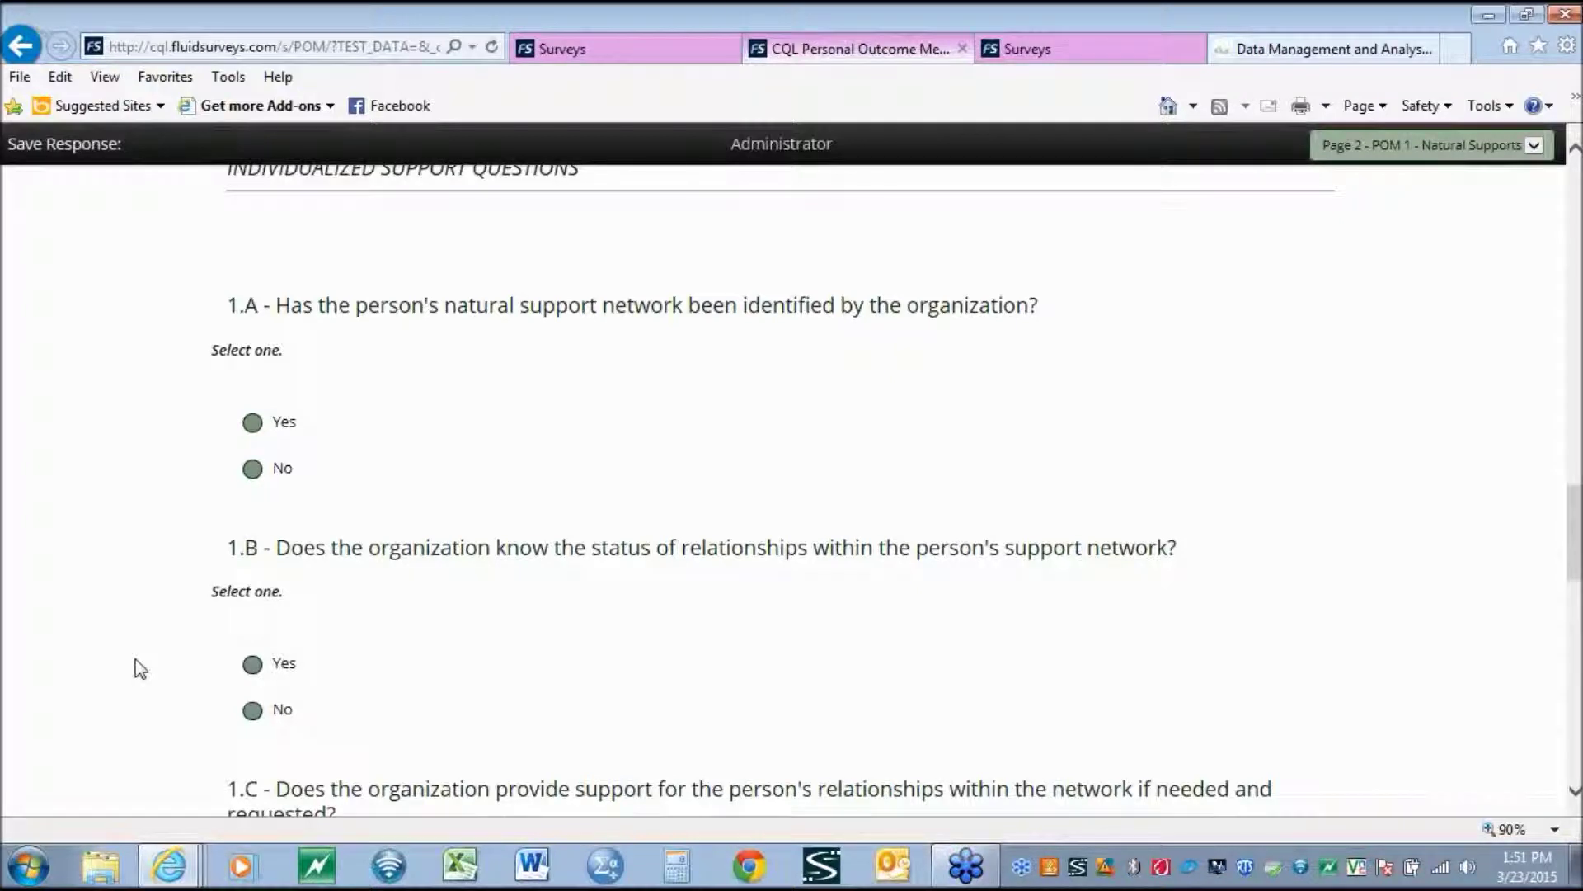
scroll(159, 404, down, 1)
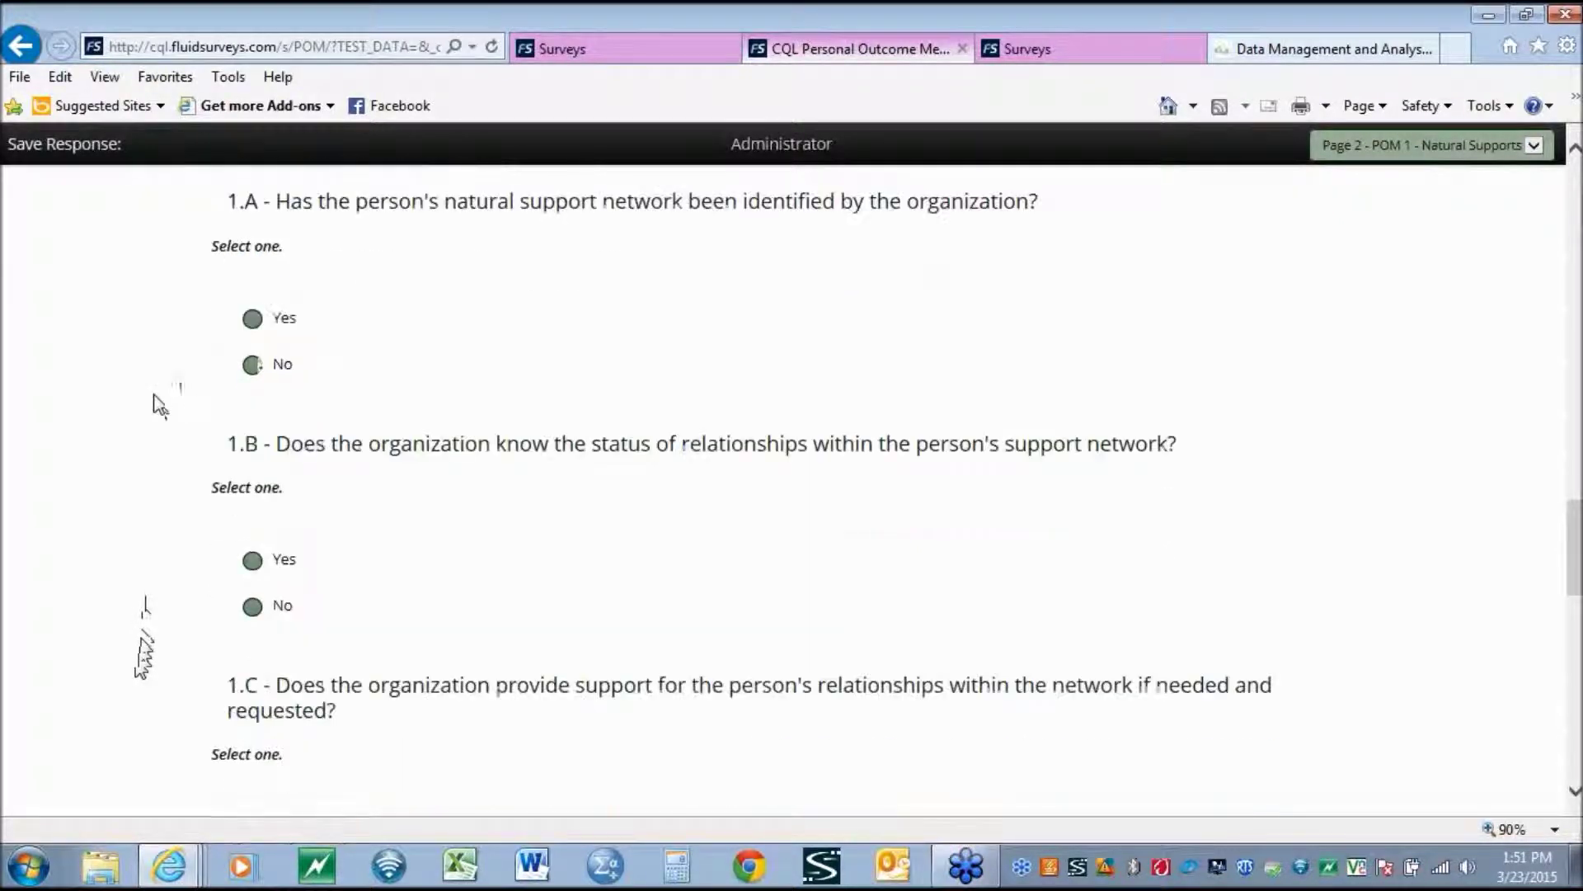
scroll(159, 404, down, 3)
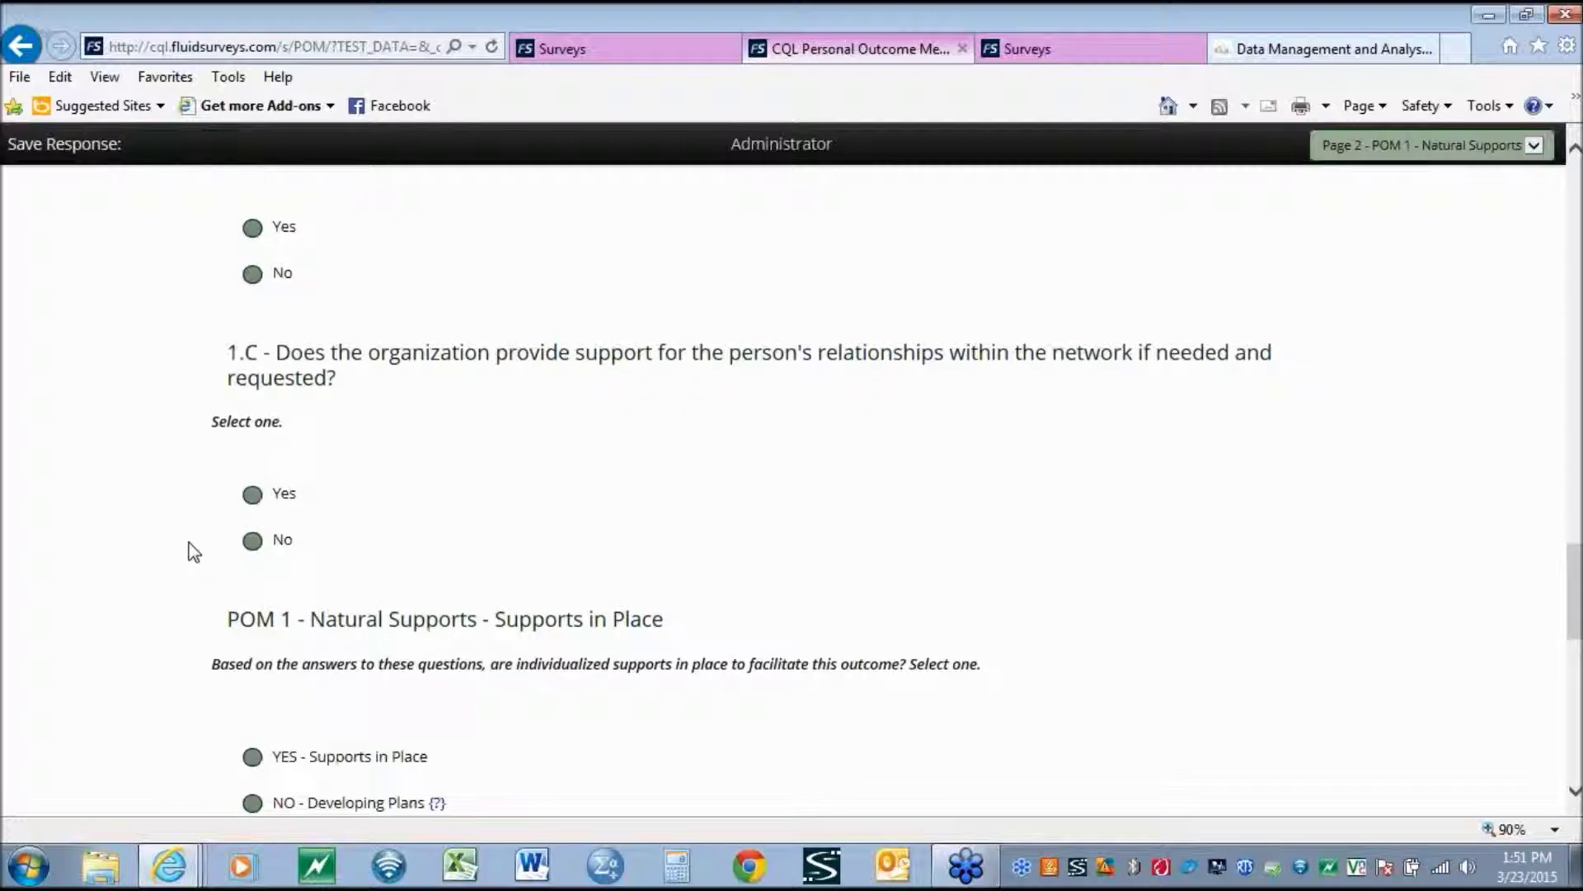
scroll(190, 577, down, 1)
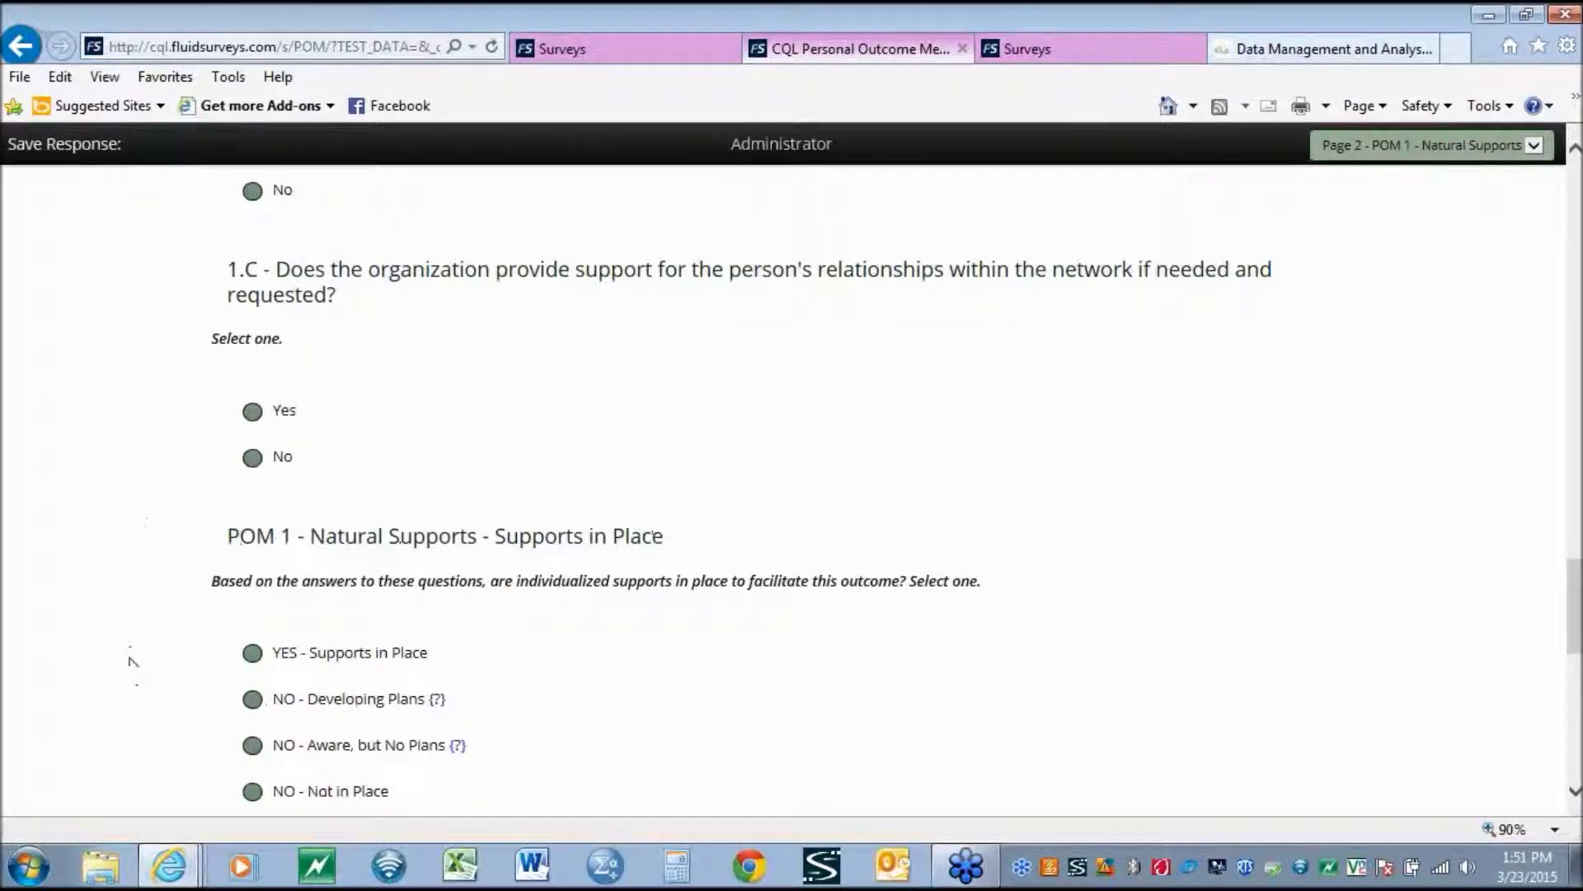
scroll(132, 661, down, 1)
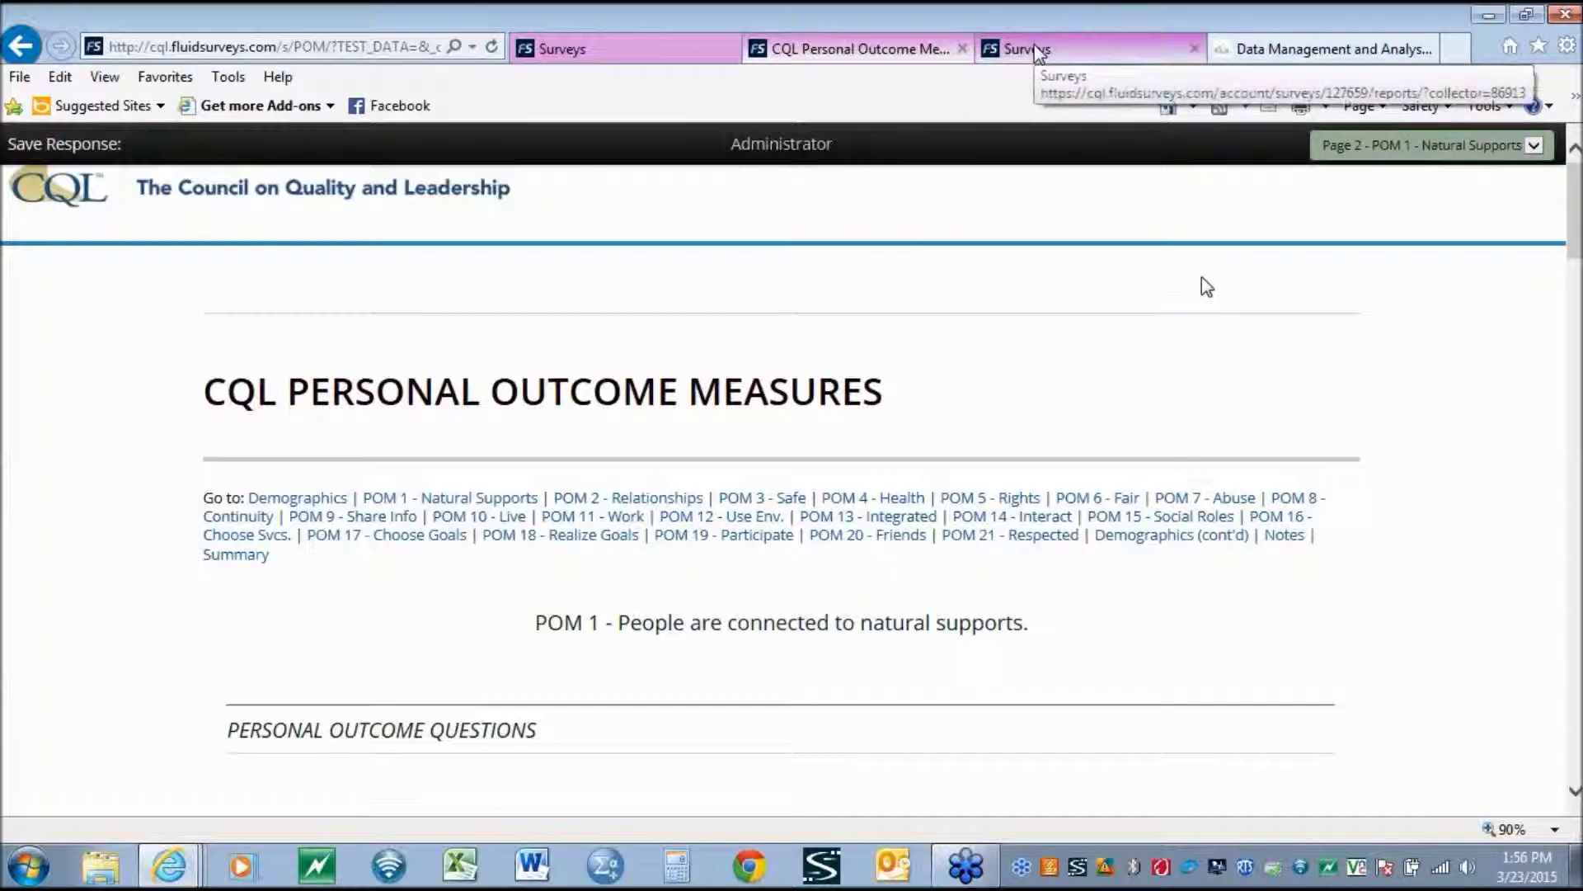
Open the reports Dashboard and select the 'POMs by Supports in Place' report from the sidebar
click(1031, 49)
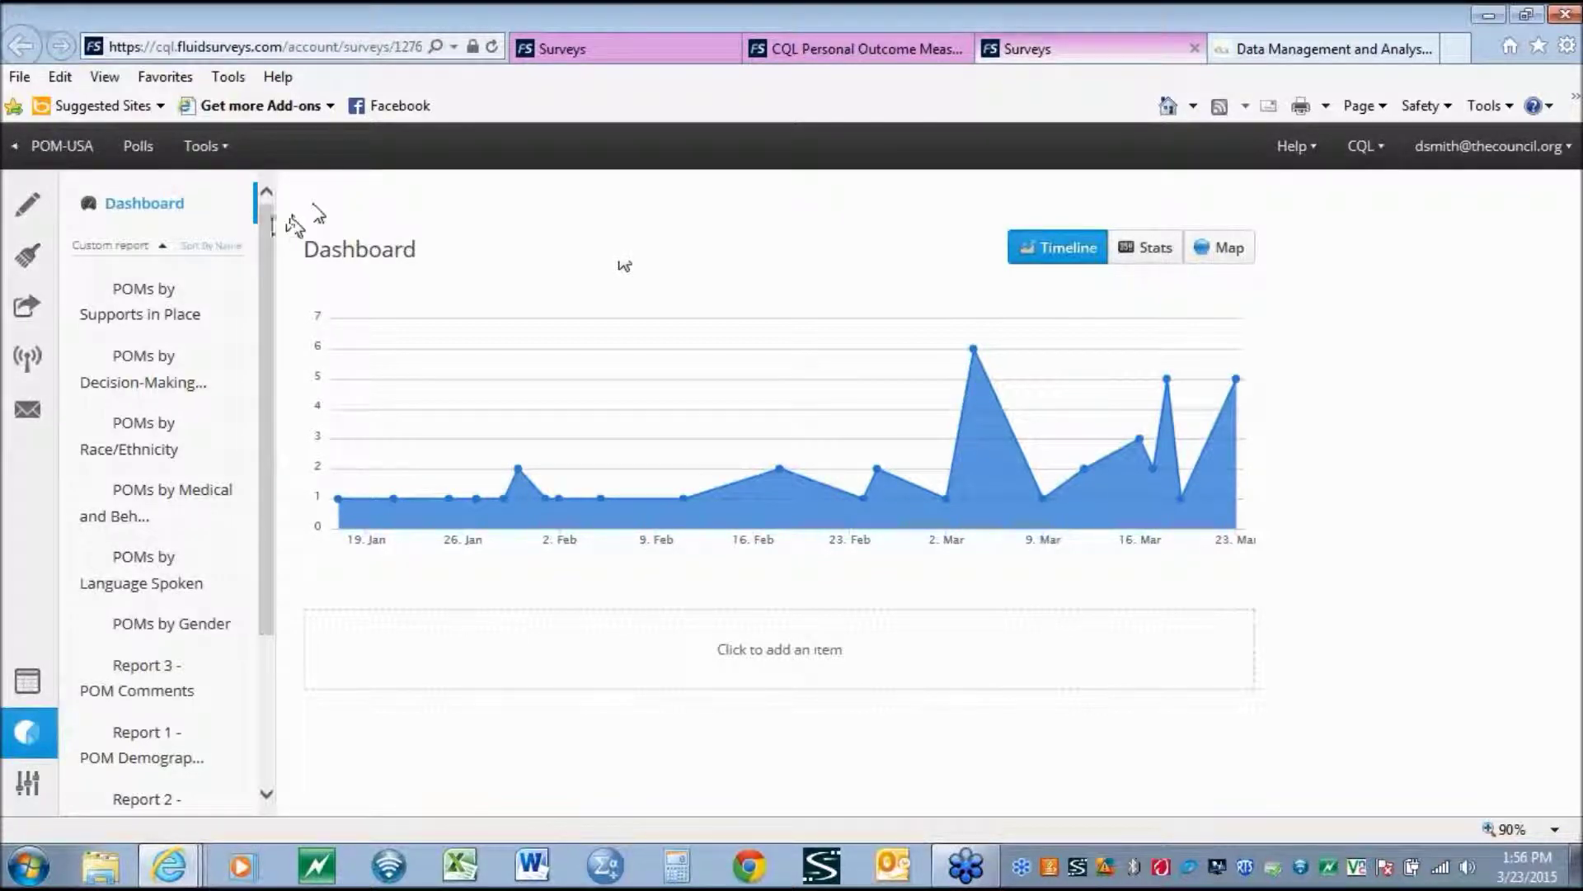
scroll(284, 216, down, 3)
drag(277, 307, 272, 373)
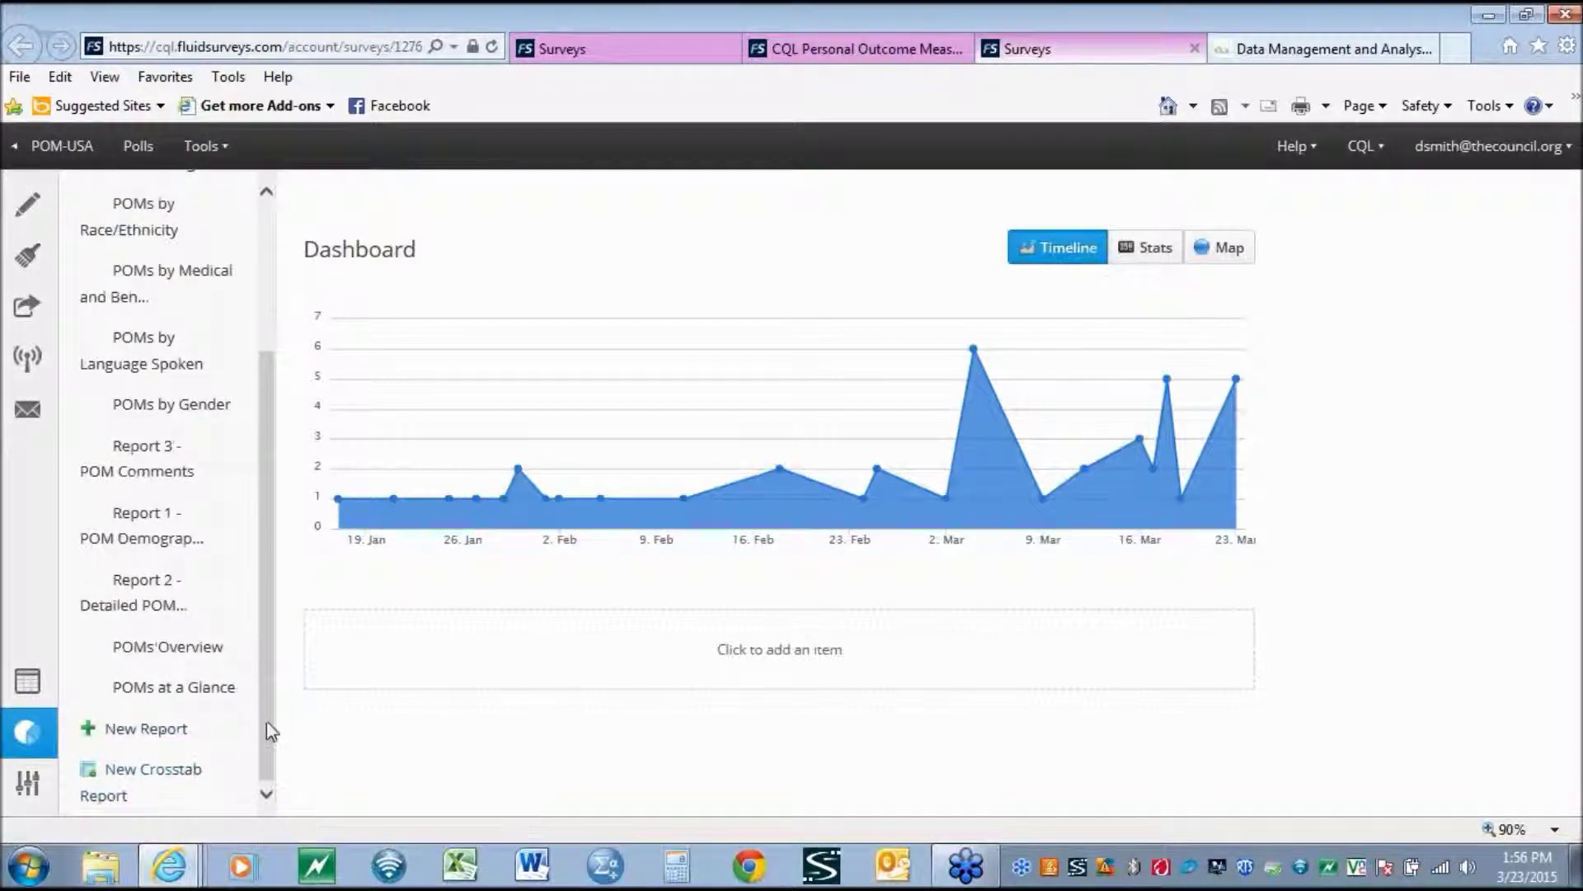
drag(266, 721, 276, 566)
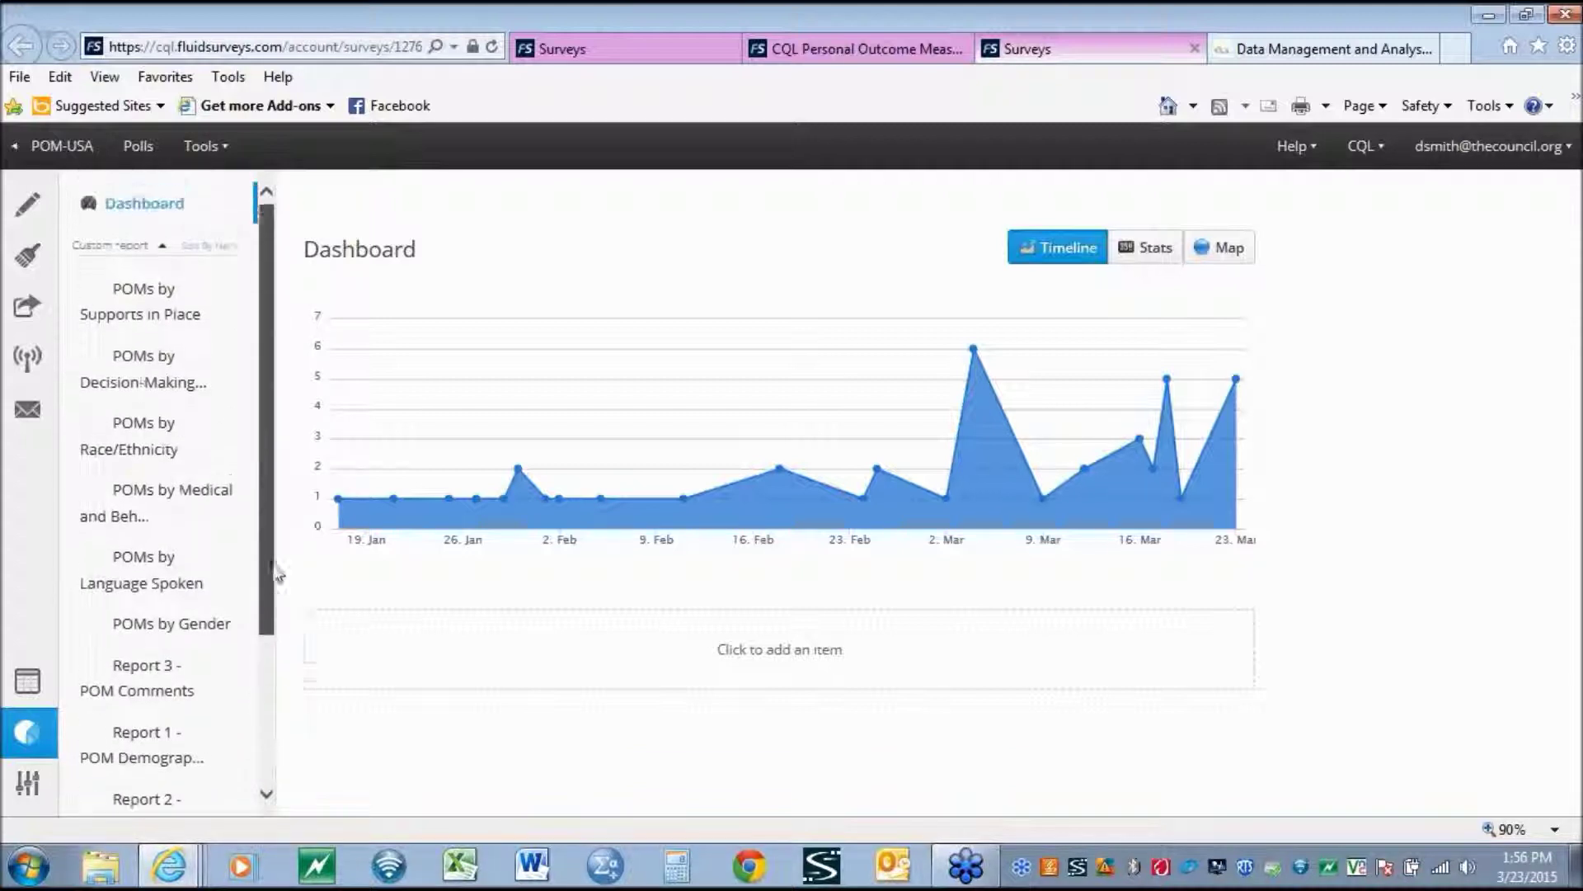
click(159, 321)
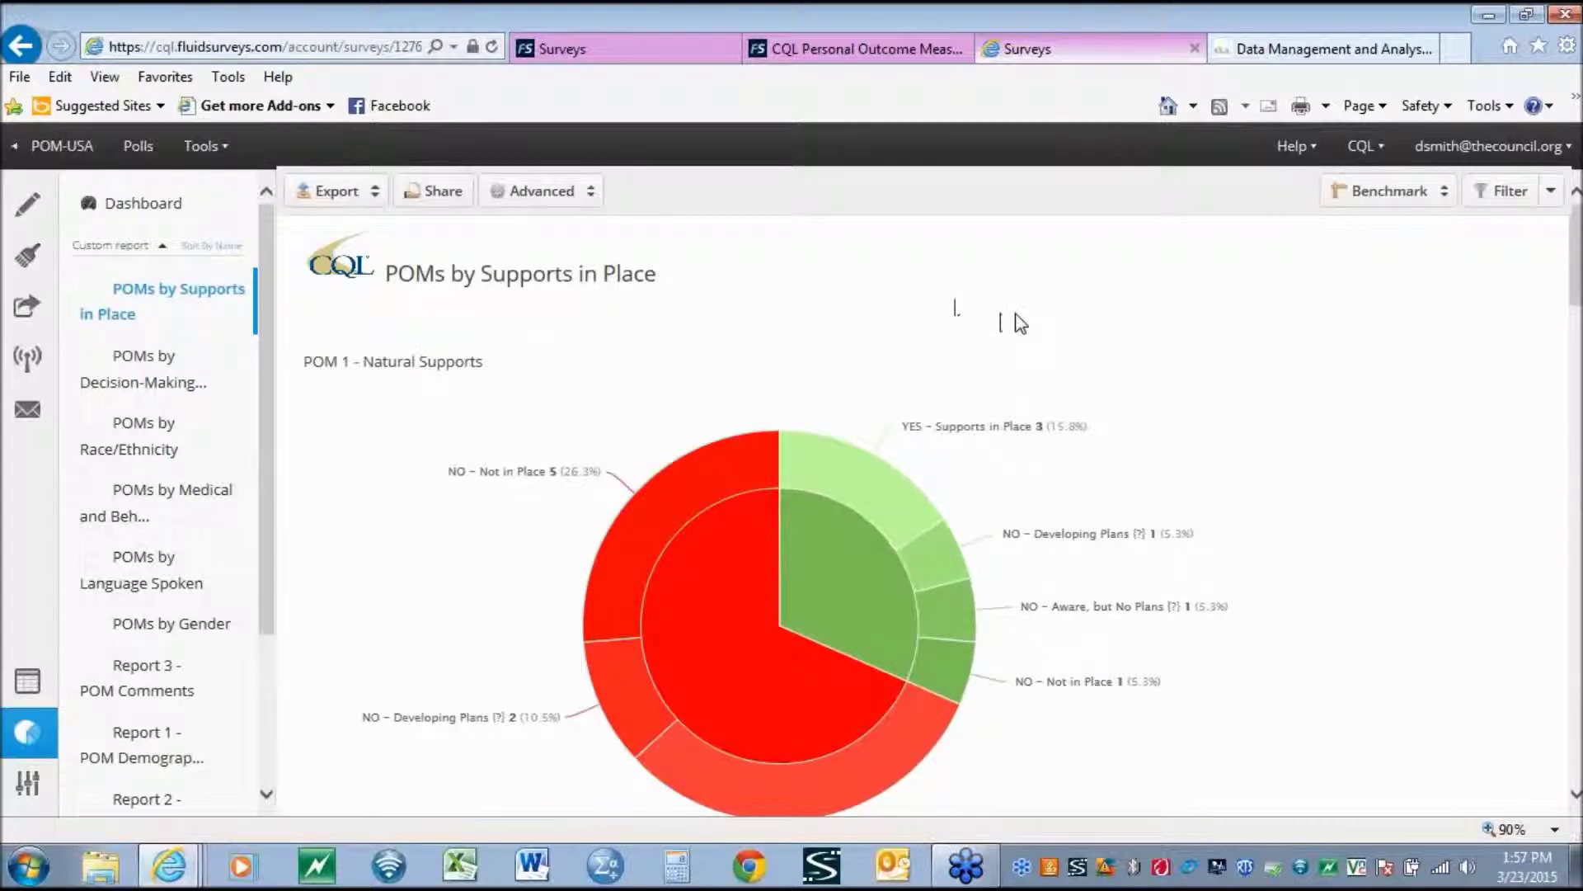
scroll(1016, 322, down, 1)
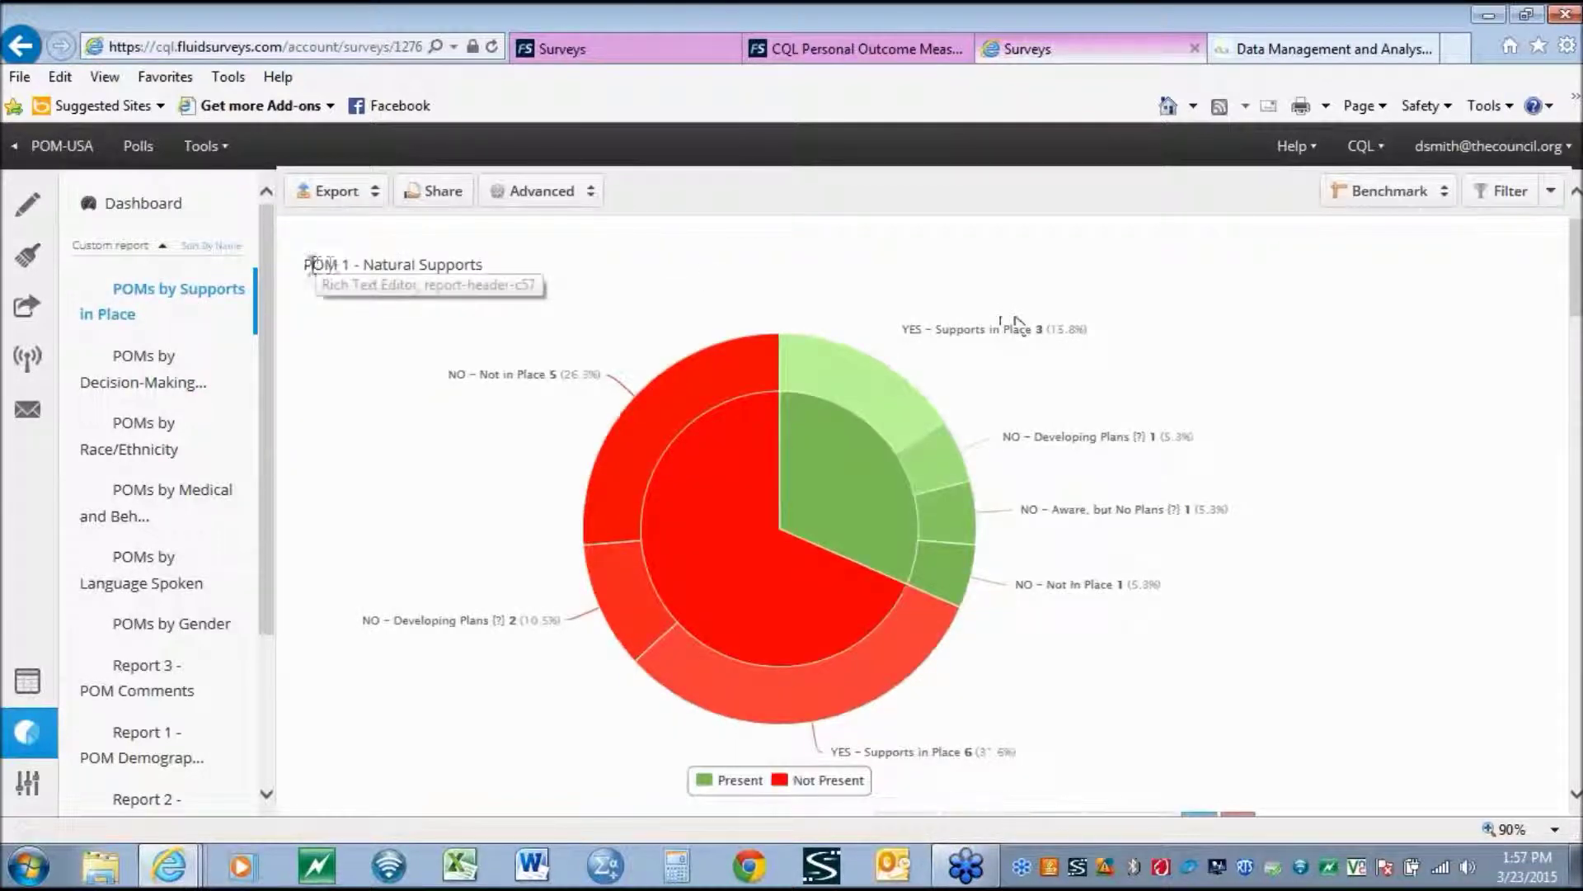
drag(318, 266, 485, 266)
click(524, 279)
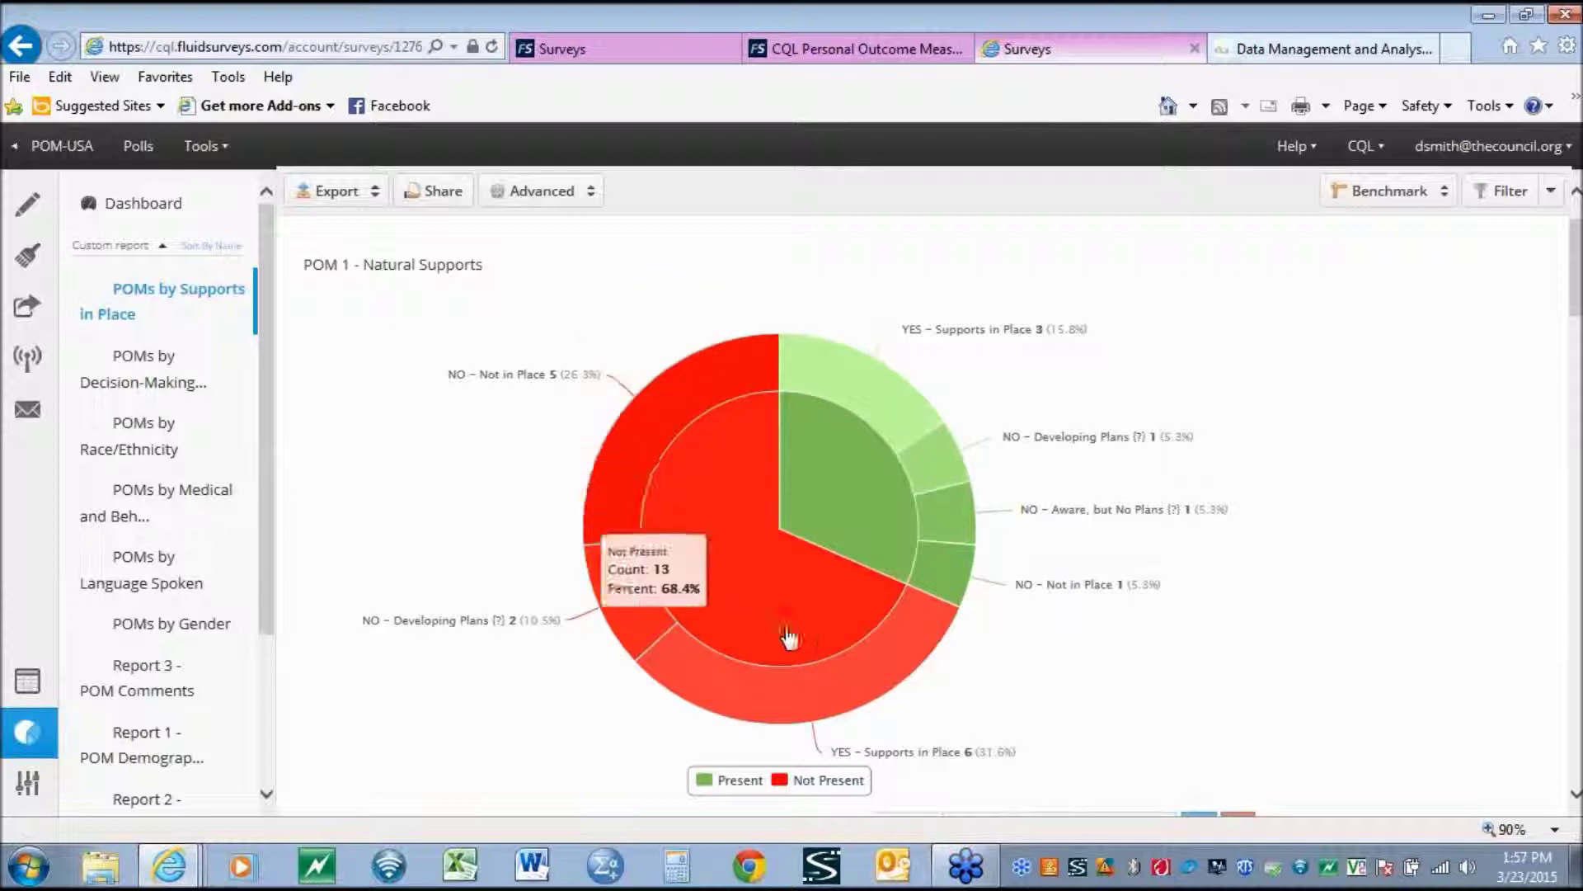
click(770, 449)
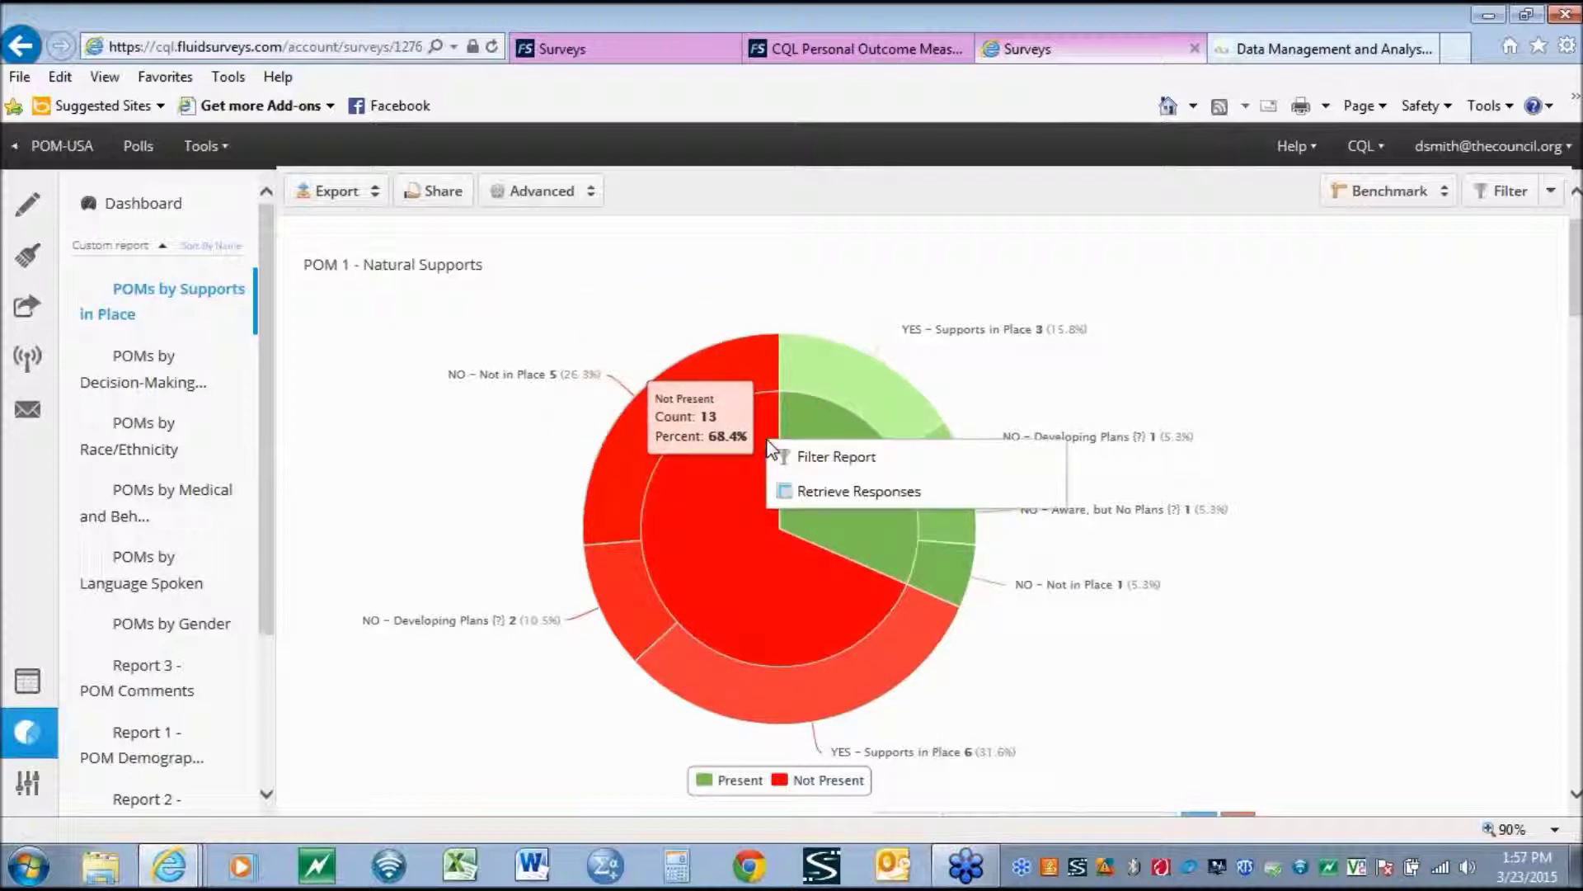
click(847, 391)
click(1021, 346)
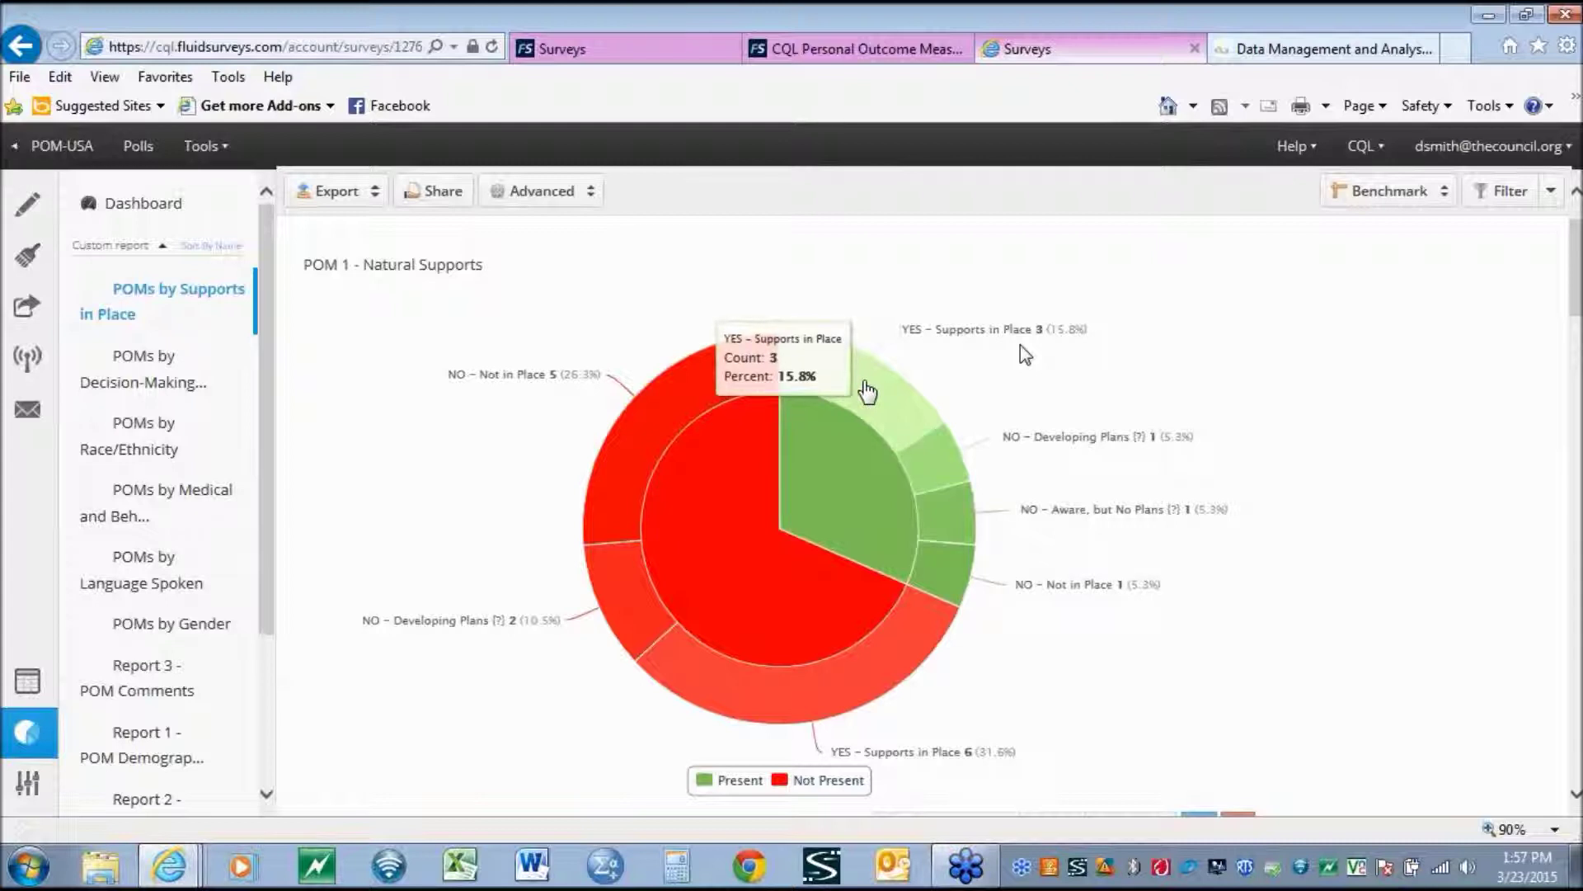
mouse_move(939, 479)
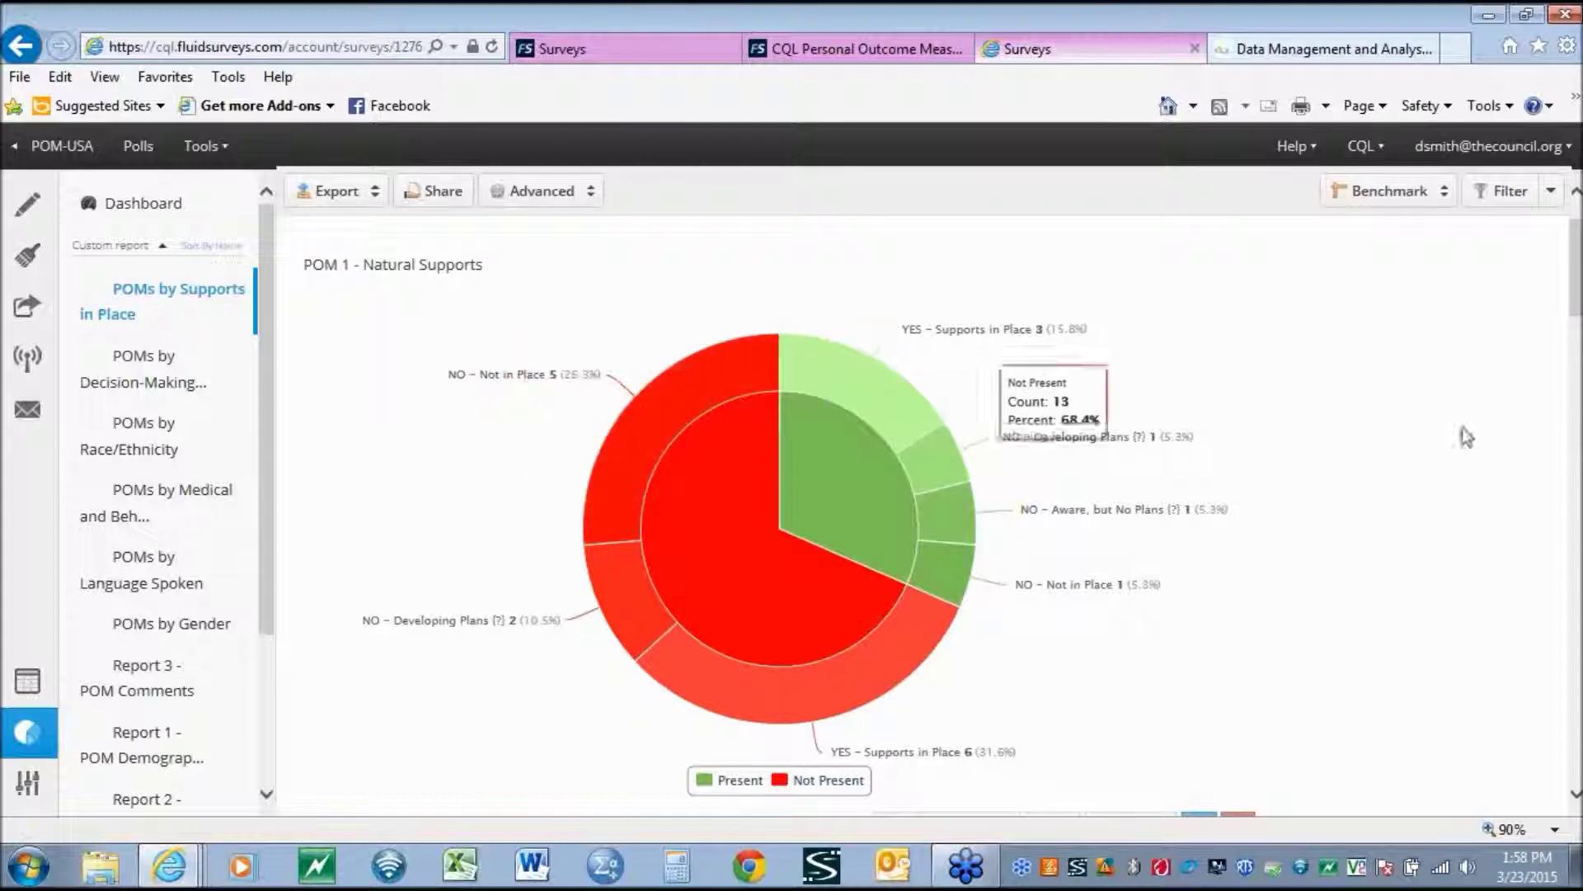
drag(1576, 305, 1575, 420)
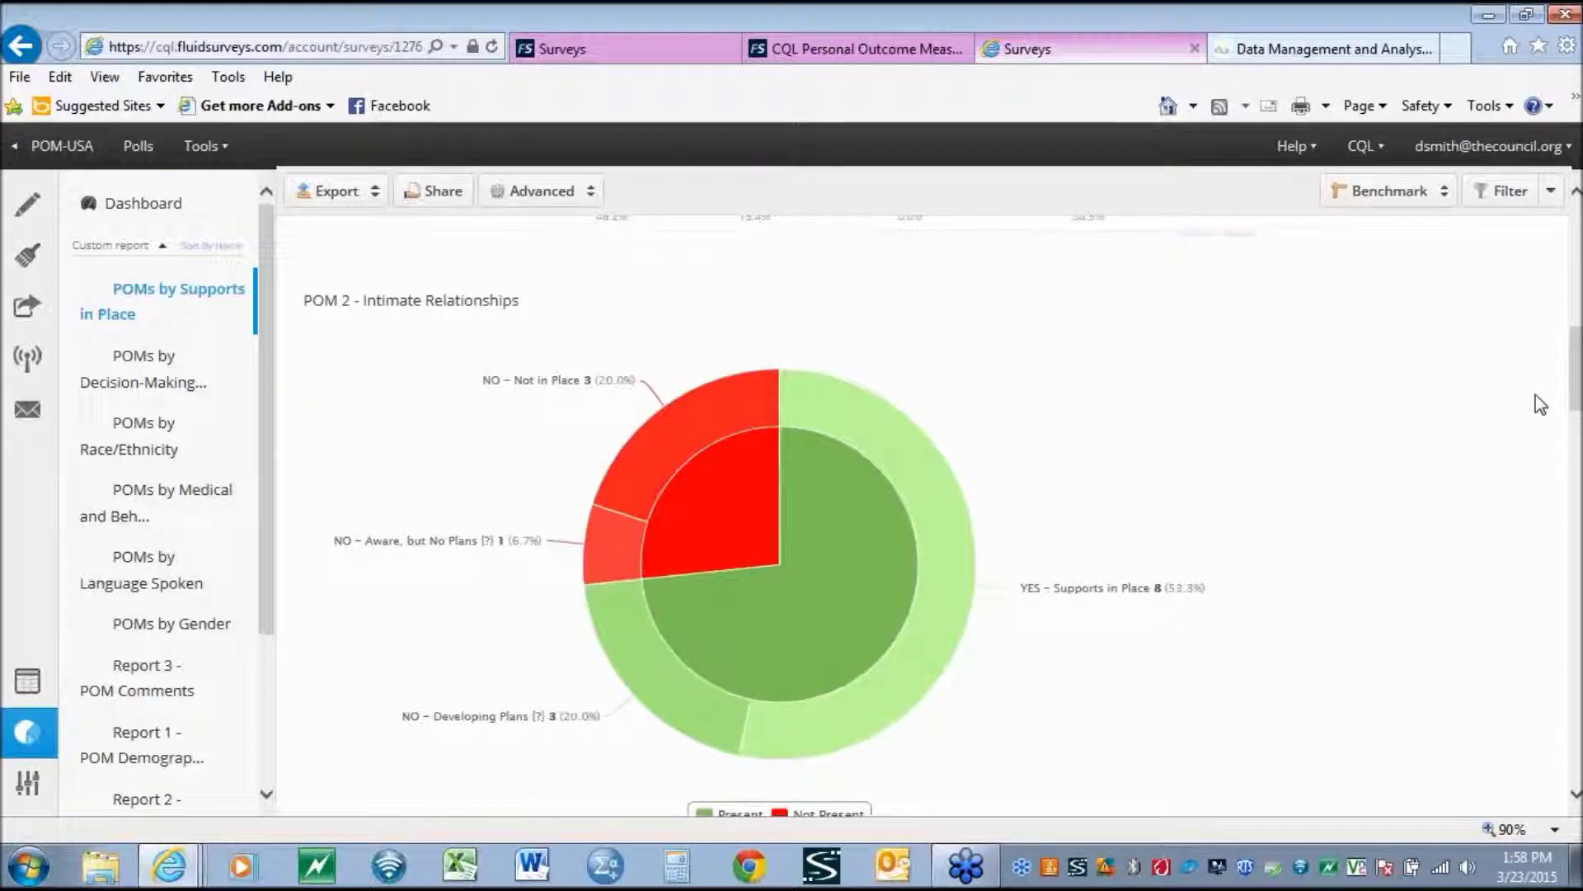
scroll(1541, 424, up, 5)
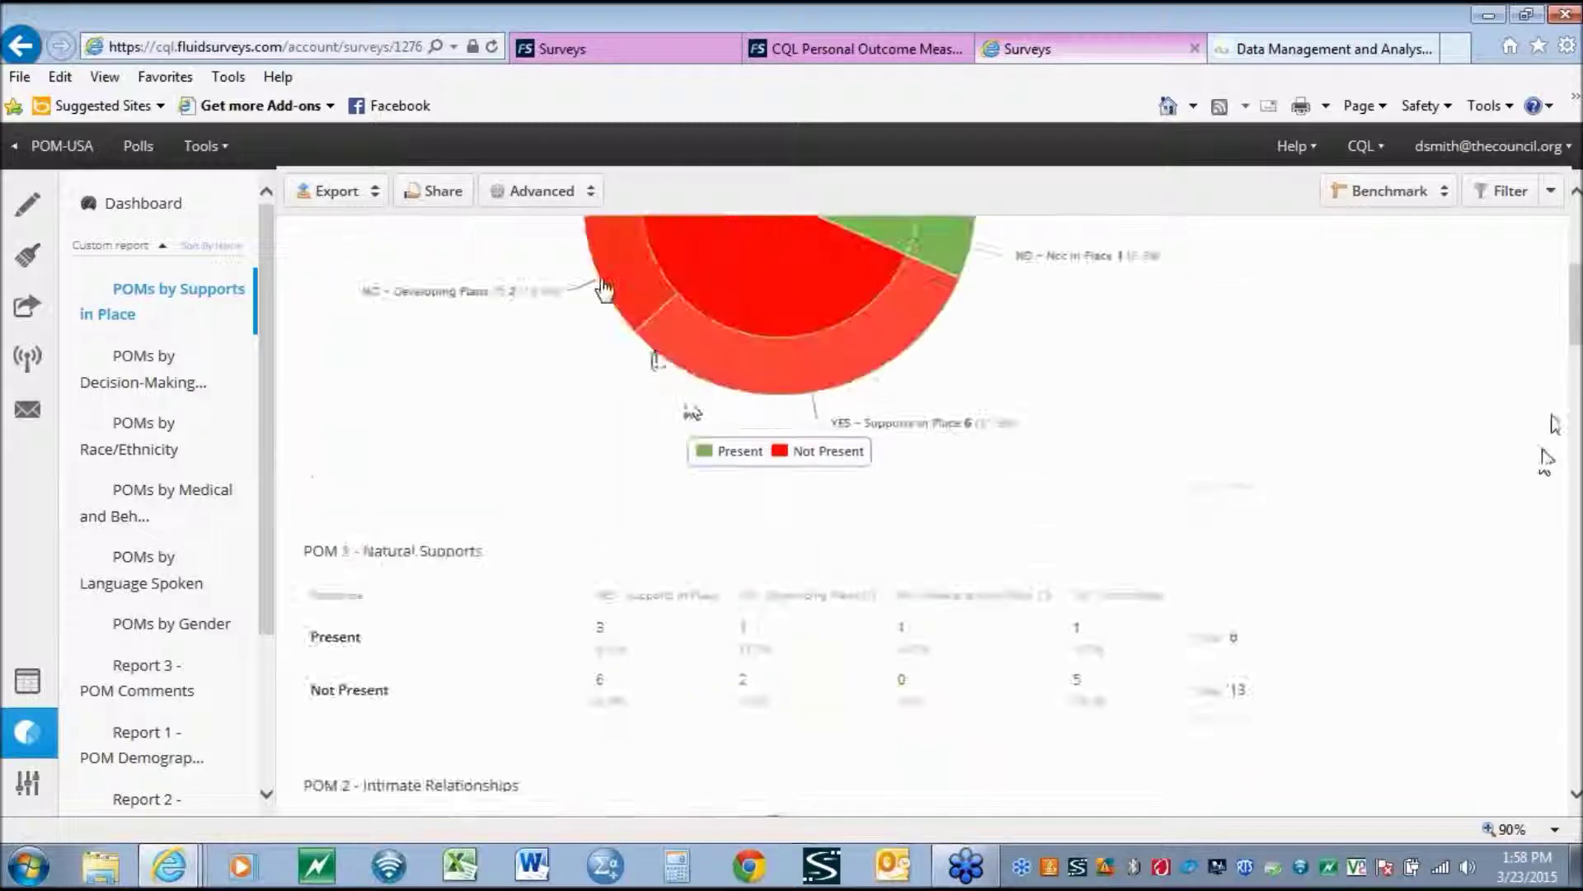
click(375, 194)
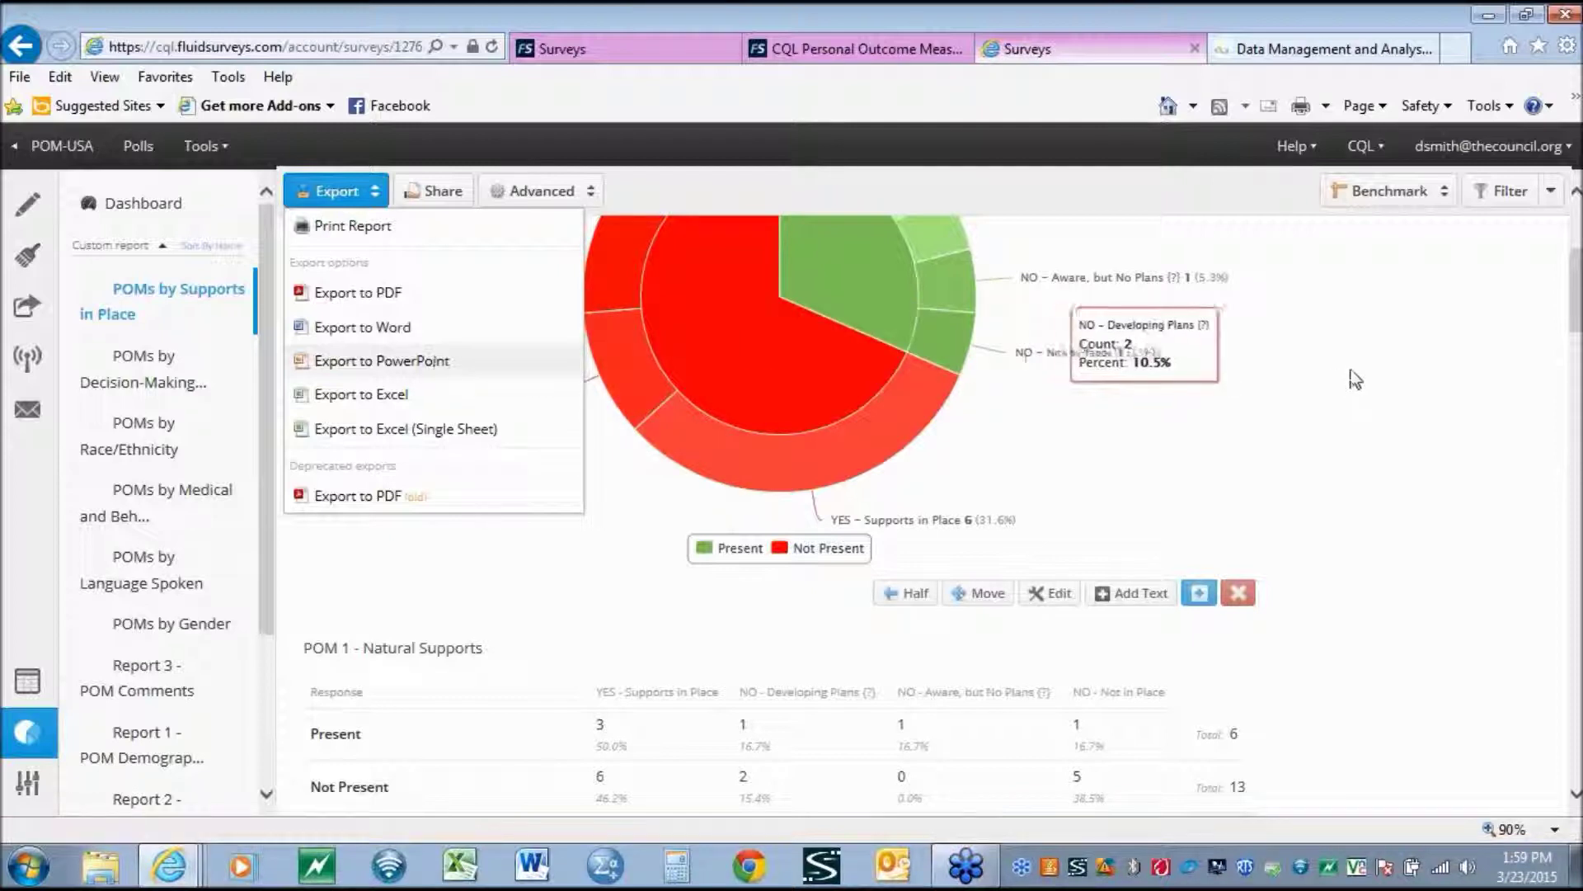
click(350, 421)
scroll(244, 511, down, 3)
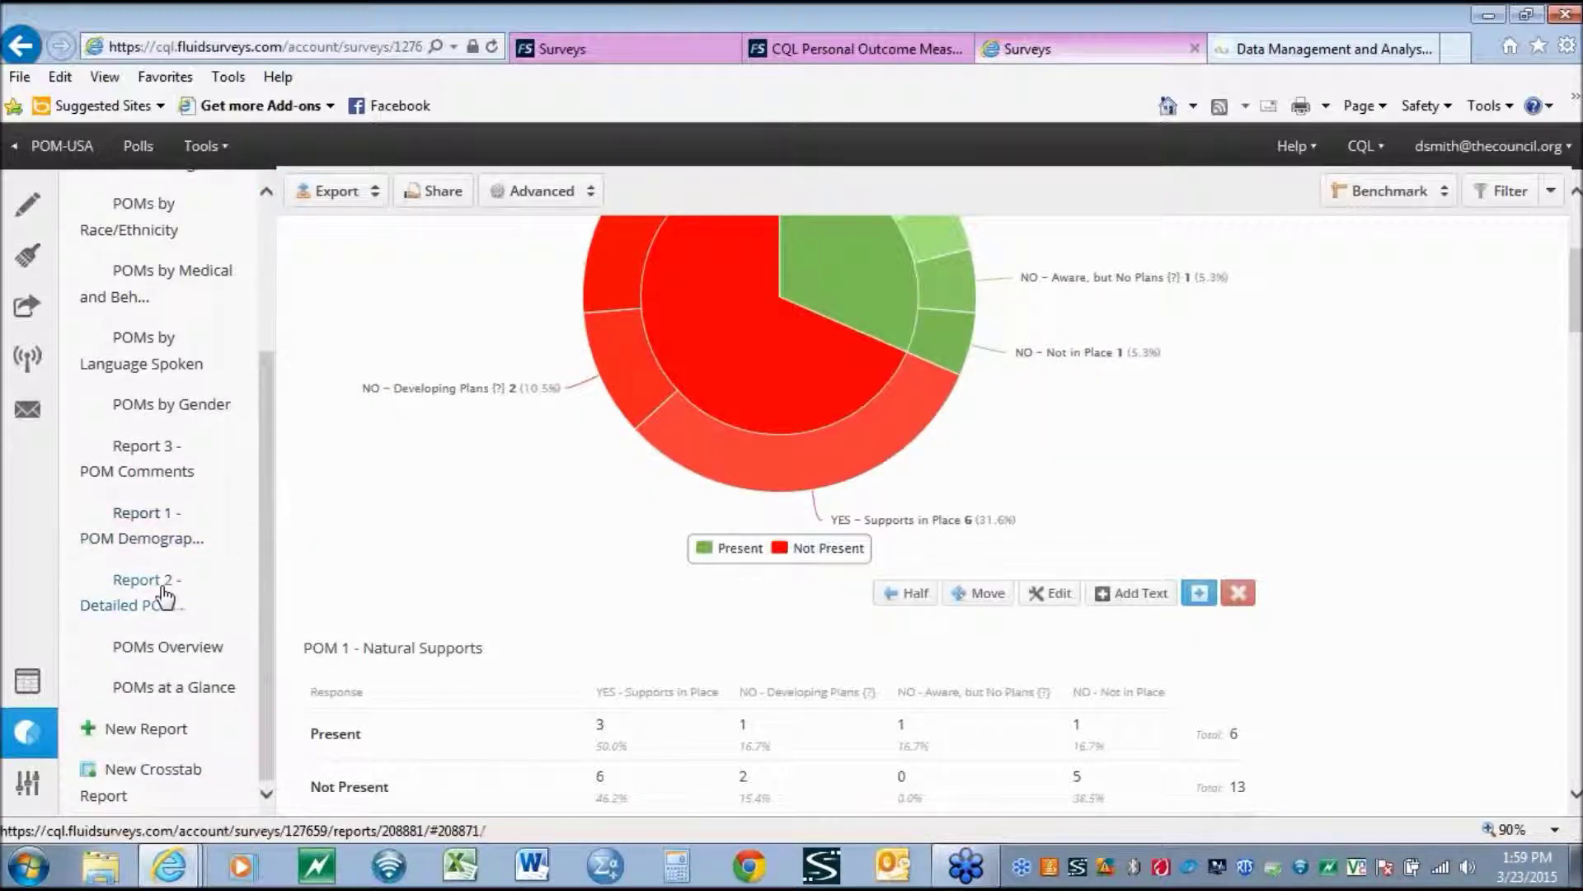
Open the POMs Overview report and look over its export options without exporting
click(176, 647)
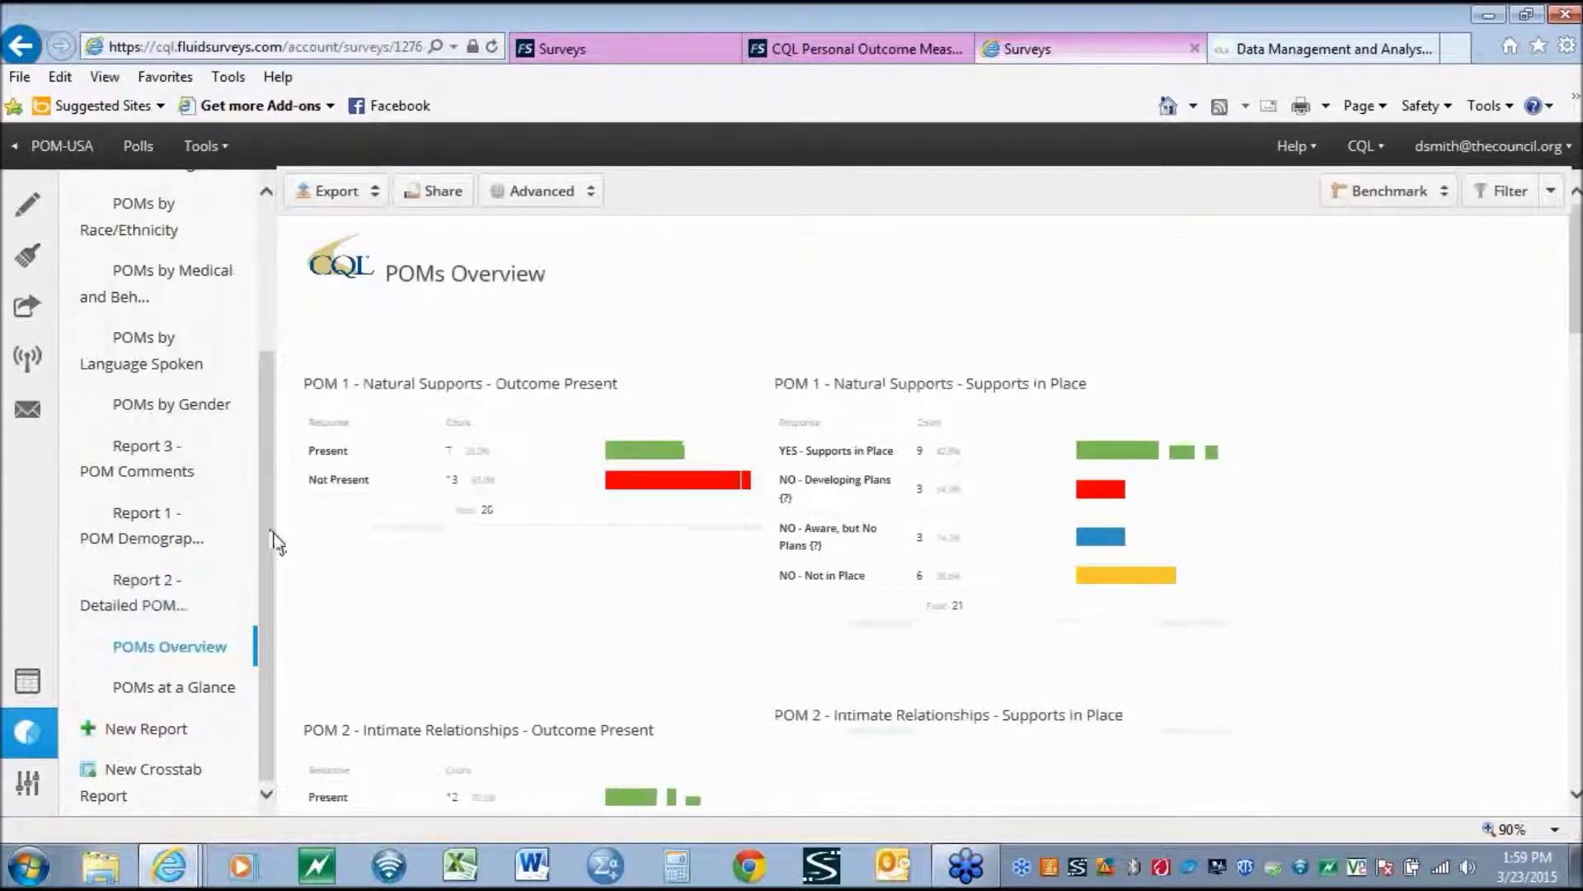
mouse_move(681, 409)
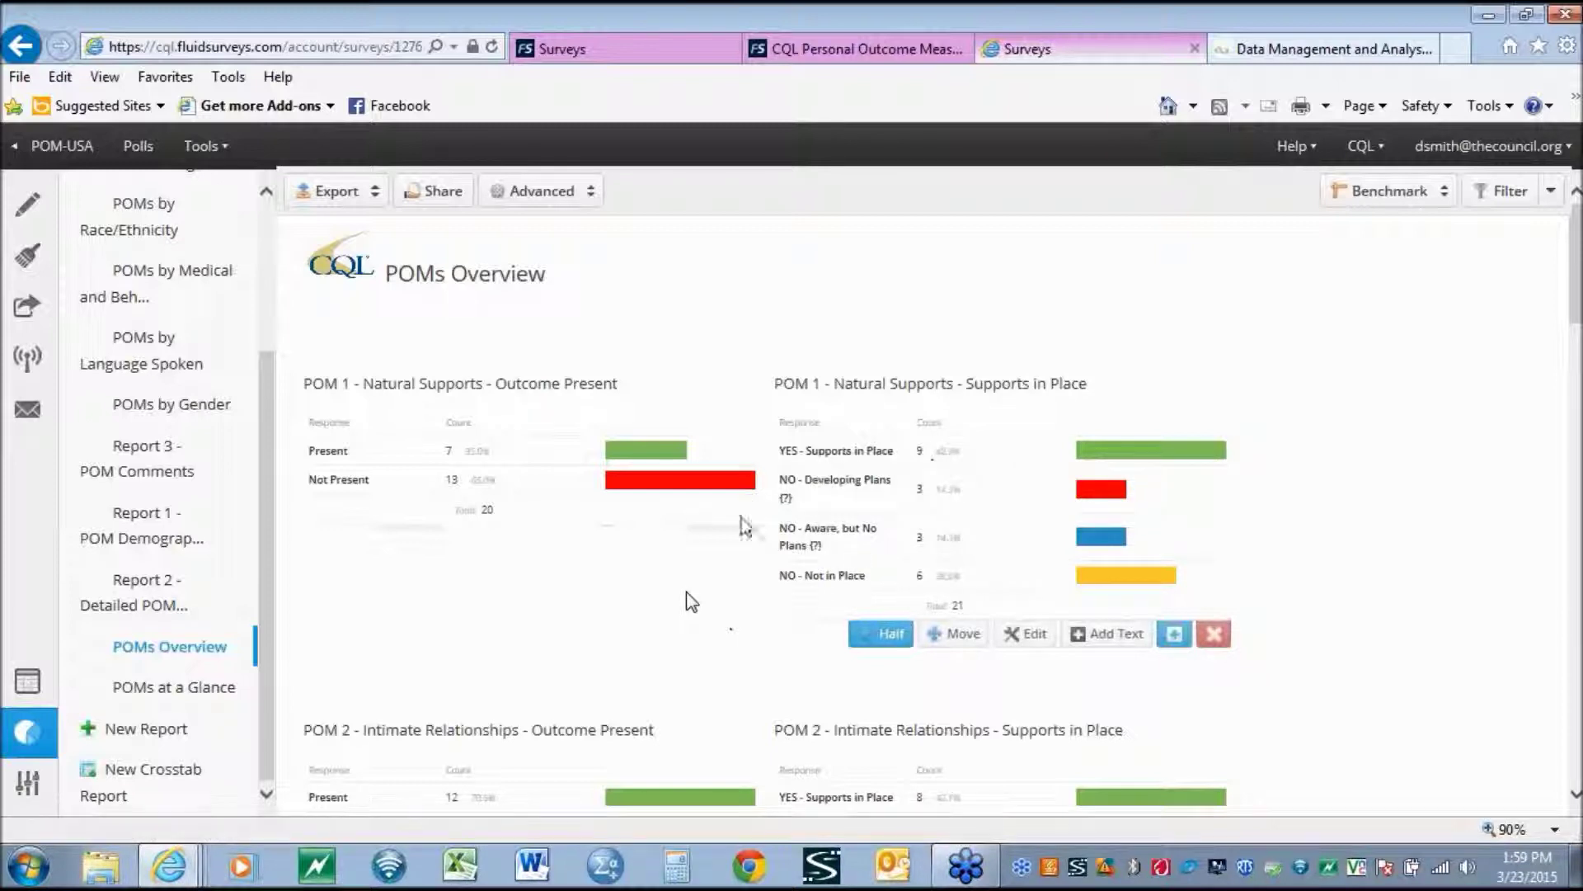
click(360, 202)
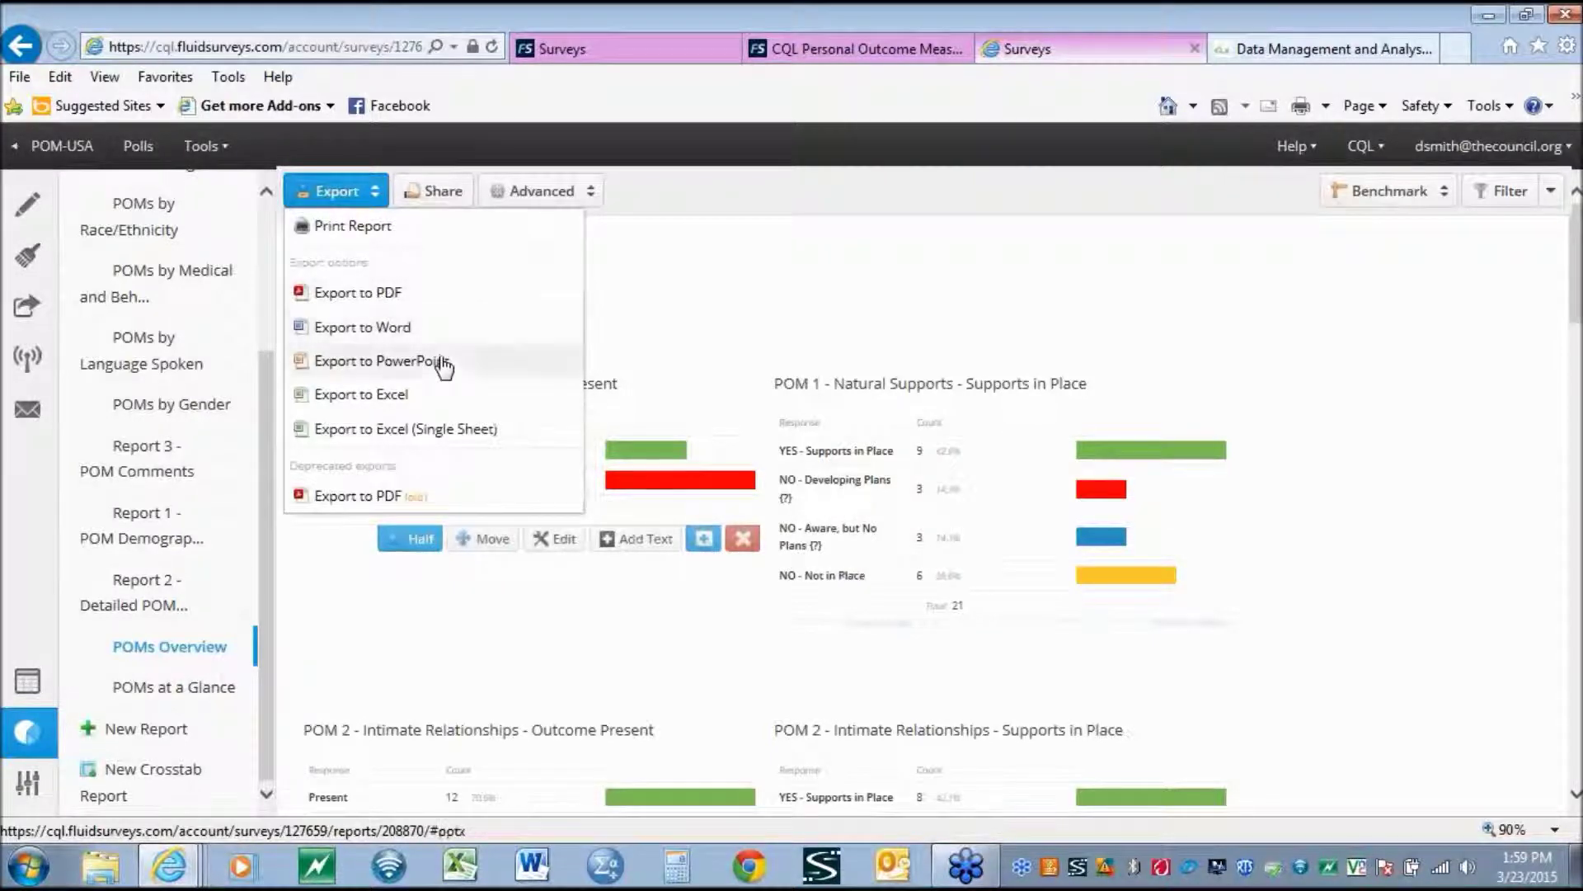
click(731, 311)
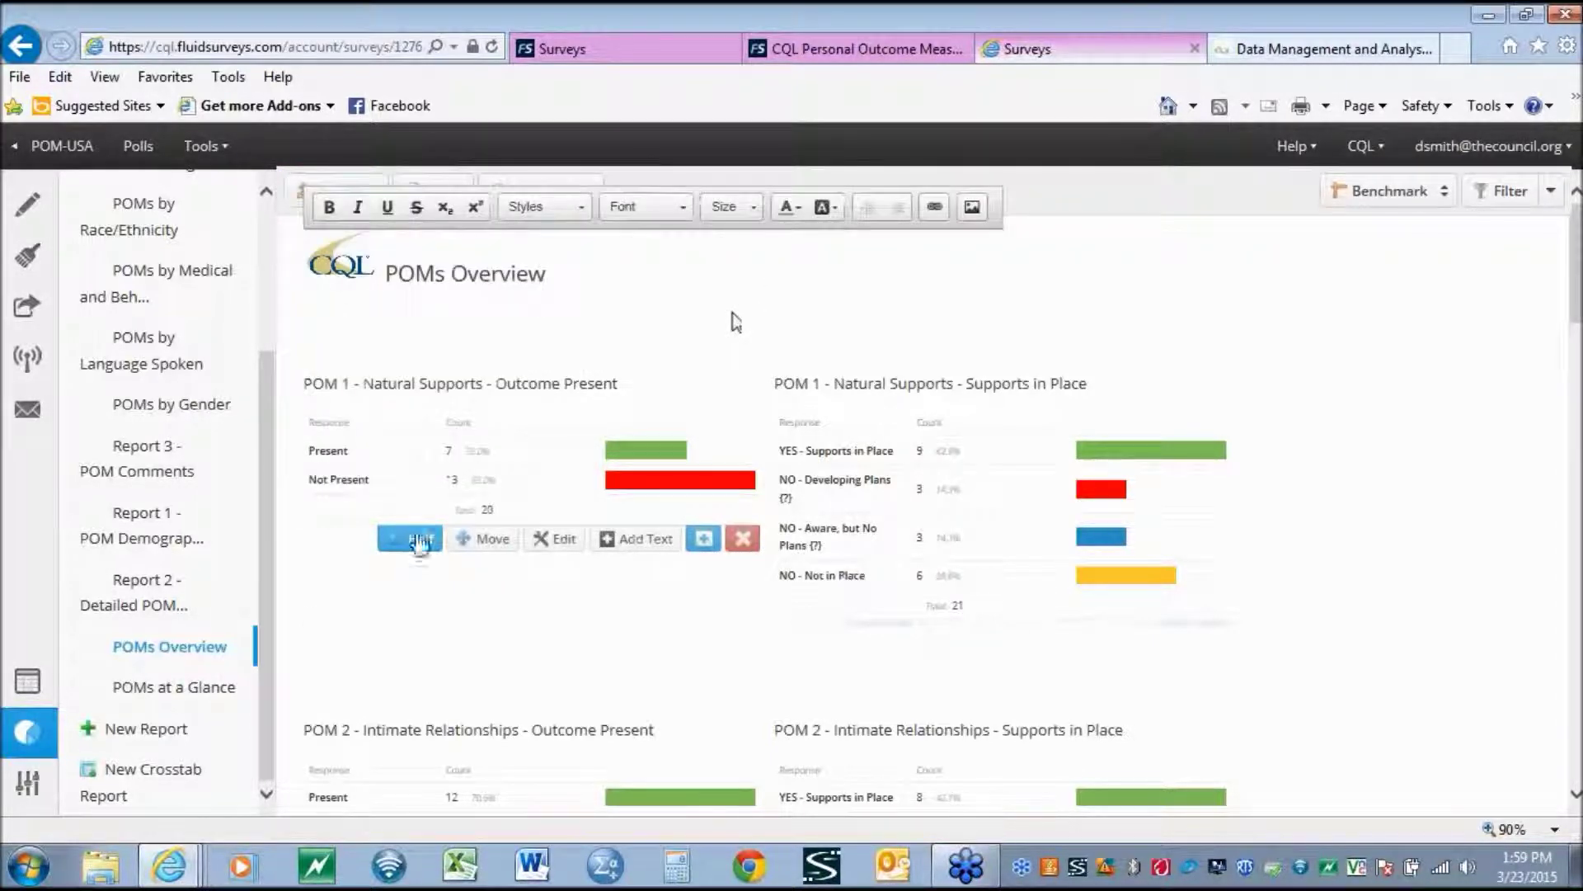
Close the report title's text editor and bring up the collected survey responses table
click(270, 643)
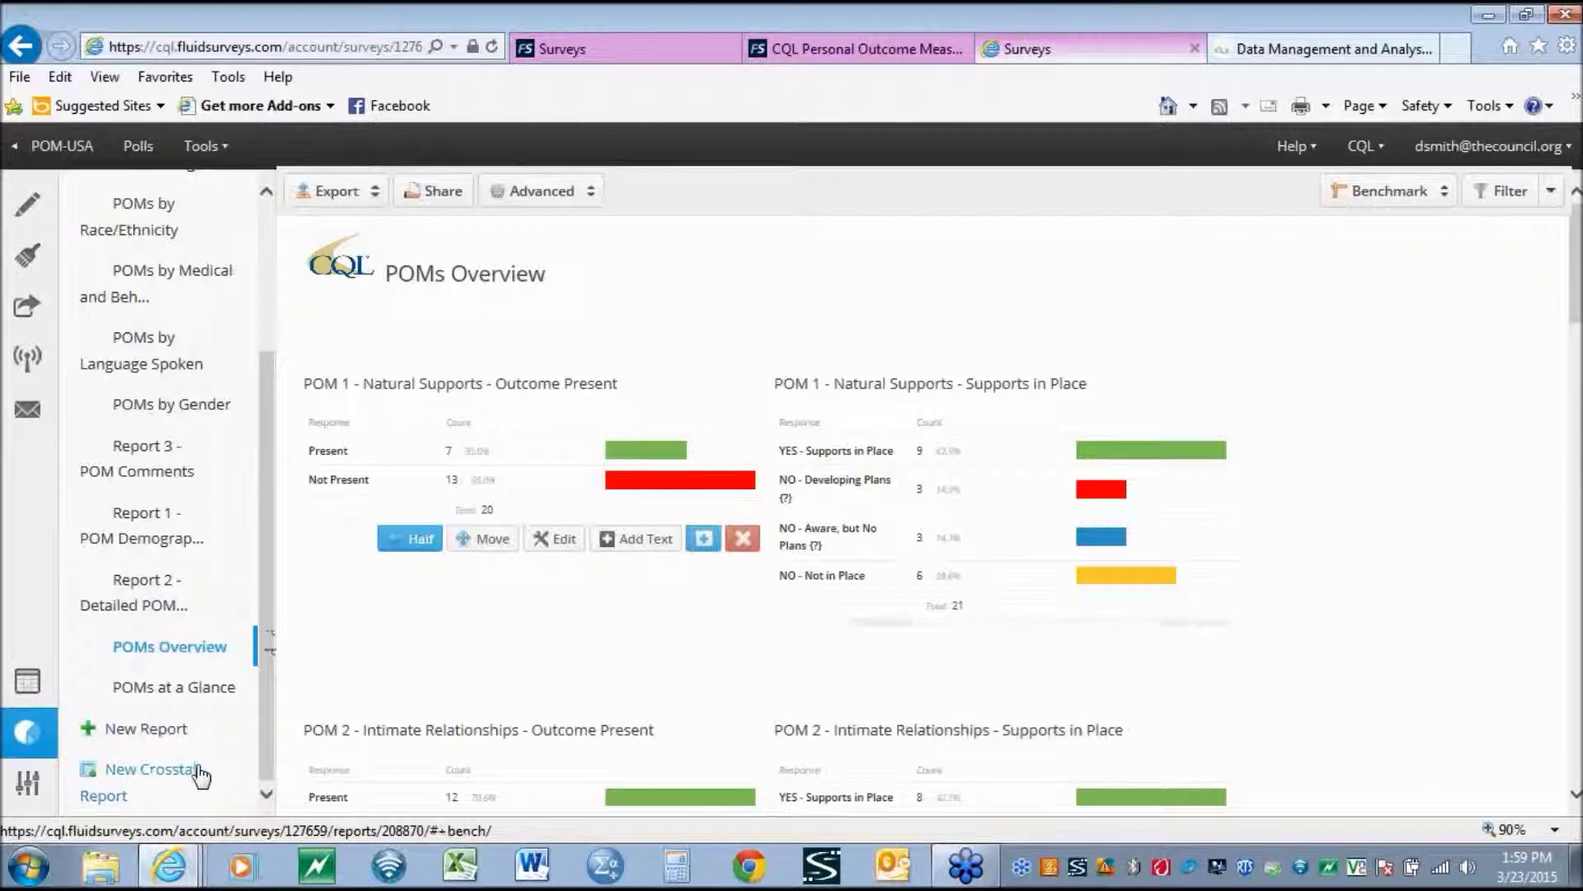
click(226, 733)
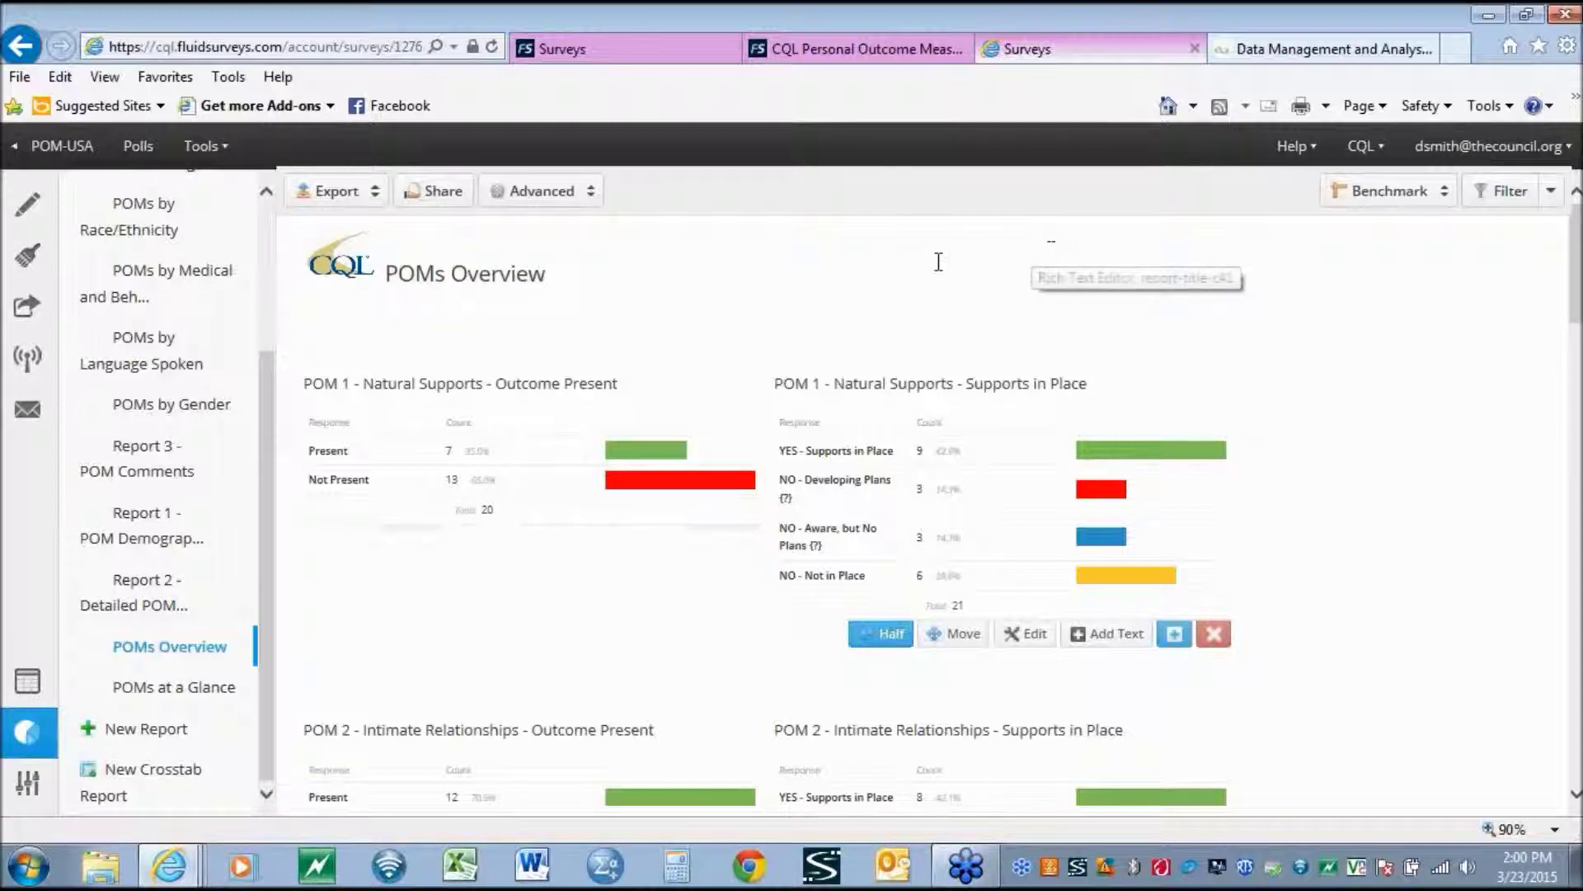
click(29, 681)
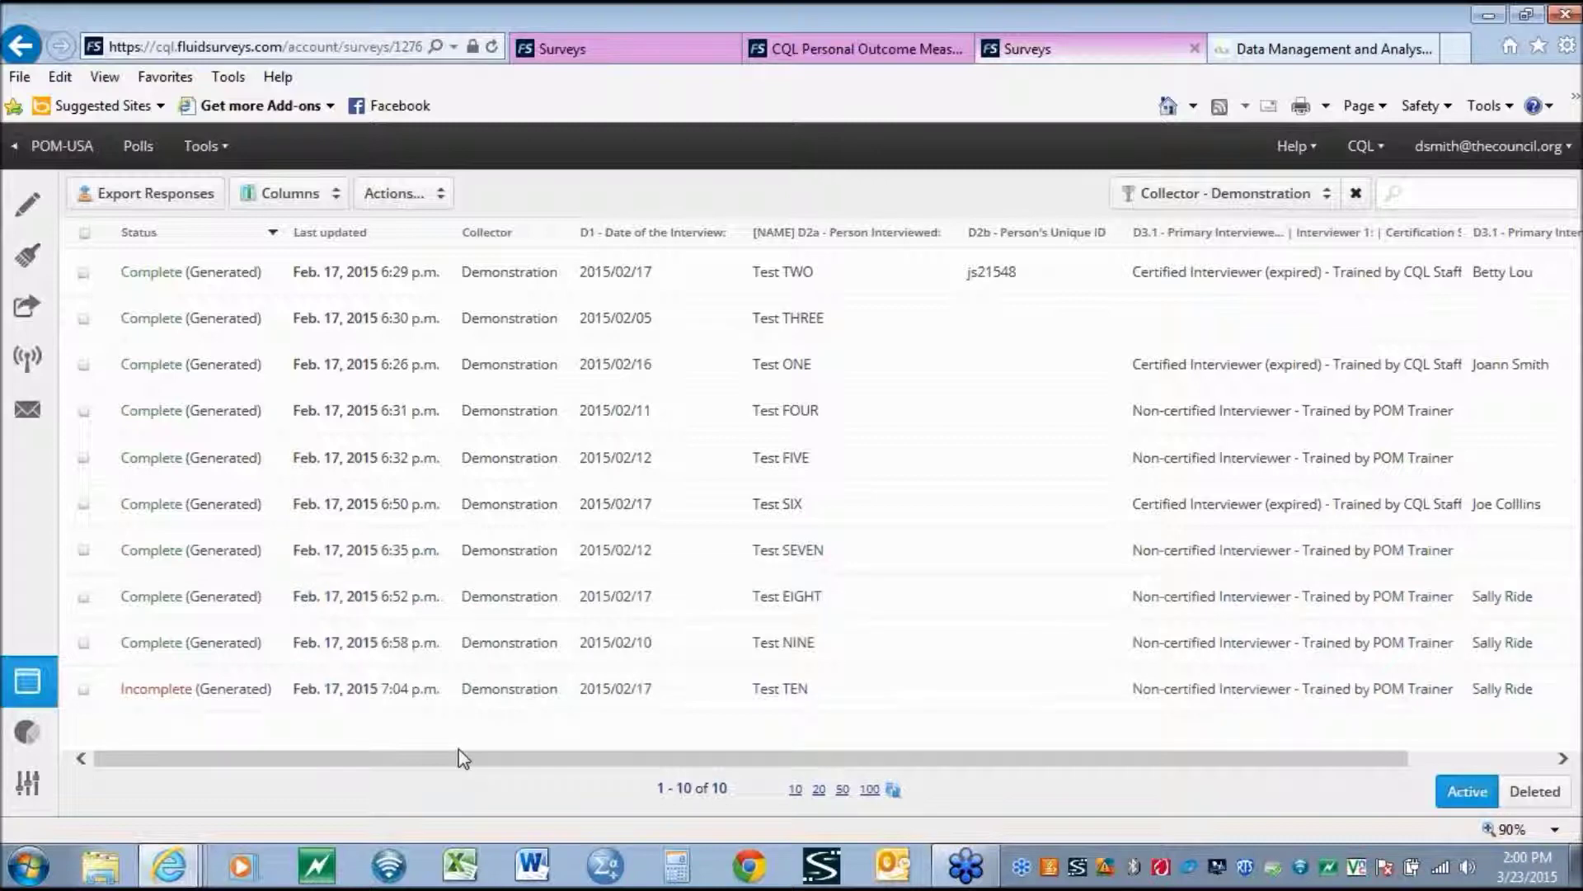
Scroll the ten-response Demonstration collector table sideways to see its columns
drag(458, 749, 399, 764)
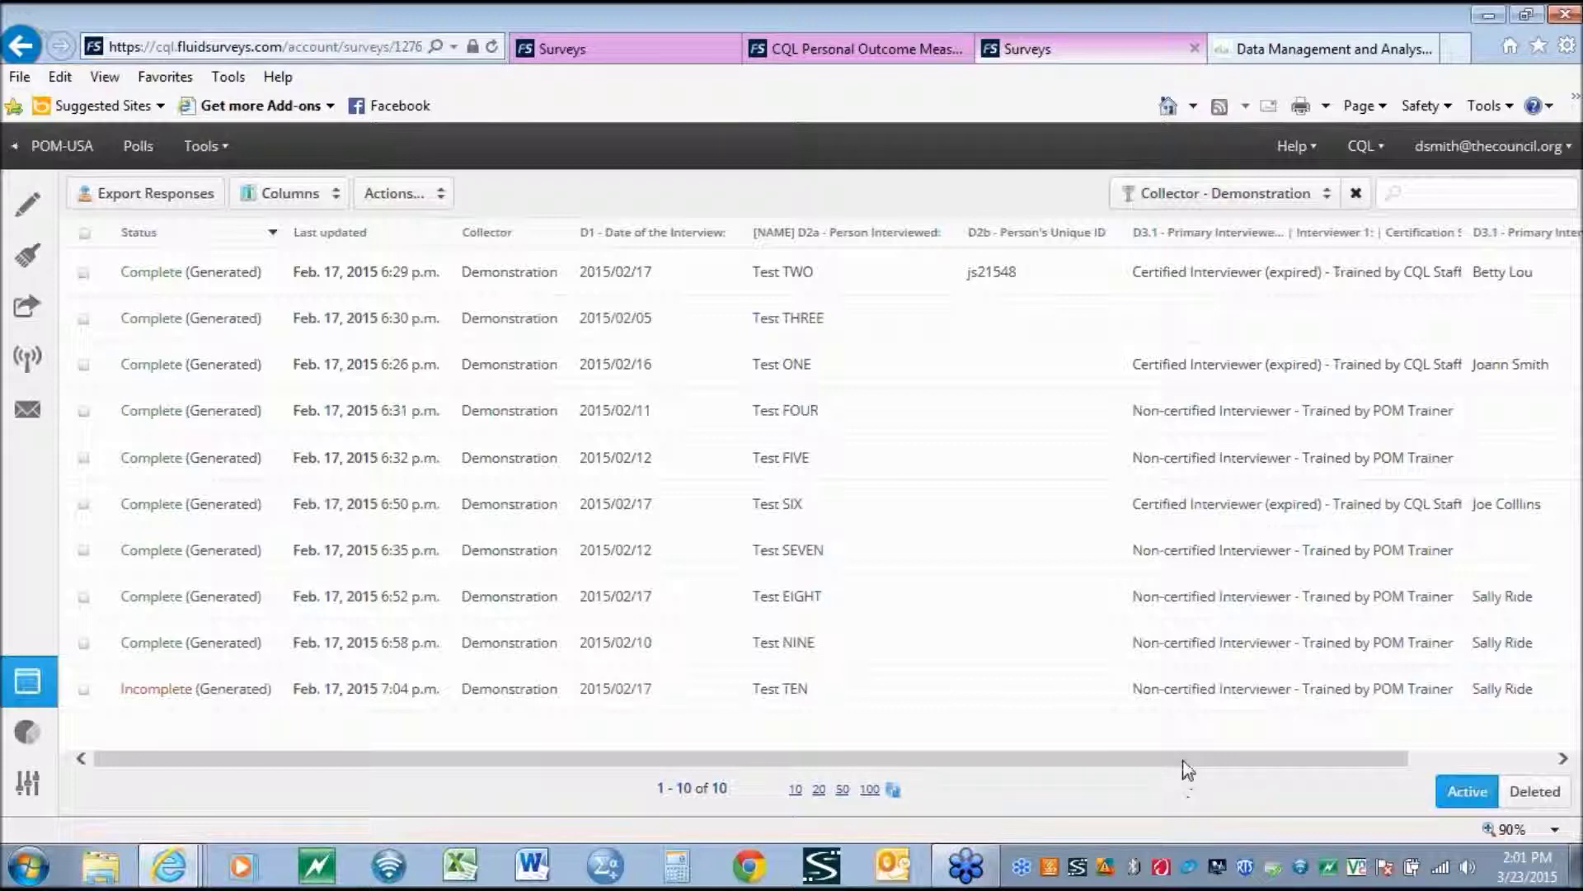
Check the response export formats (CSV, SPSS) without exporting, then switch to CQL's Data Management page
click(126, 194)
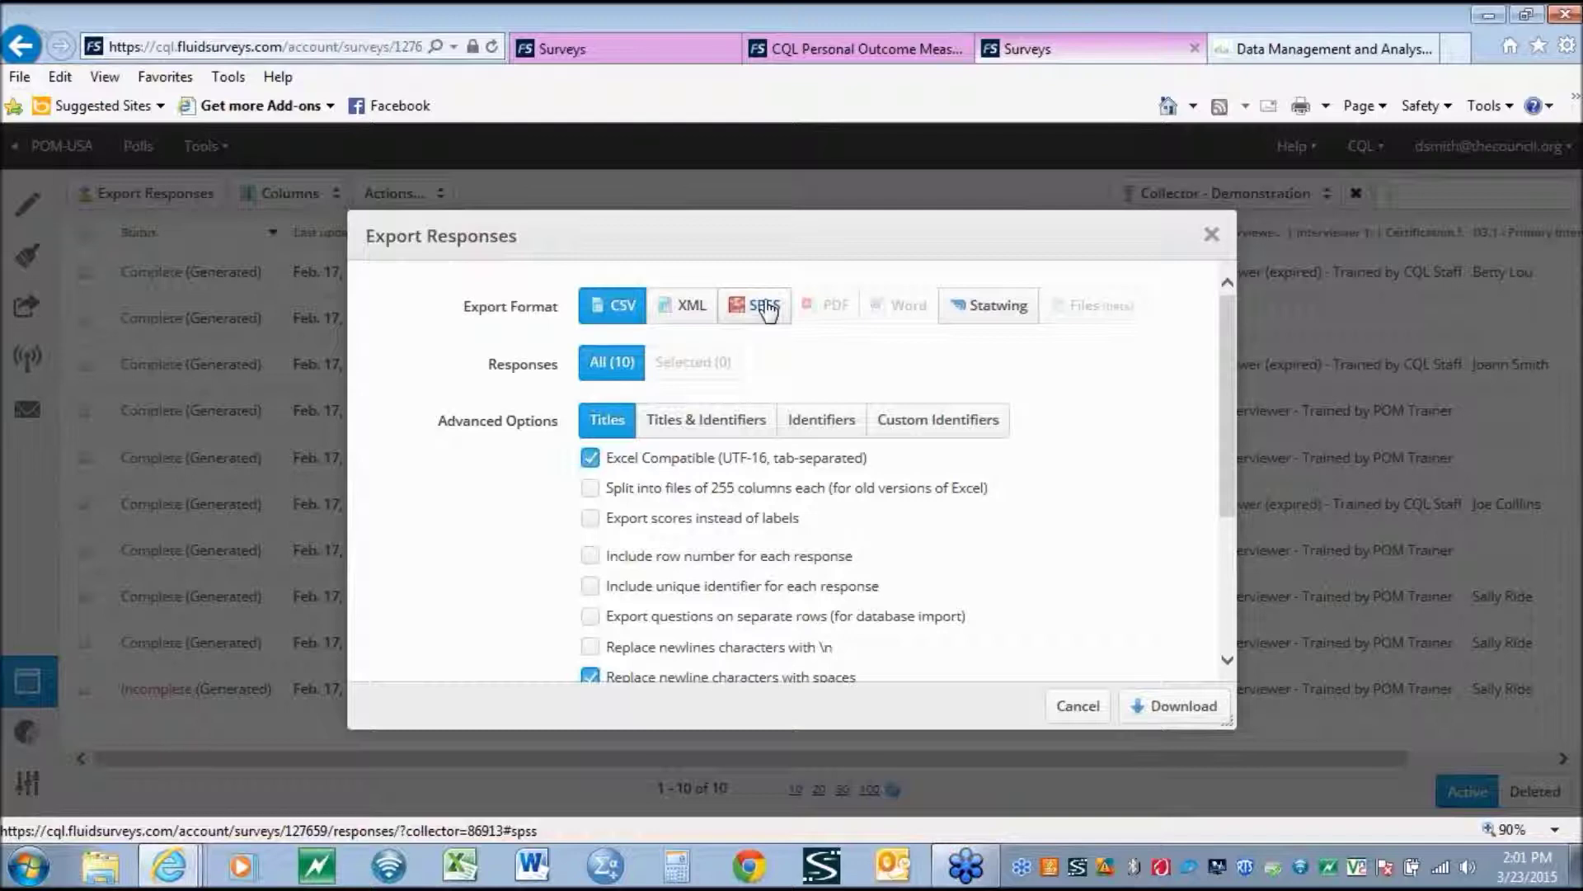
click(1207, 238)
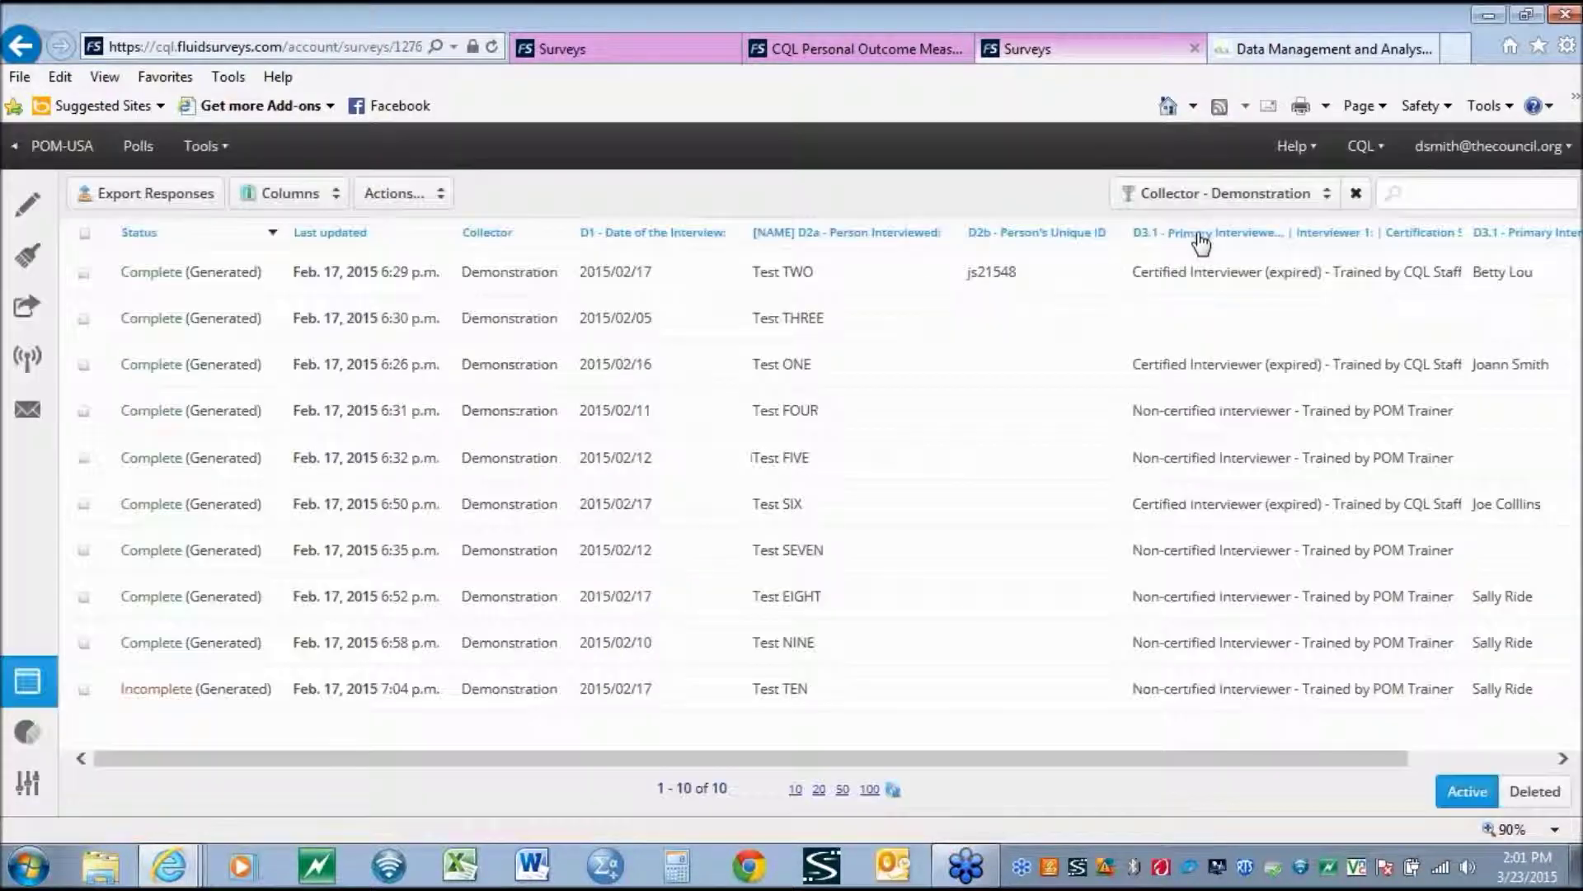
click(1314, 54)
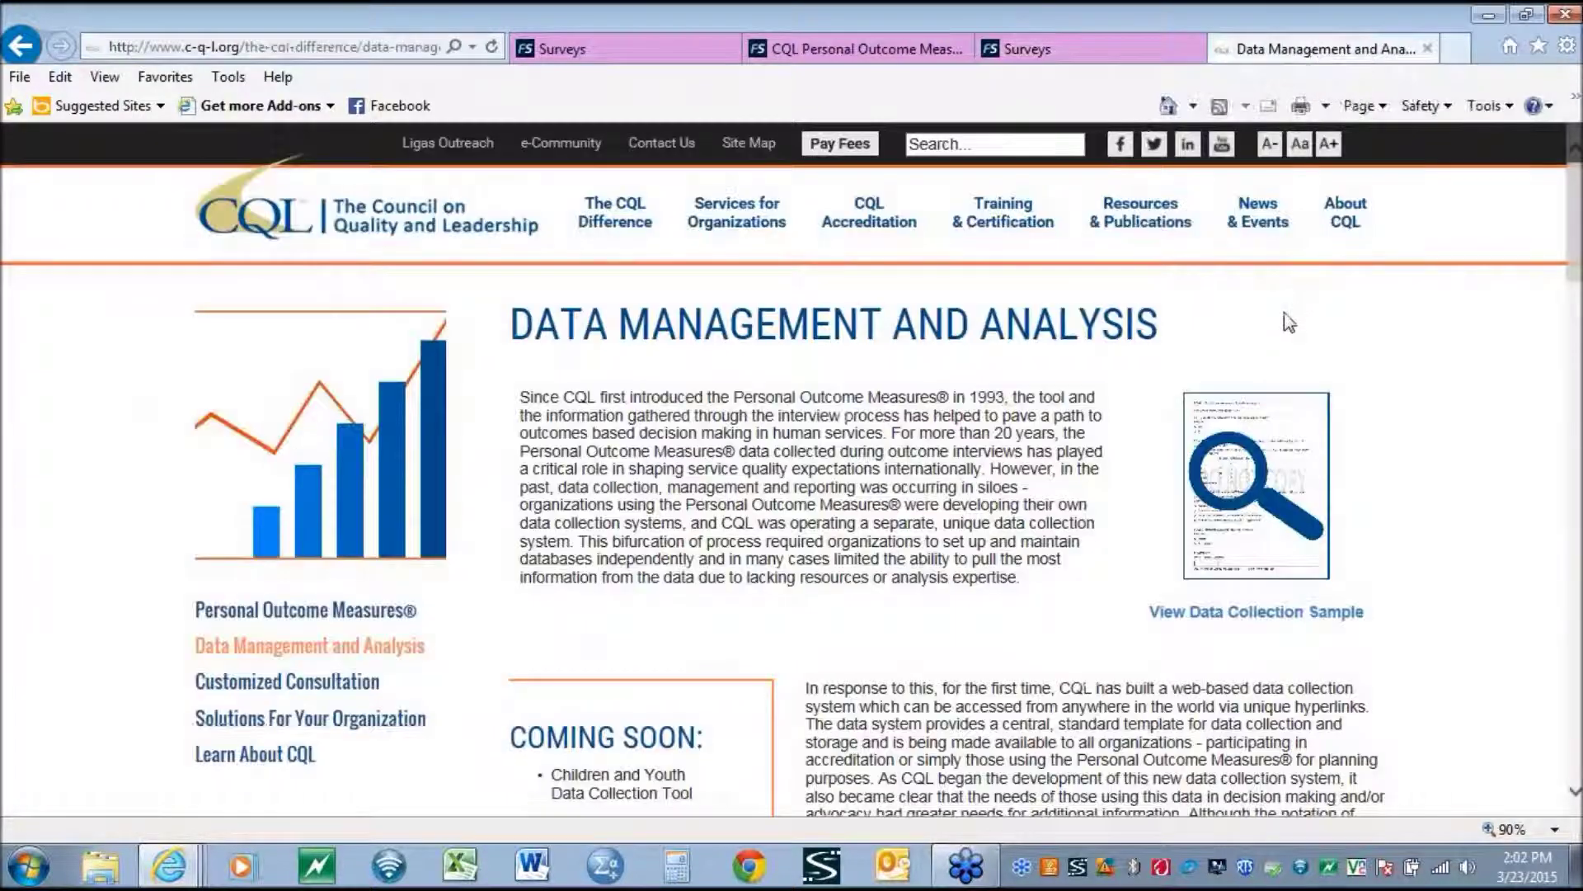
Scroll down the Data Management and Analysis page past the Basic Level to the Premium Level
scroll(1280, 330, down, 15)
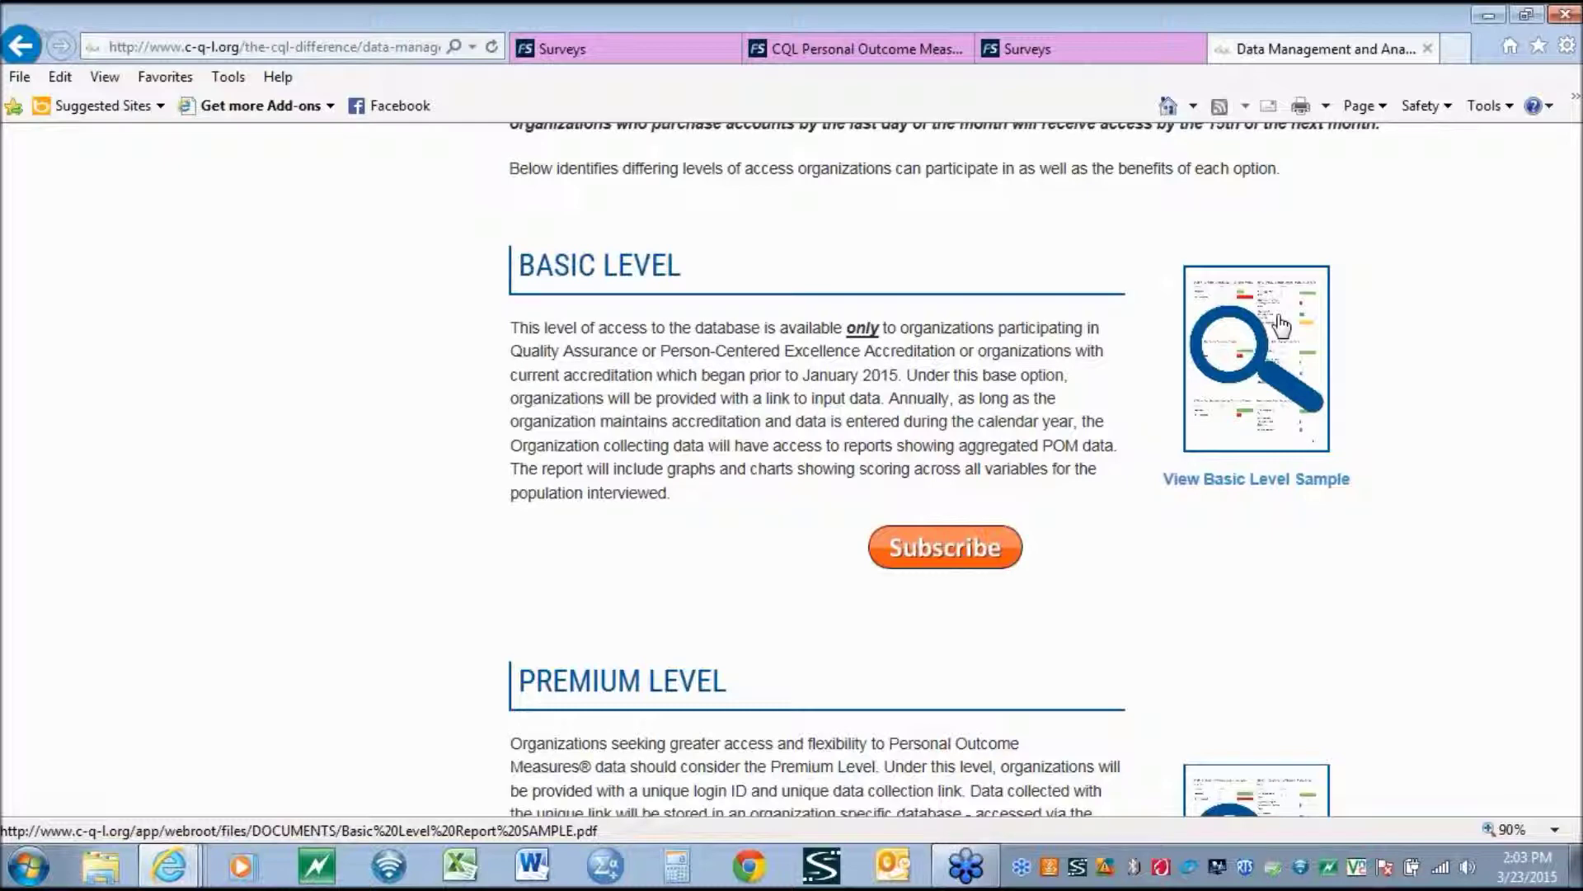
scroll(1392, 429, down, 5)
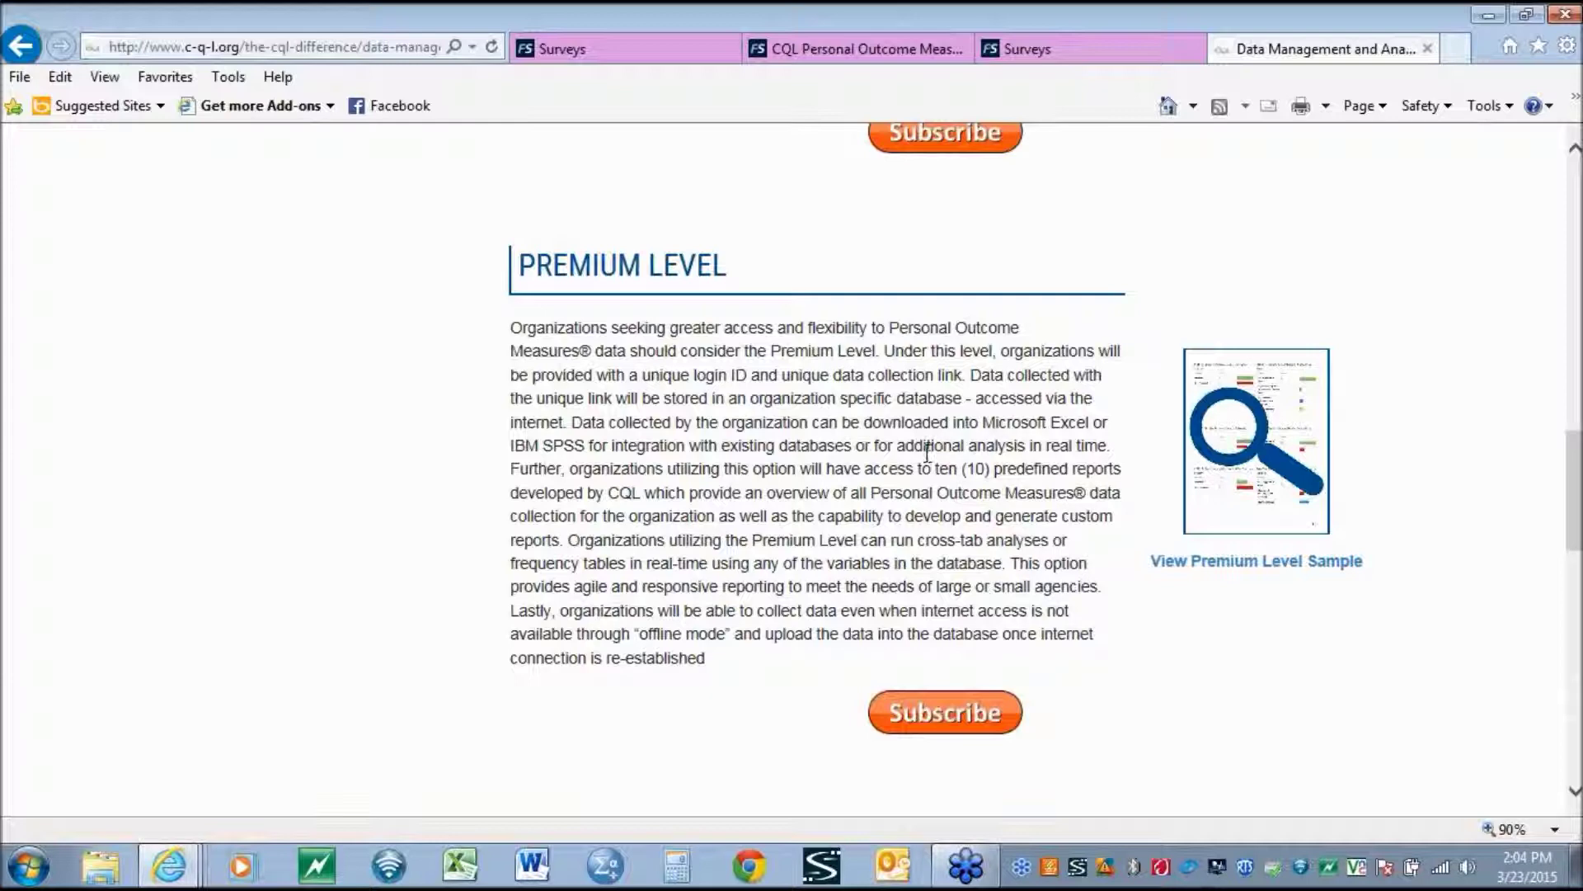
Scroll further down to the Enterprise Level section and the Download Online Data Tool Flyer link
scroll(930, 456, down, 1)
scroll(930, 456, down, 5)
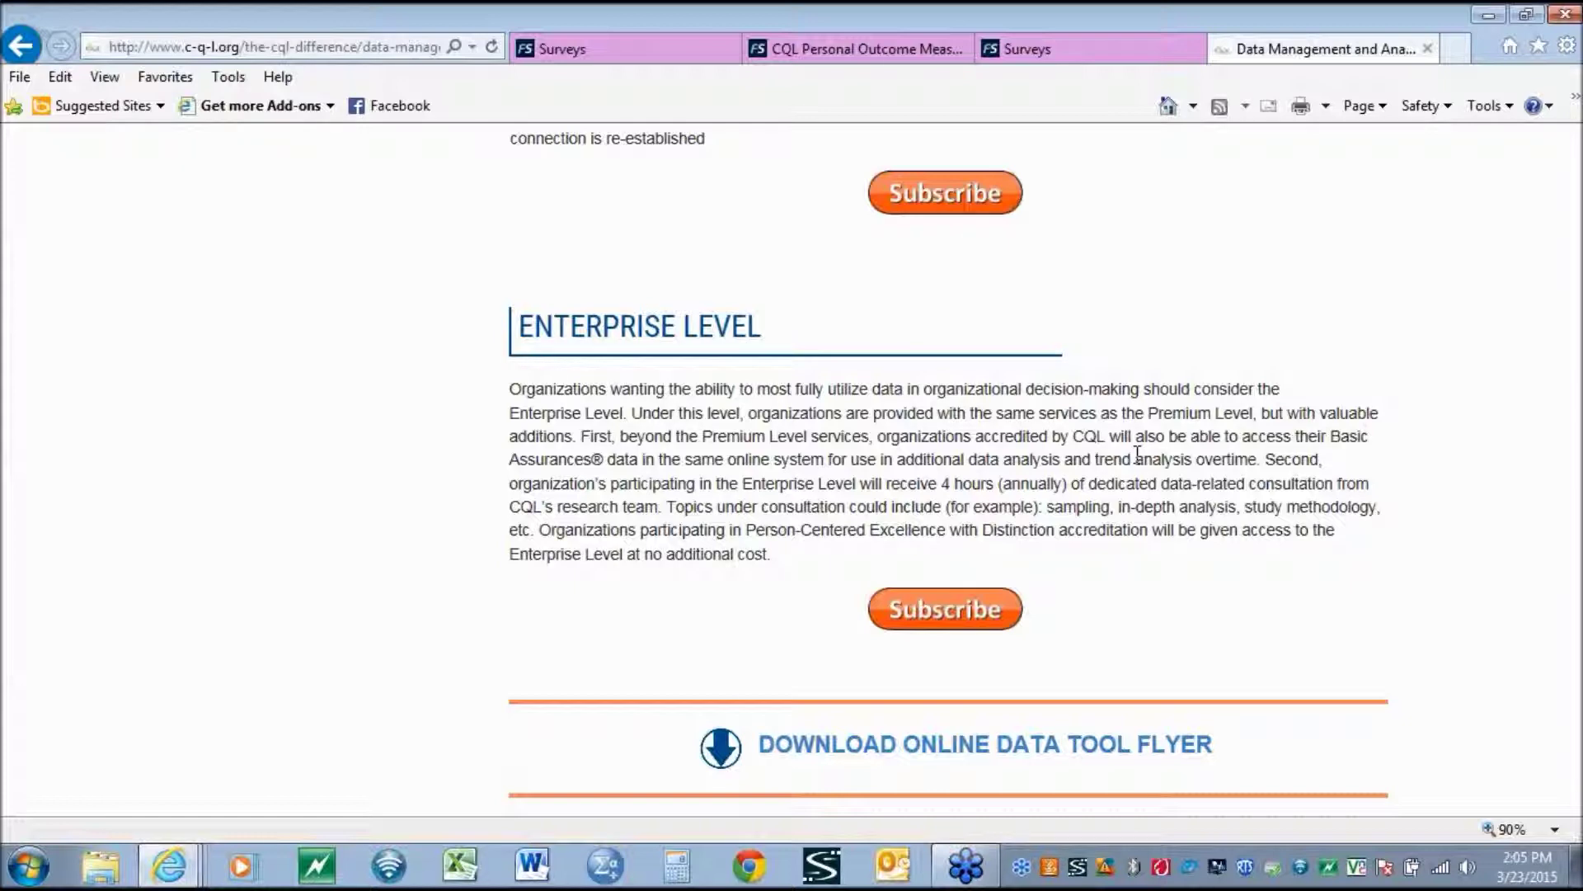
Scroll the Data Management page up and down, revisiting the Premium Level and the January 5, 2015 notice
scroll(1195, 445, up, 10)
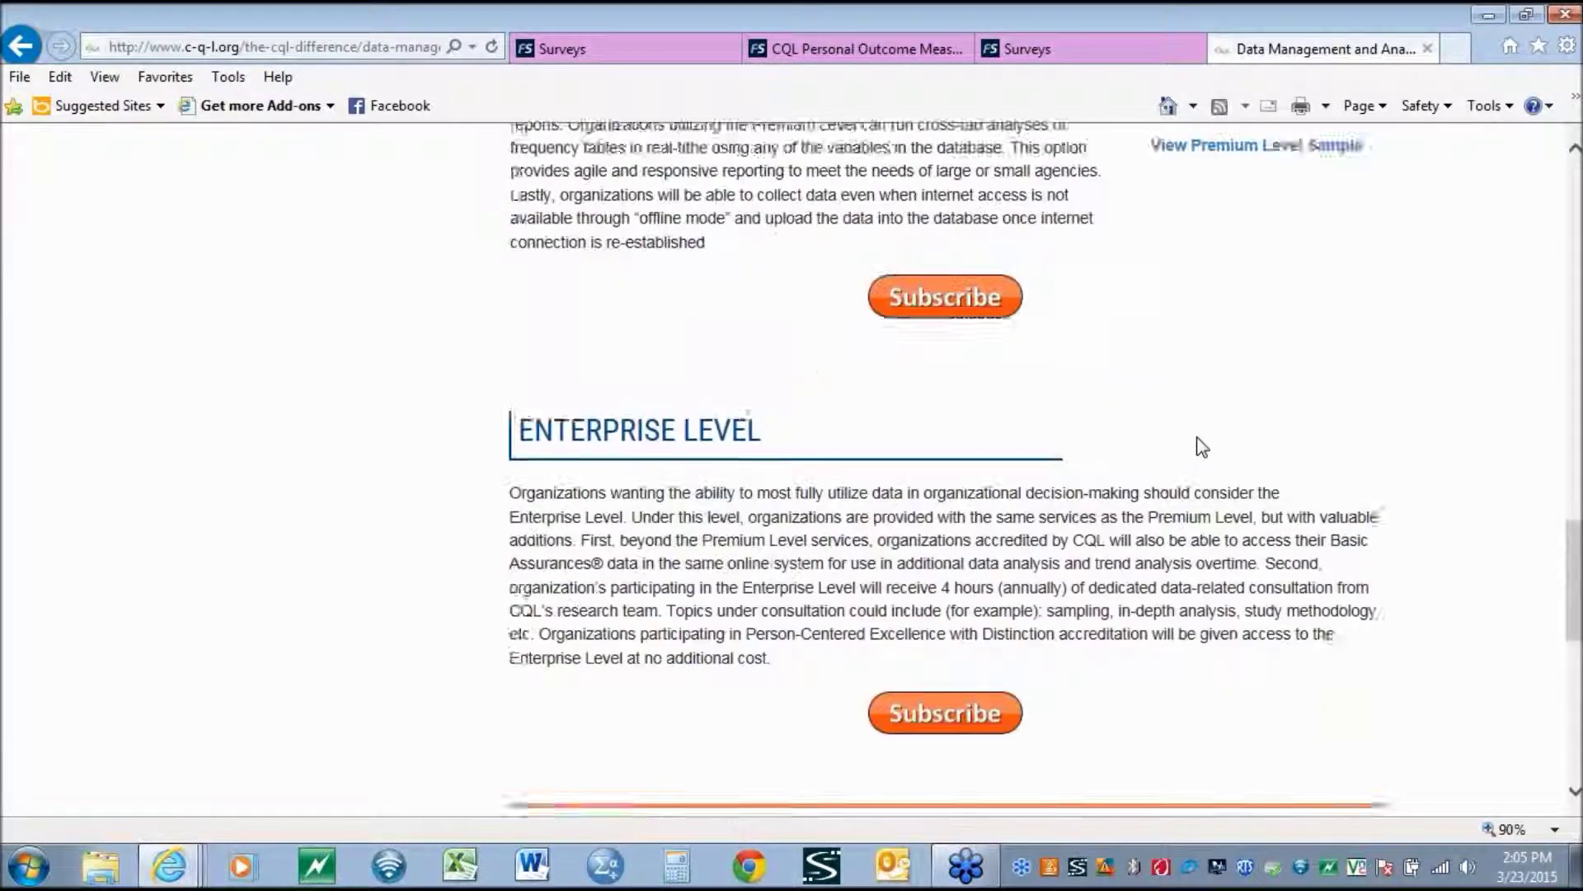
scroll(1202, 444, up, 4)
scroll(1201, 444, down, 3)
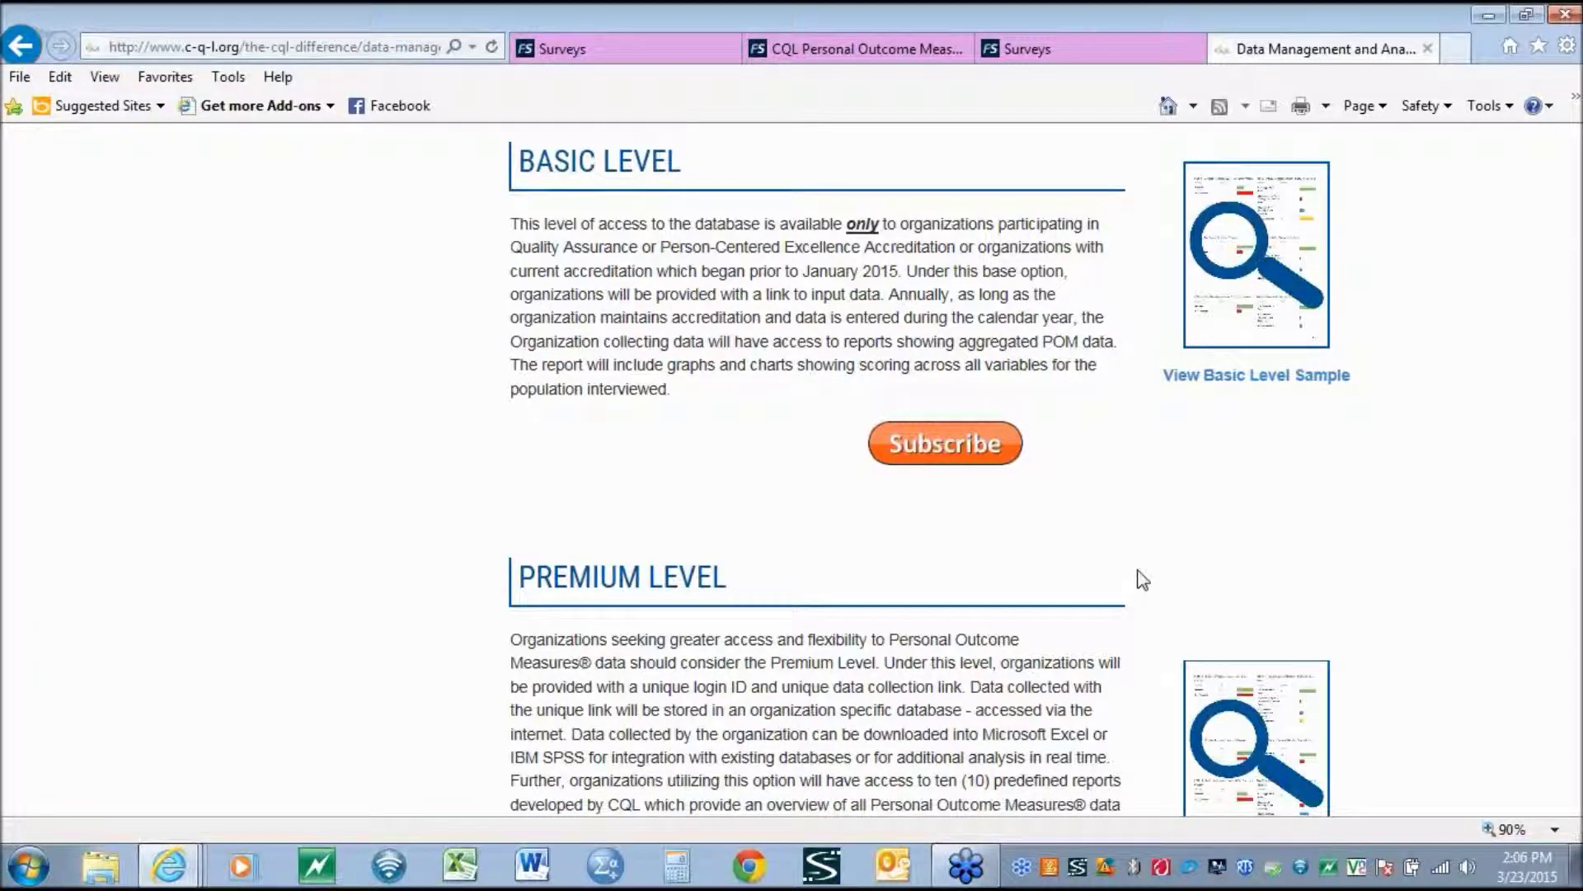
scroll(1171, 573, up, 4)
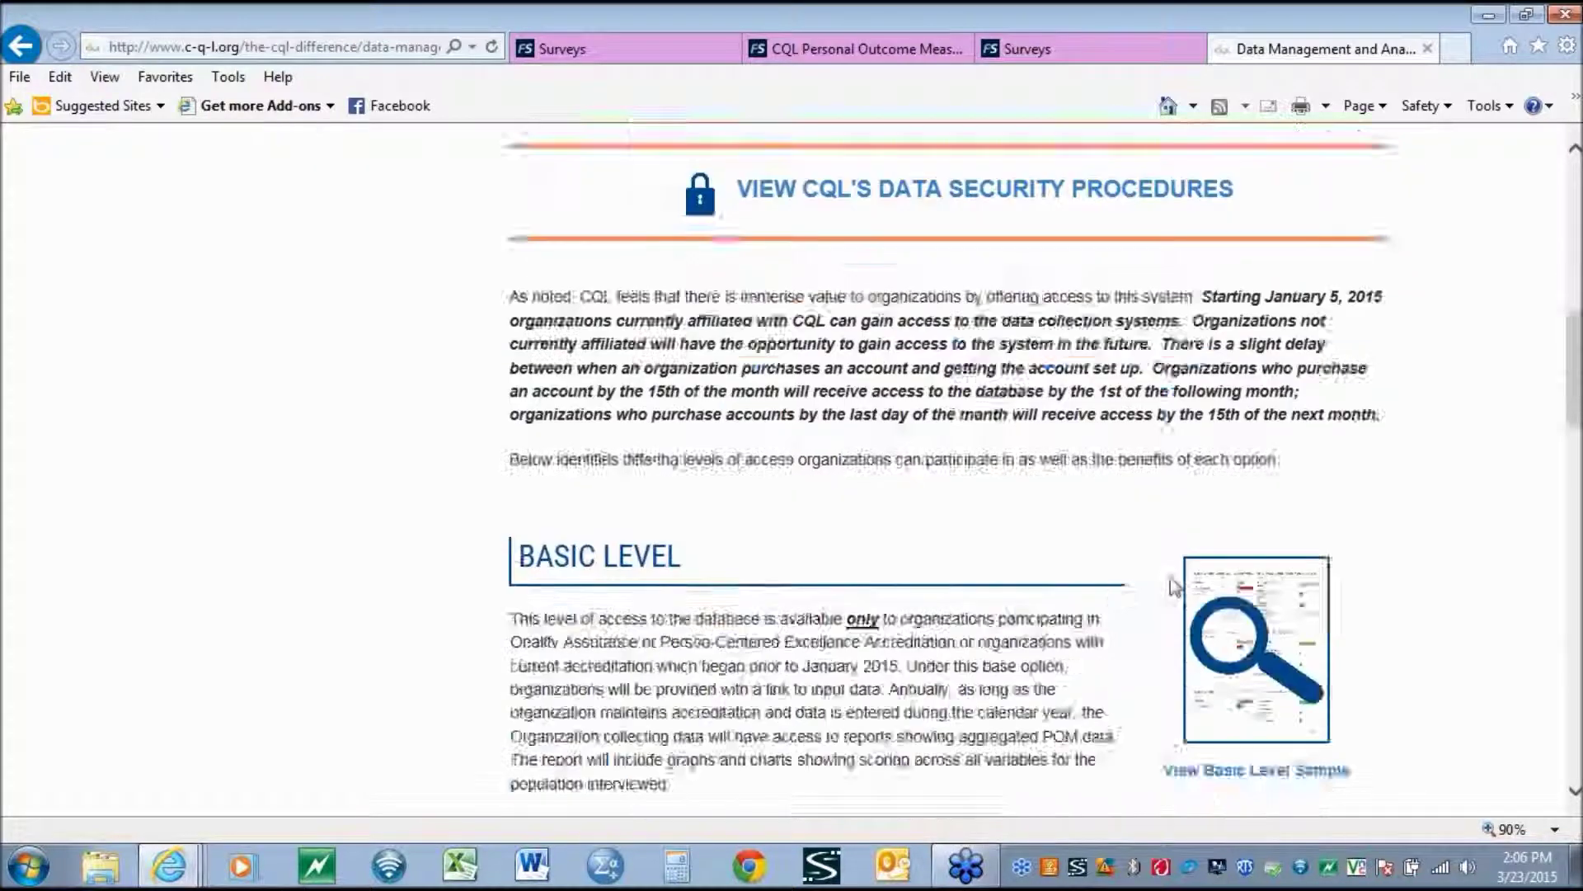
scroll(1175, 585, down, 8)
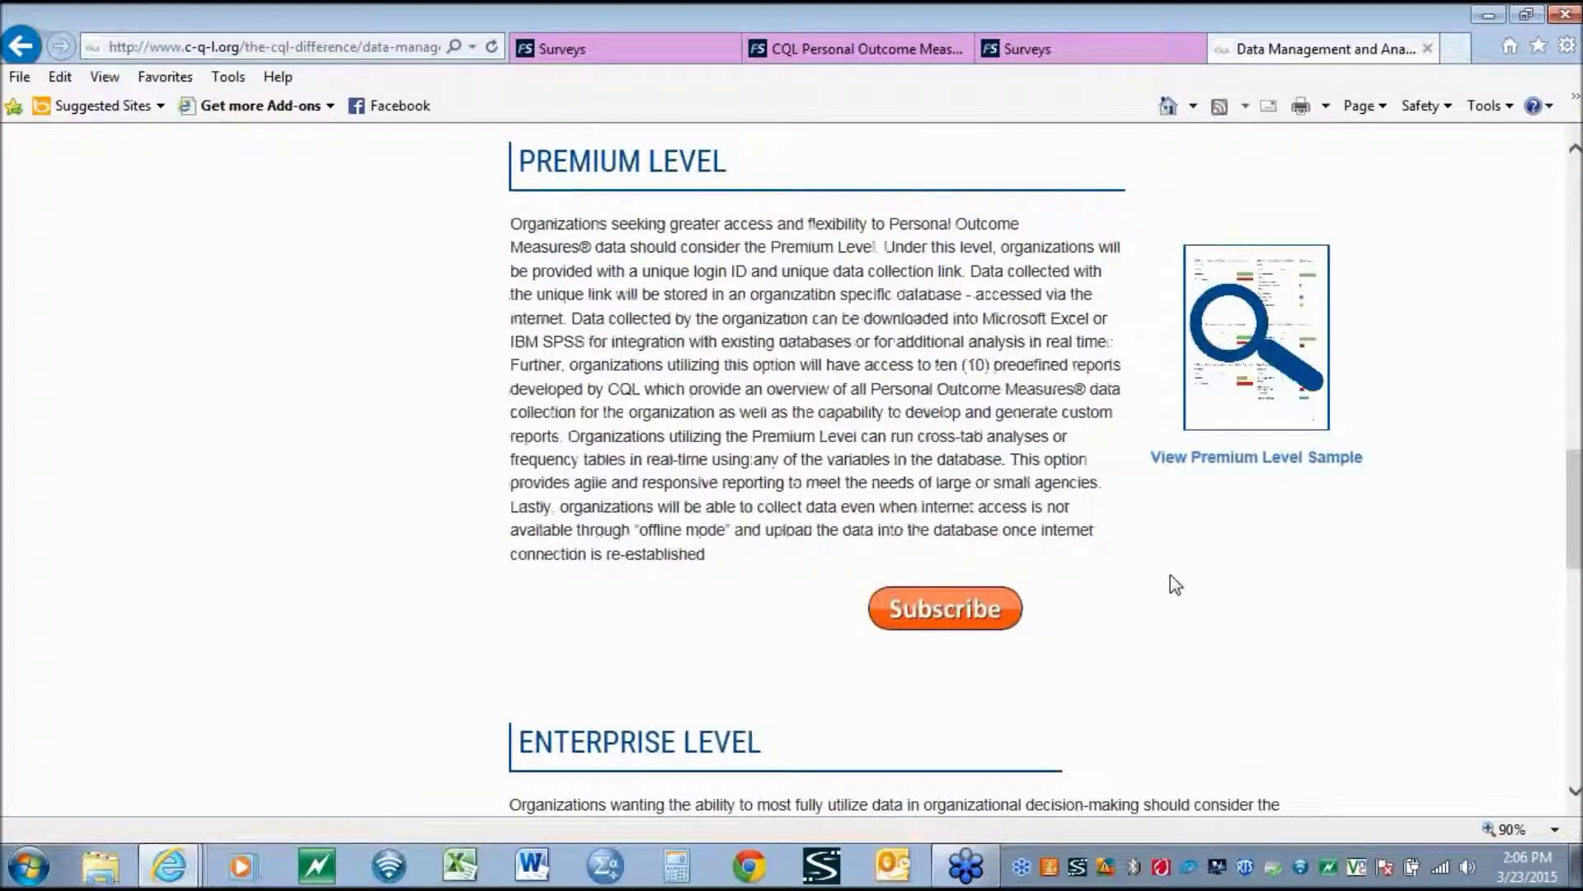